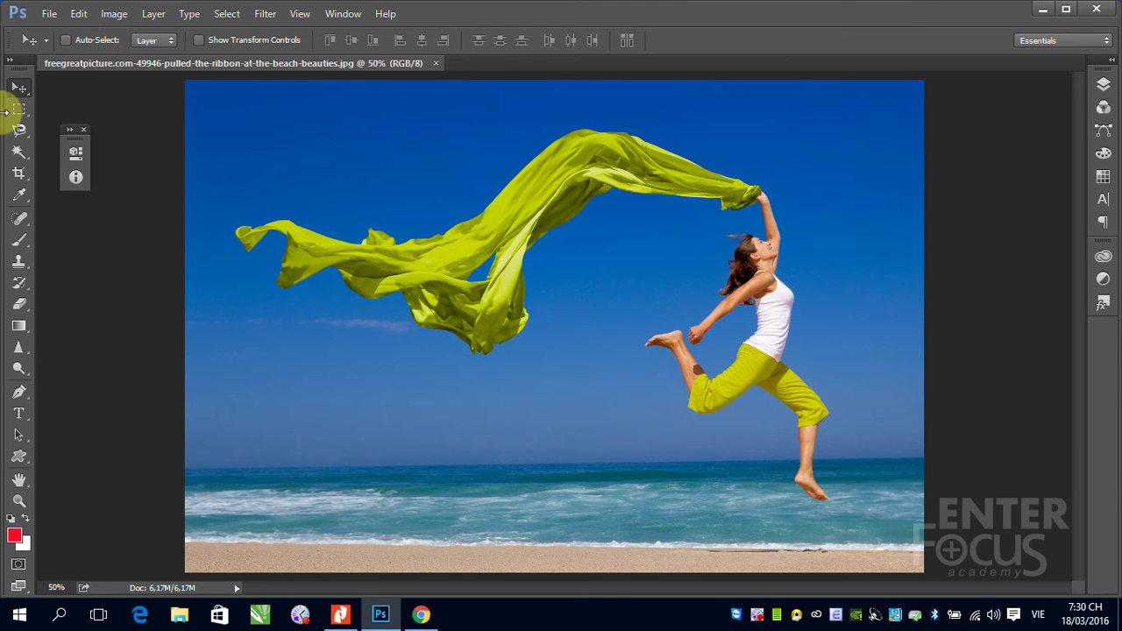
Resize the beach photo to 900 px wide (900 × 600) with proportions linked.
click(115, 18)
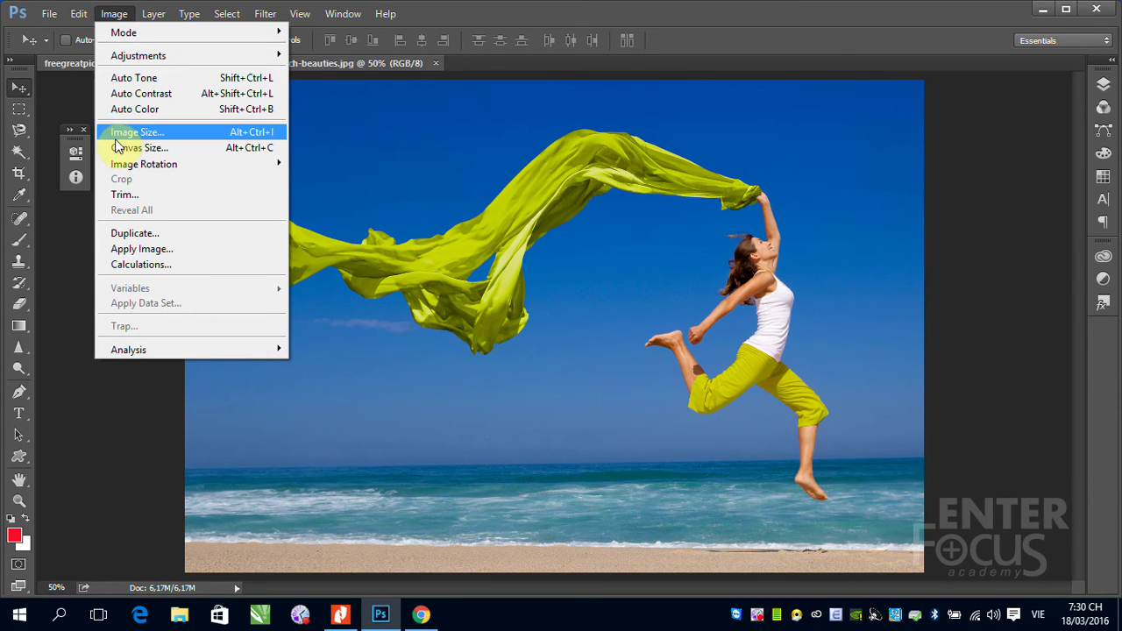
click(117, 137)
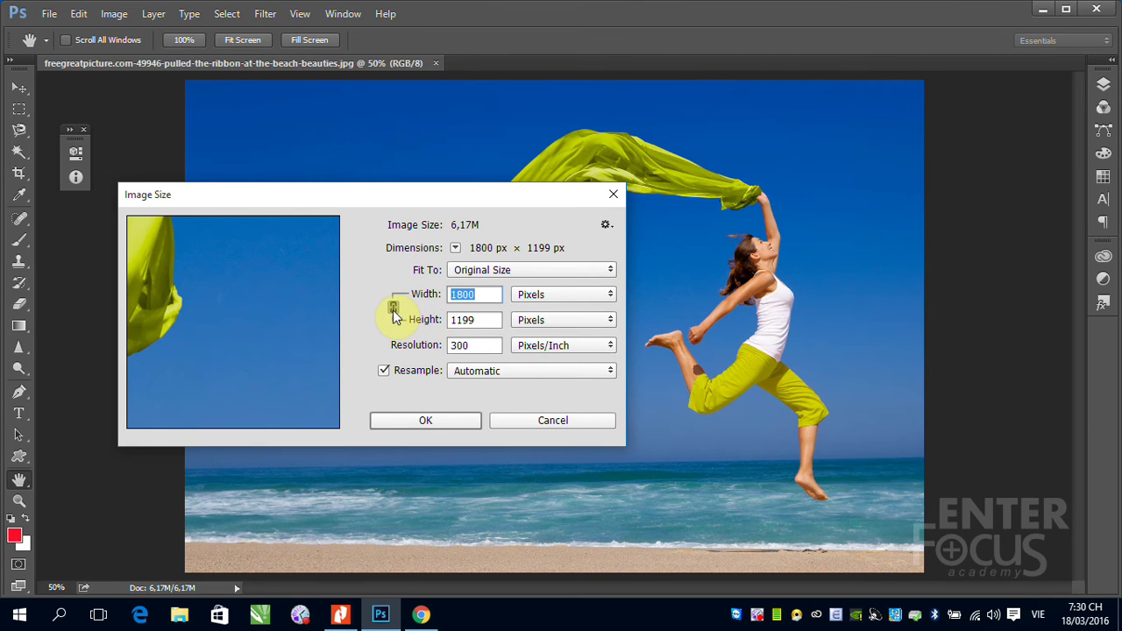
click(394, 308)
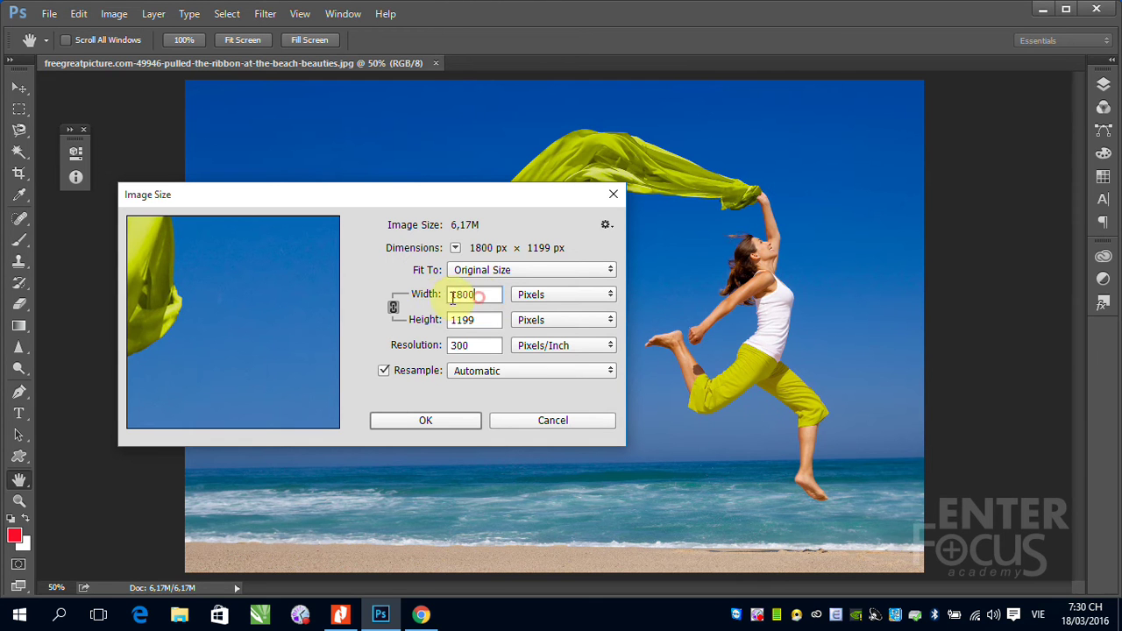
text(9)
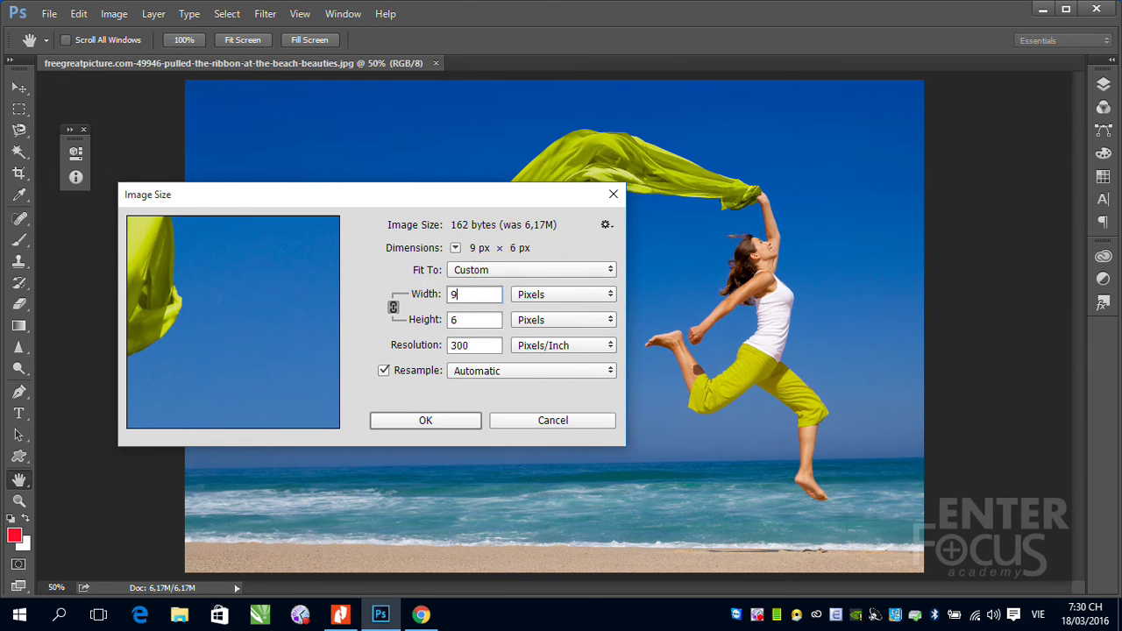
text(00)
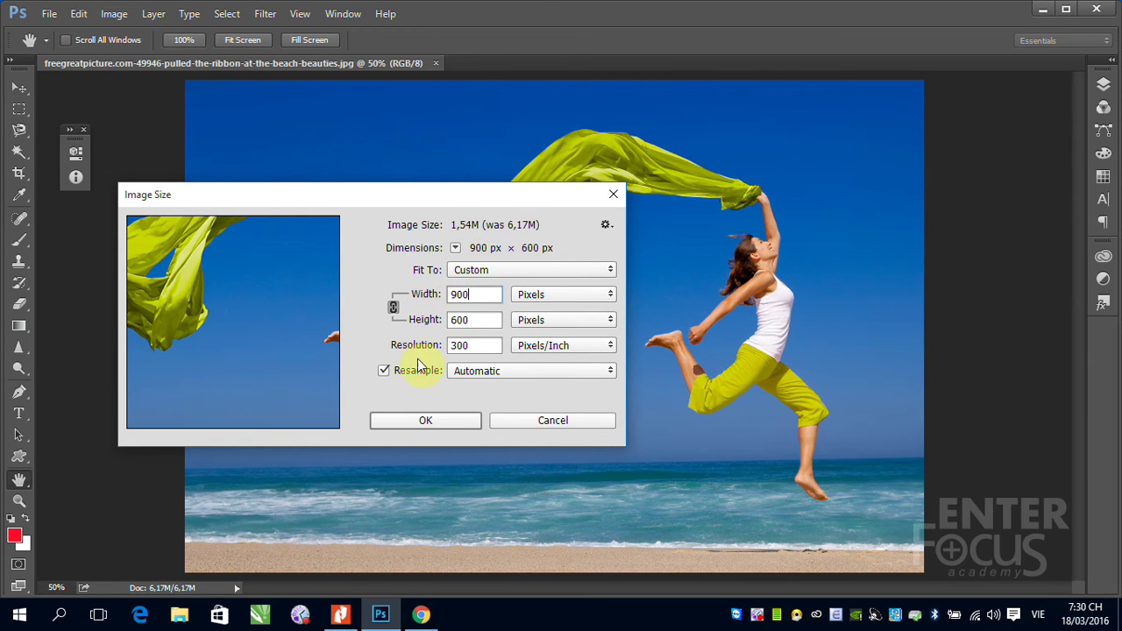
click(431, 421)
key(v)
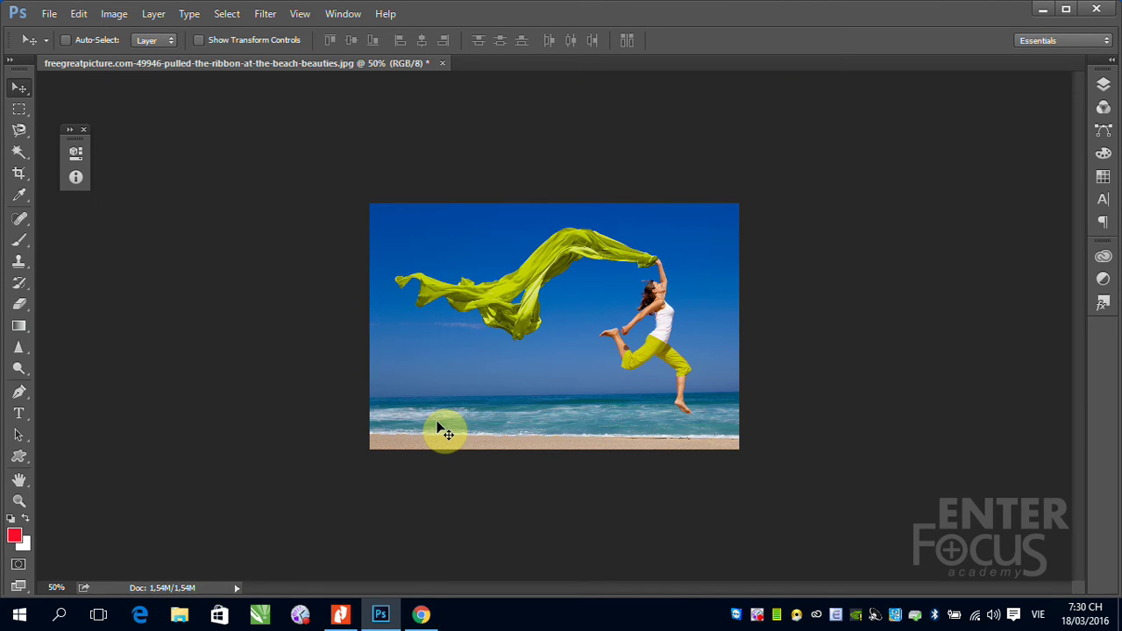
Resize the image to 1880 px wide, letting the height follow to 1253 px.
click(114, 13)
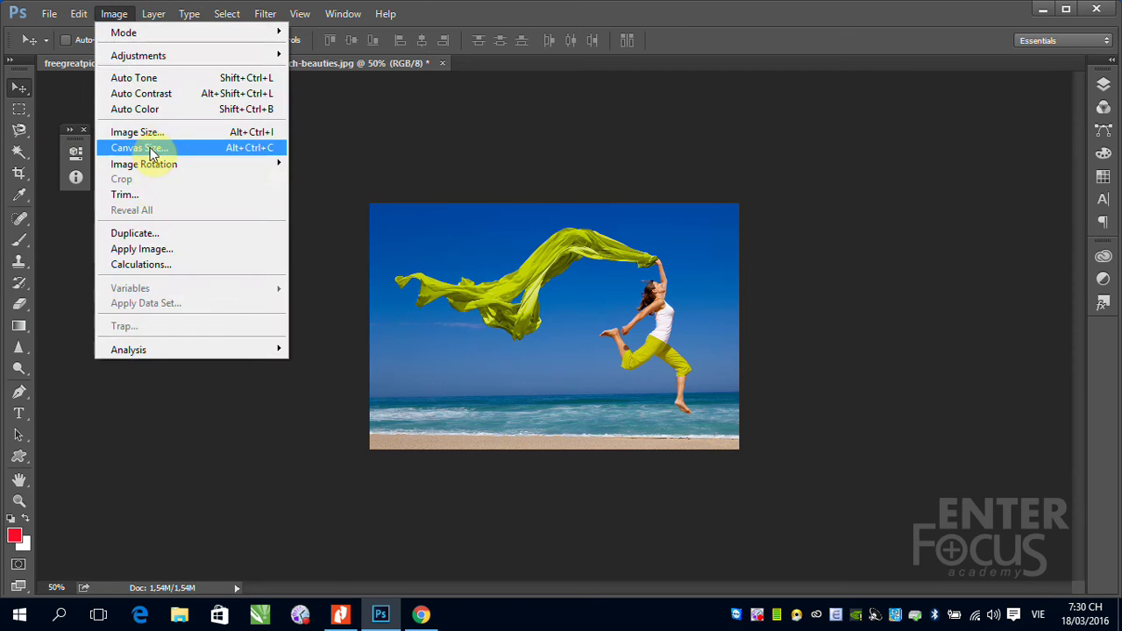
click(145, 133)
double_click(466, 295)
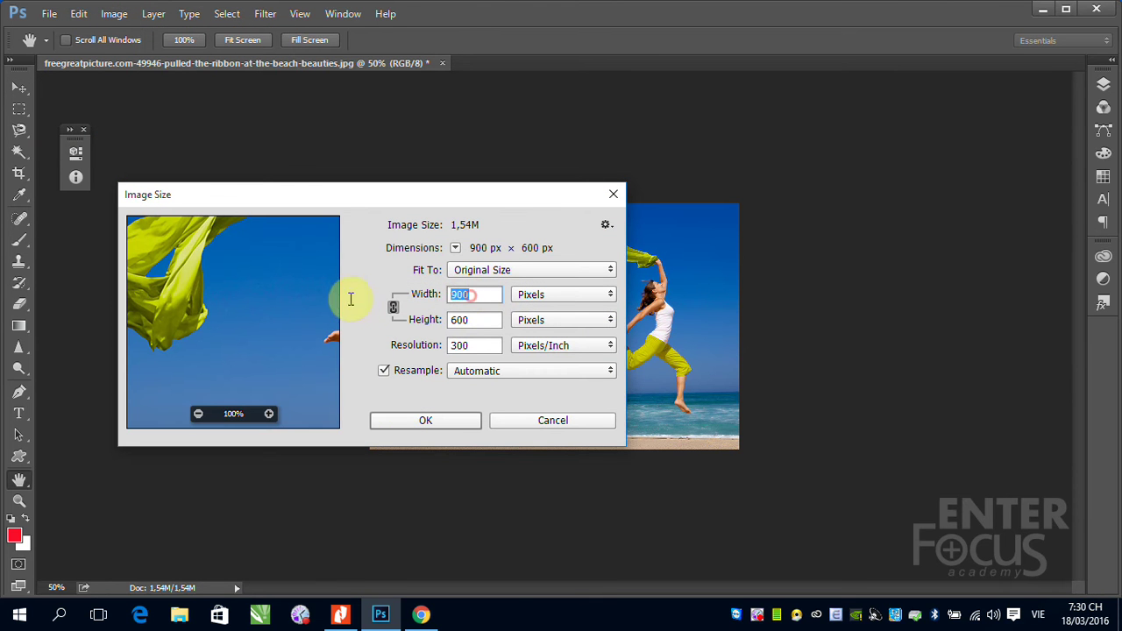
text(1880)
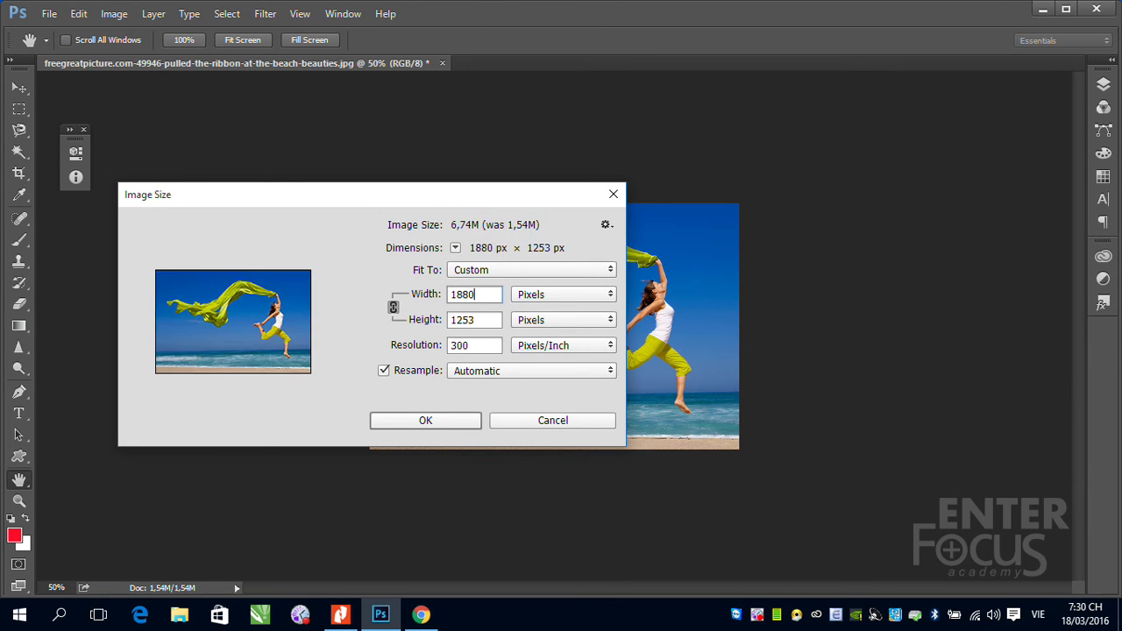
text(0)
key(BackSpace)
click(460, 343)
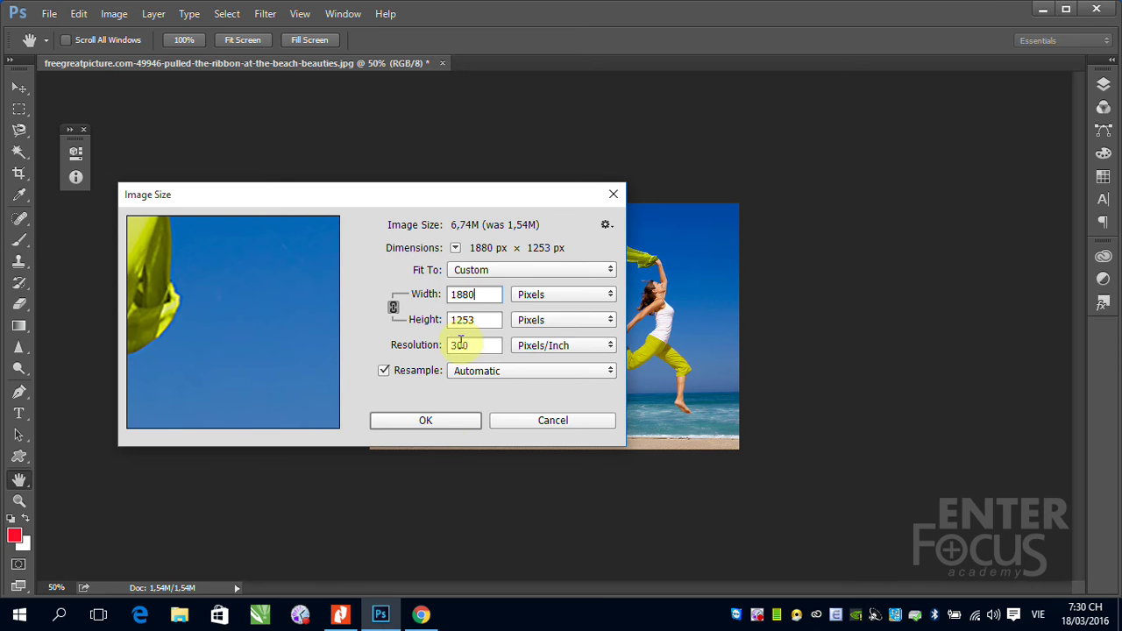
click(440, 422)
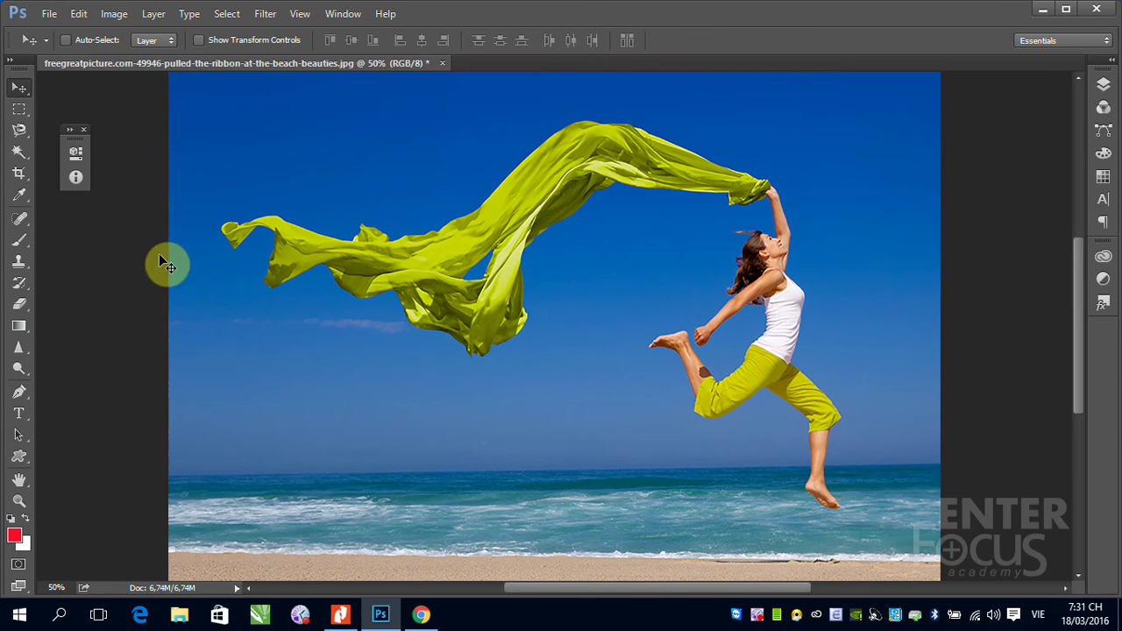
click(114, 14)
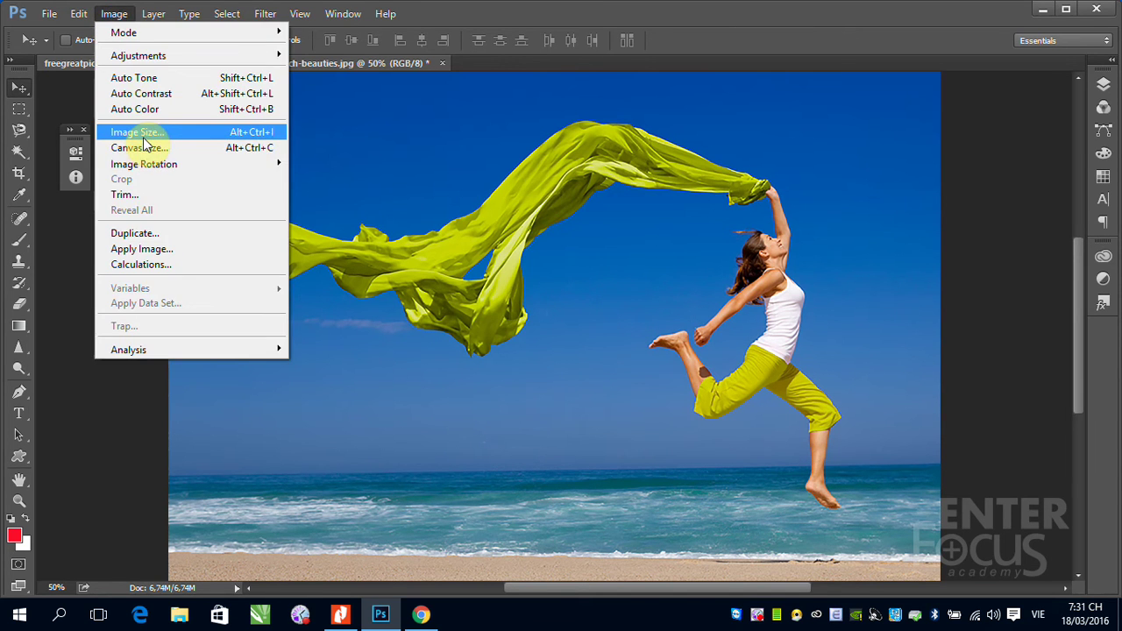
click(137, 133)
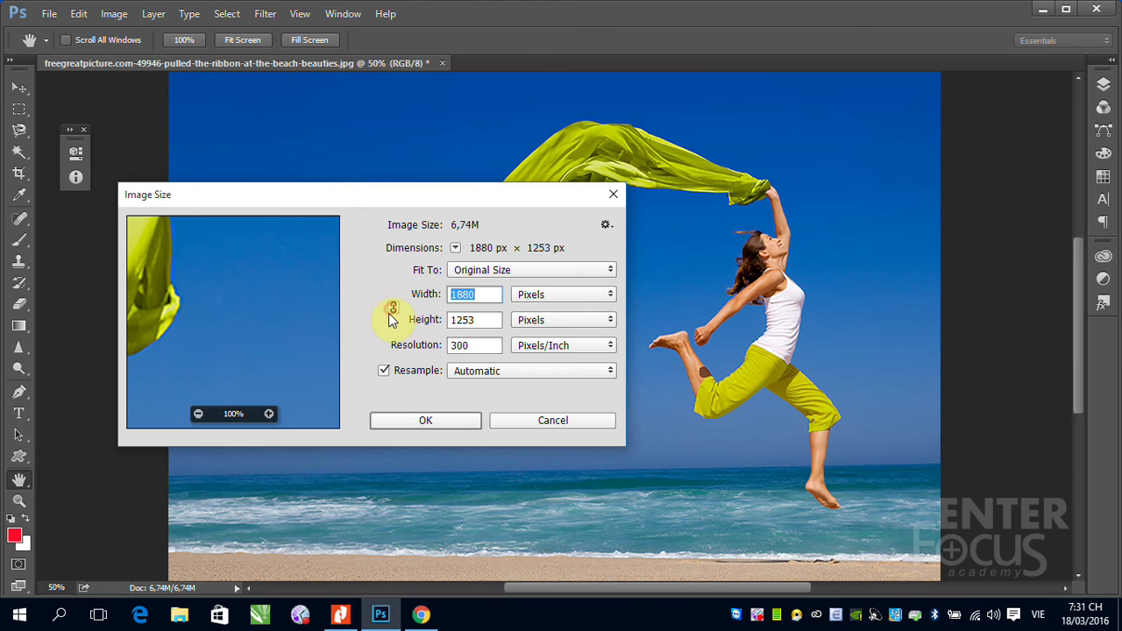
click(393, 308)
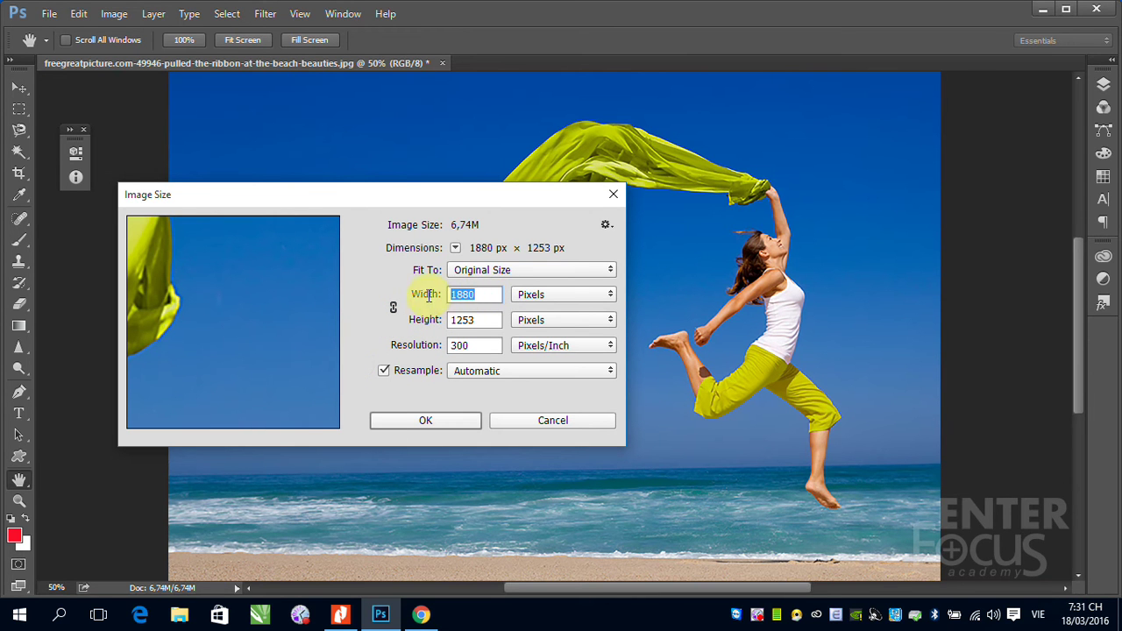
text(300)
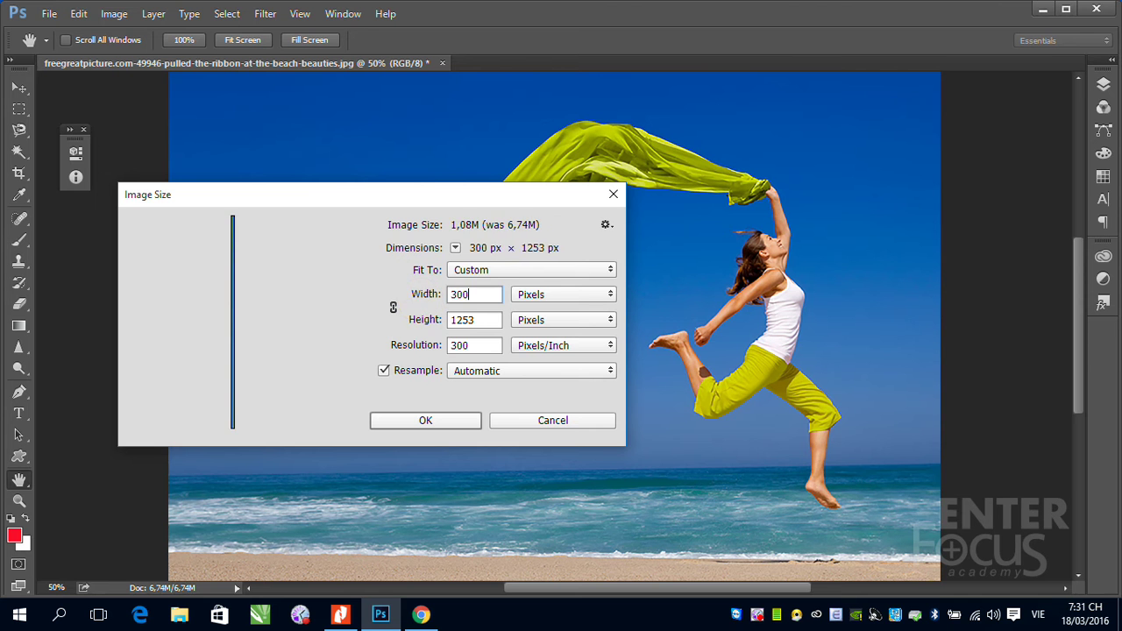
text(0)
click(429, 422)
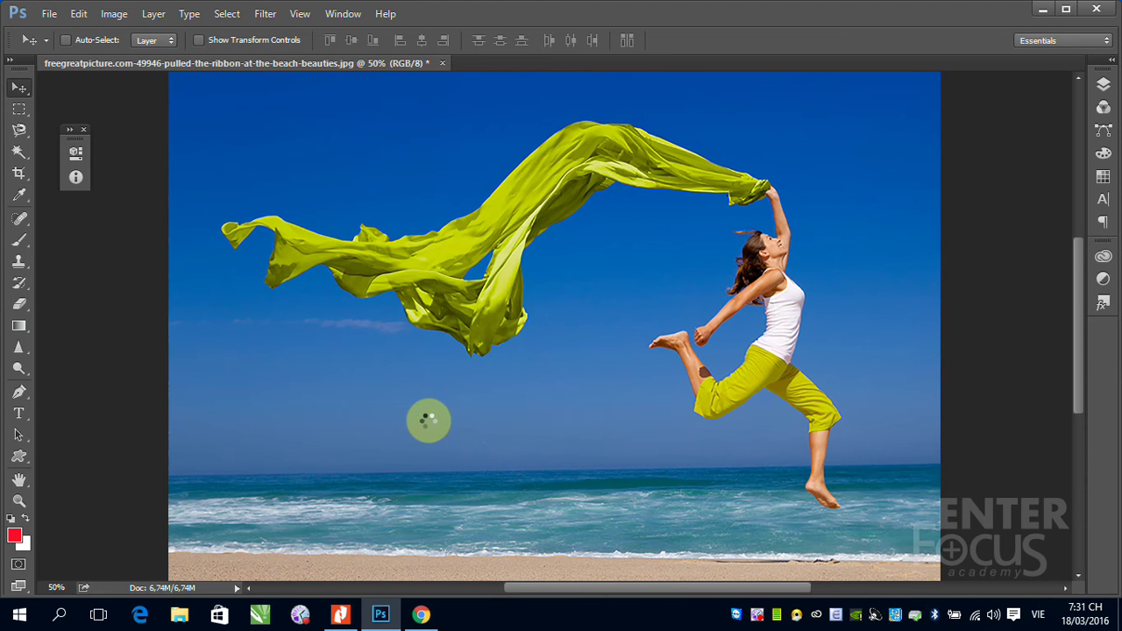
key(ctrl)
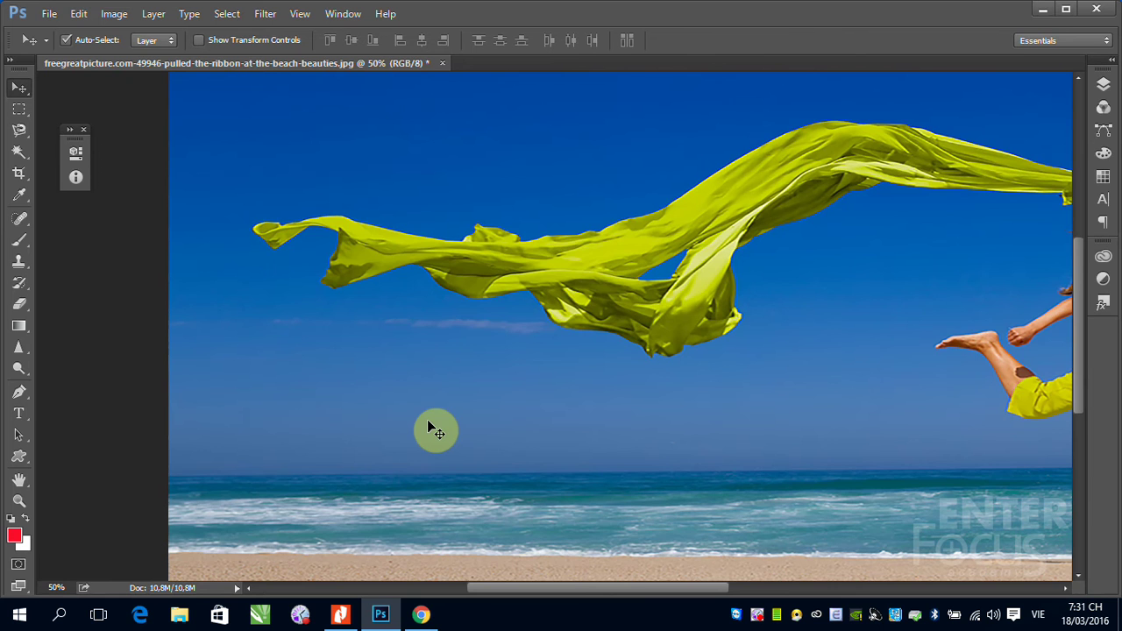
key(ctrl+minus)
key(ctrl+minus)
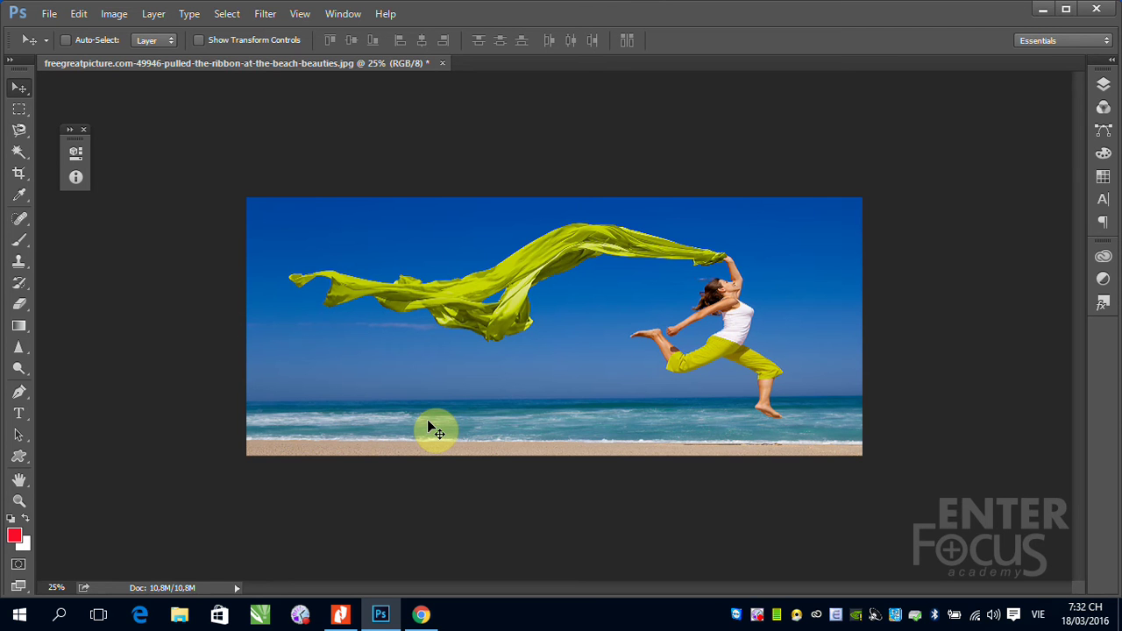
key(ctrl+z)
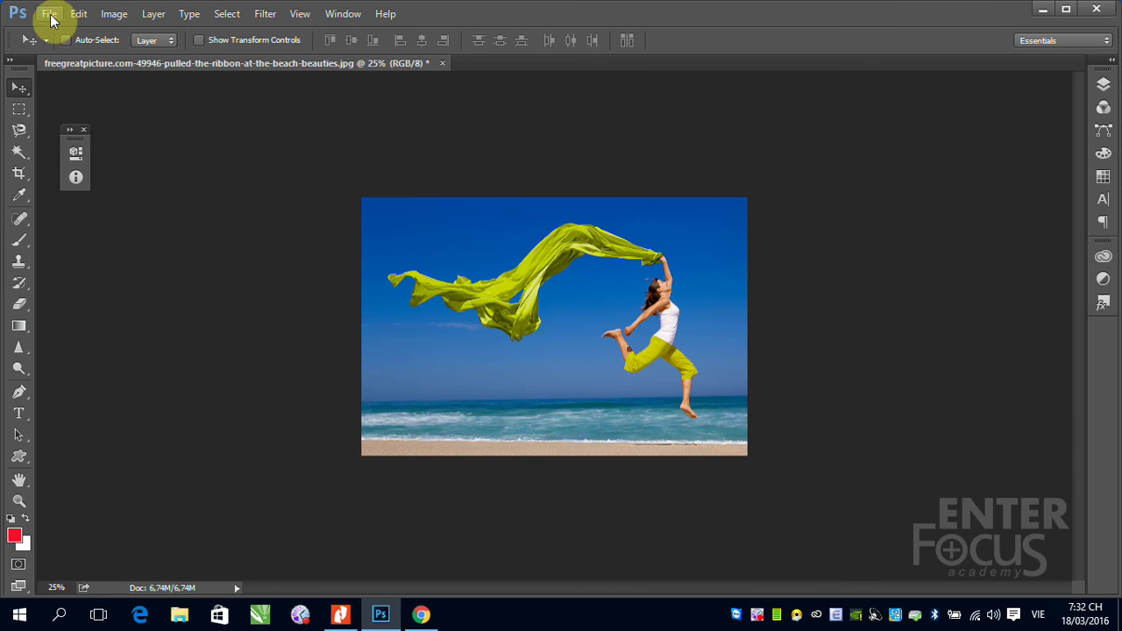
Extend the canvas to 3000 px wide, anchored right, with Relative off.
click(117, 15)
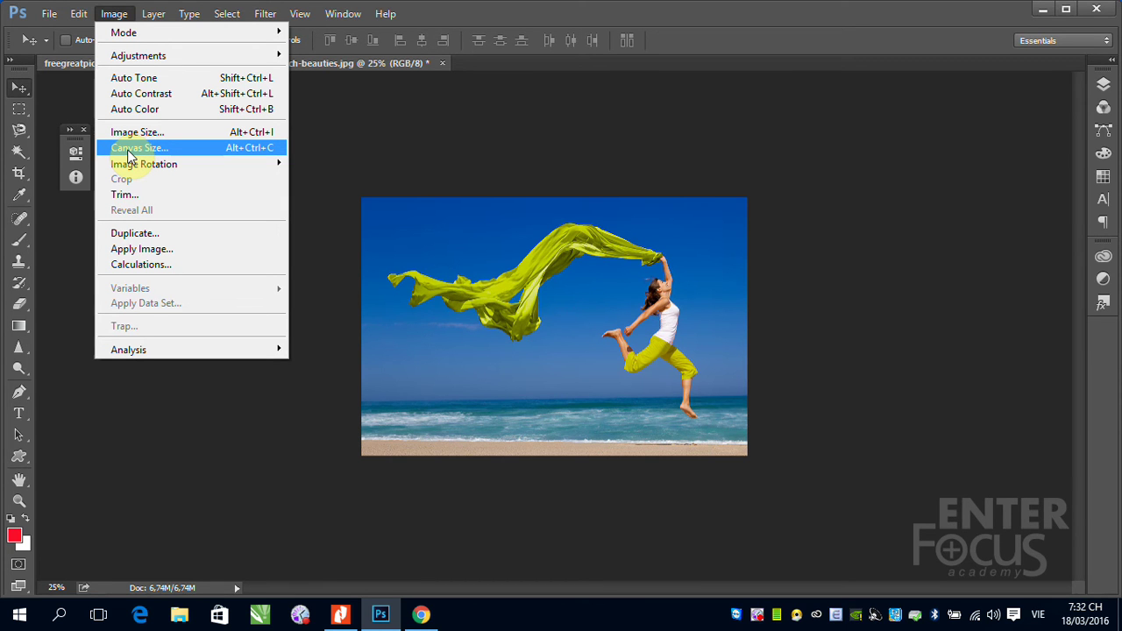
click(129, 153)
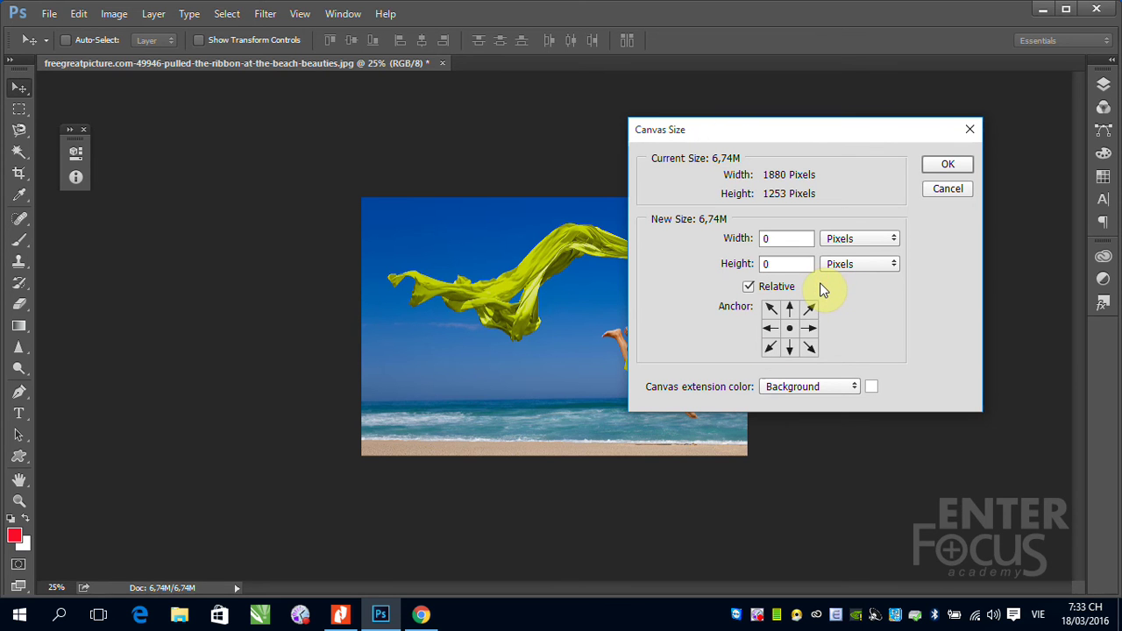
click(747, 288)
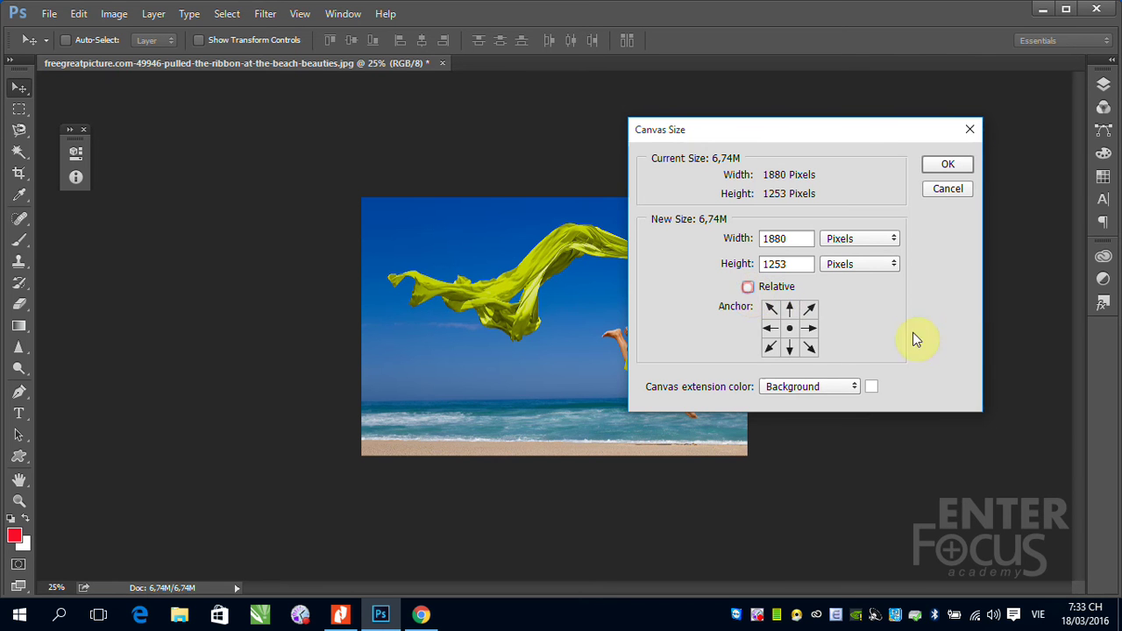
double_click(797, 242)
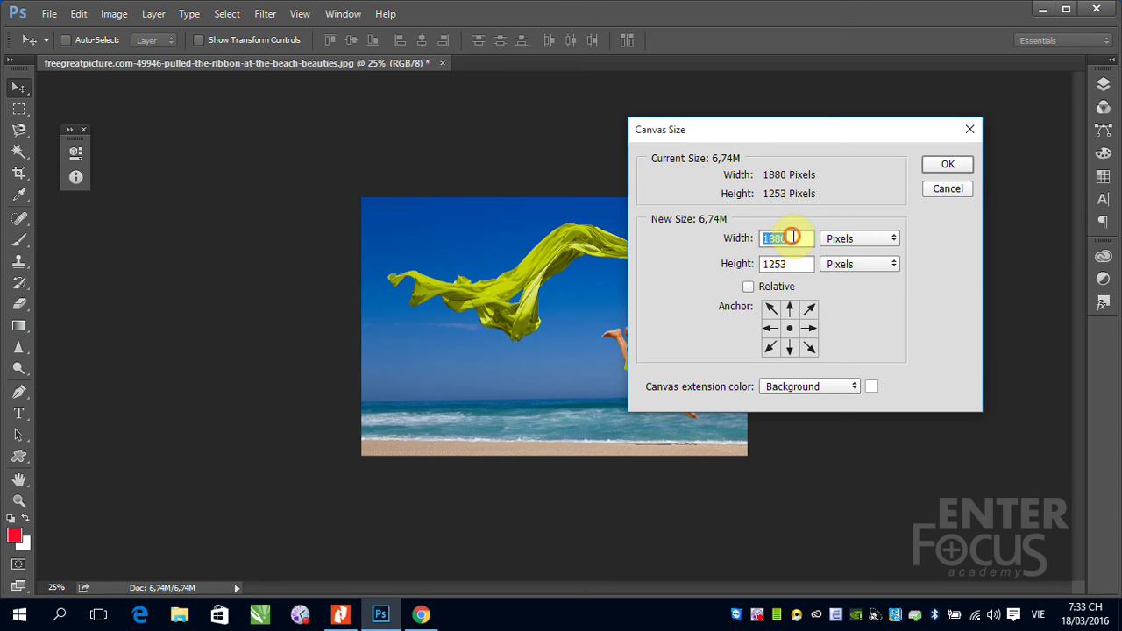
text(300)
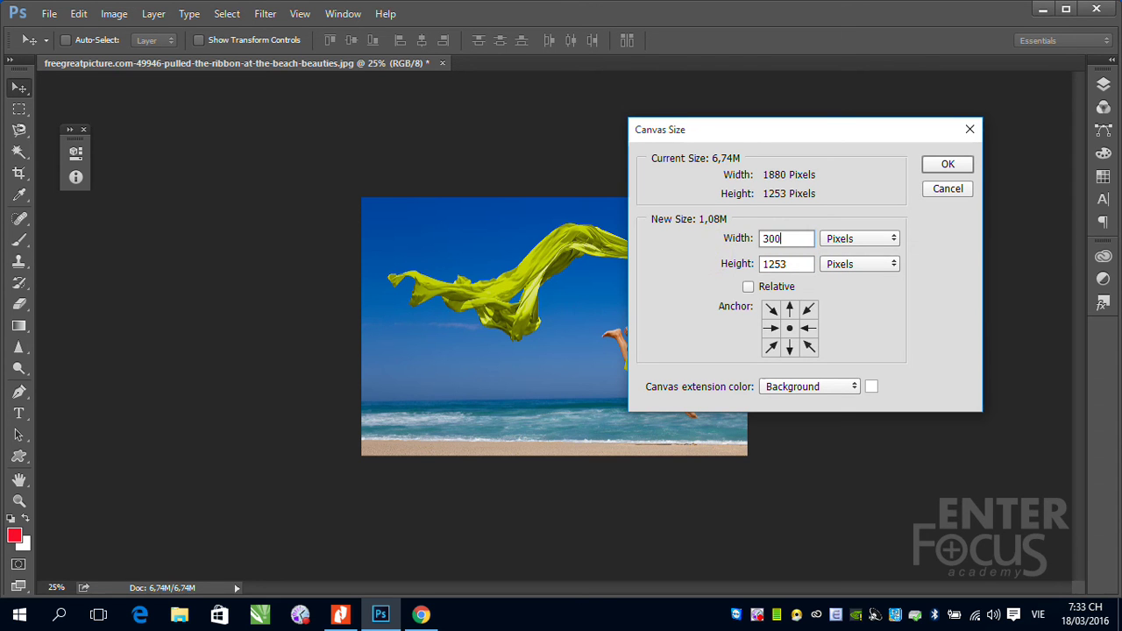
text(0)
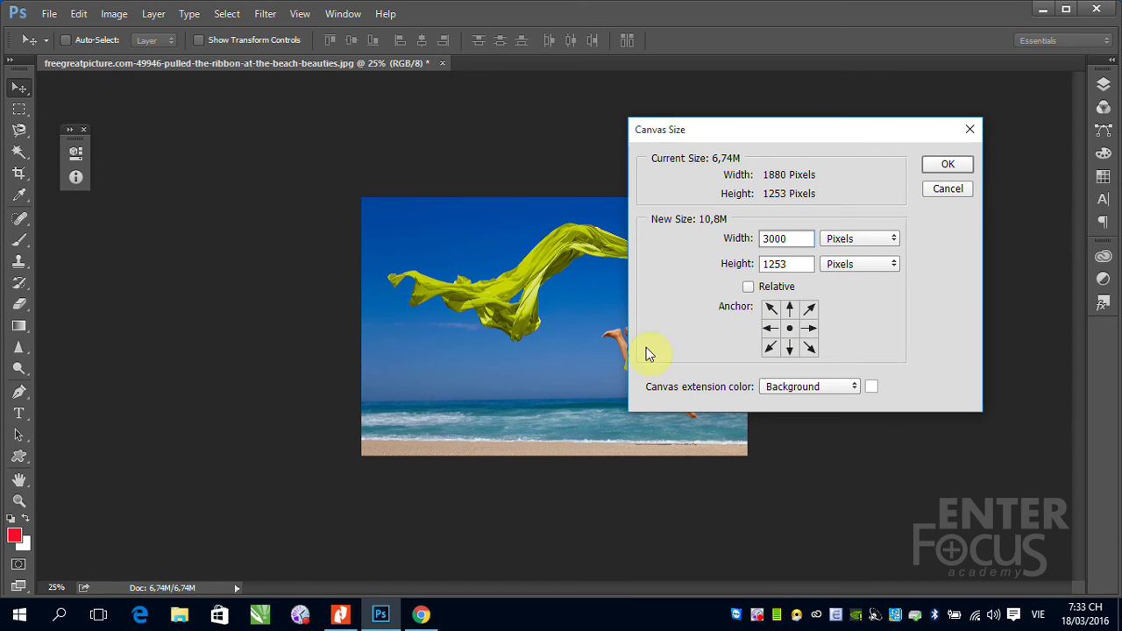
click(808, 331)
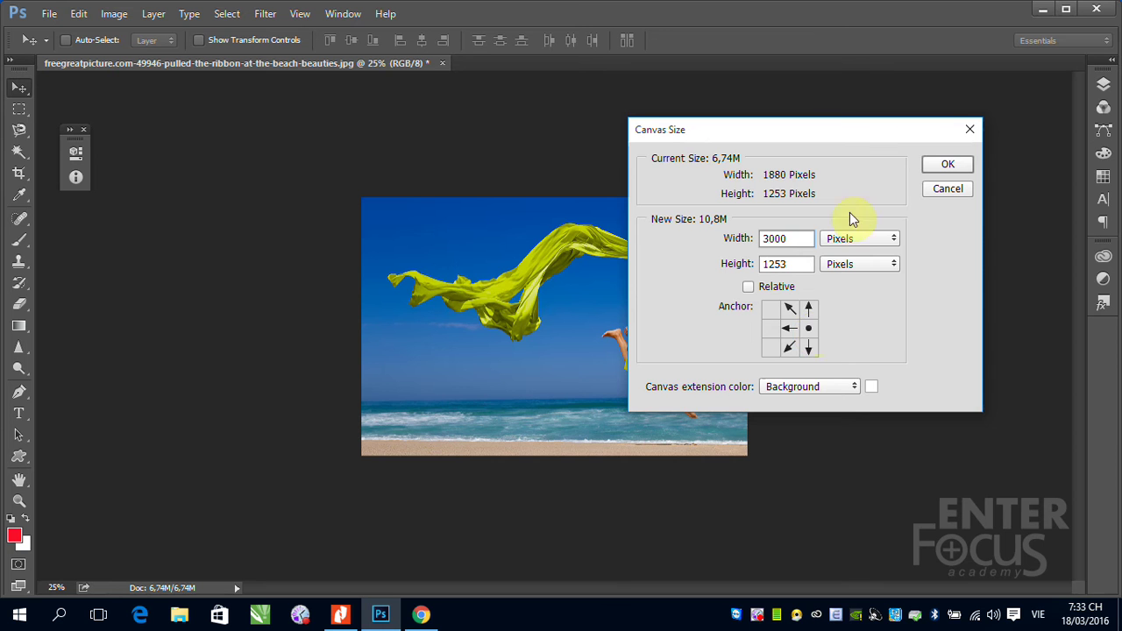
click(945, 164)
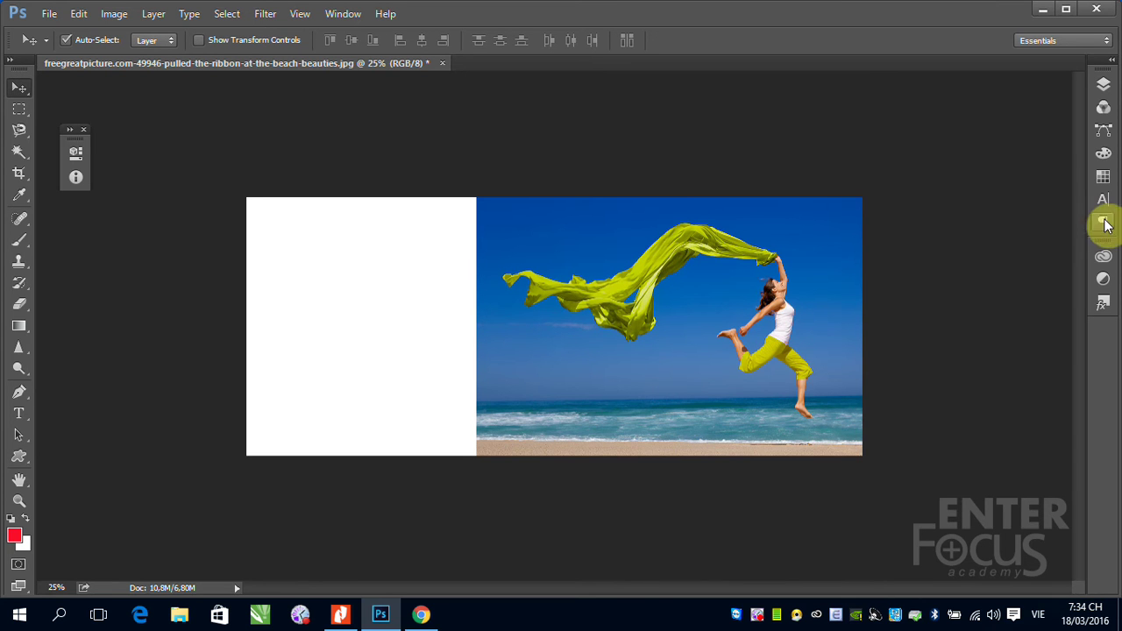
Undo the canvas widening, then convert the Background into an unlocked Layer 0.
key(ctrl+z)
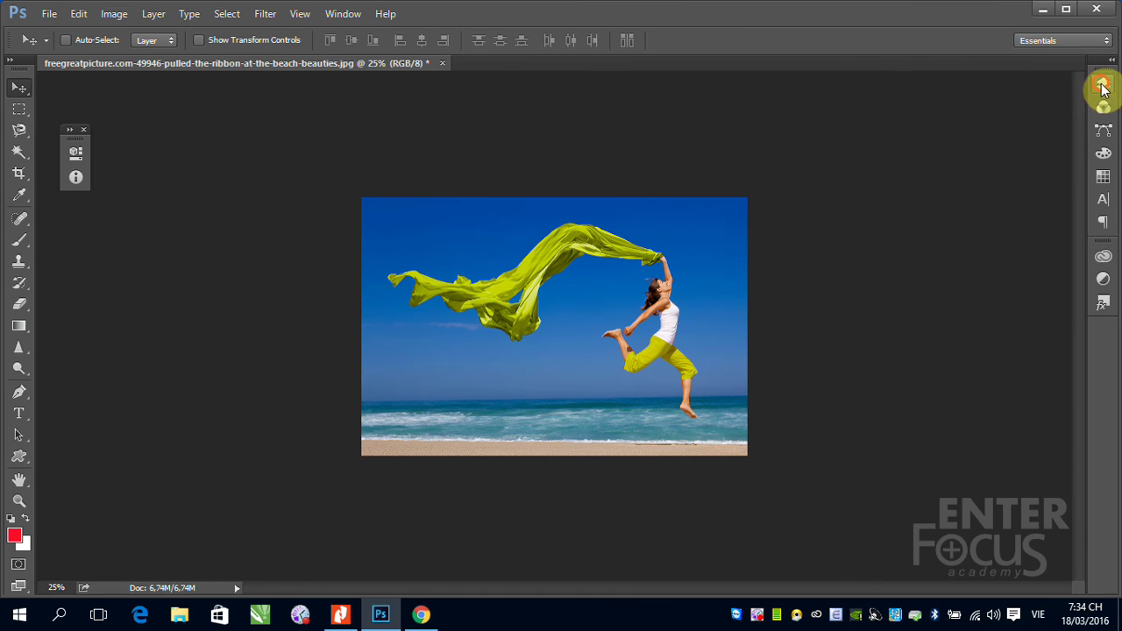
click(1101, 85)
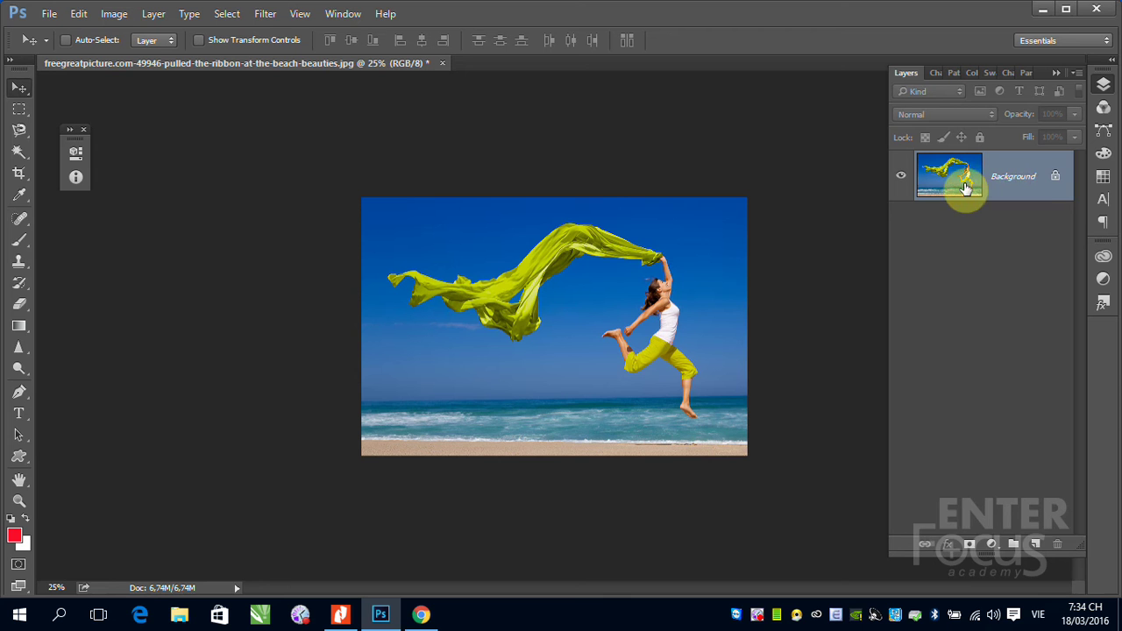
double_click(1017, 178)
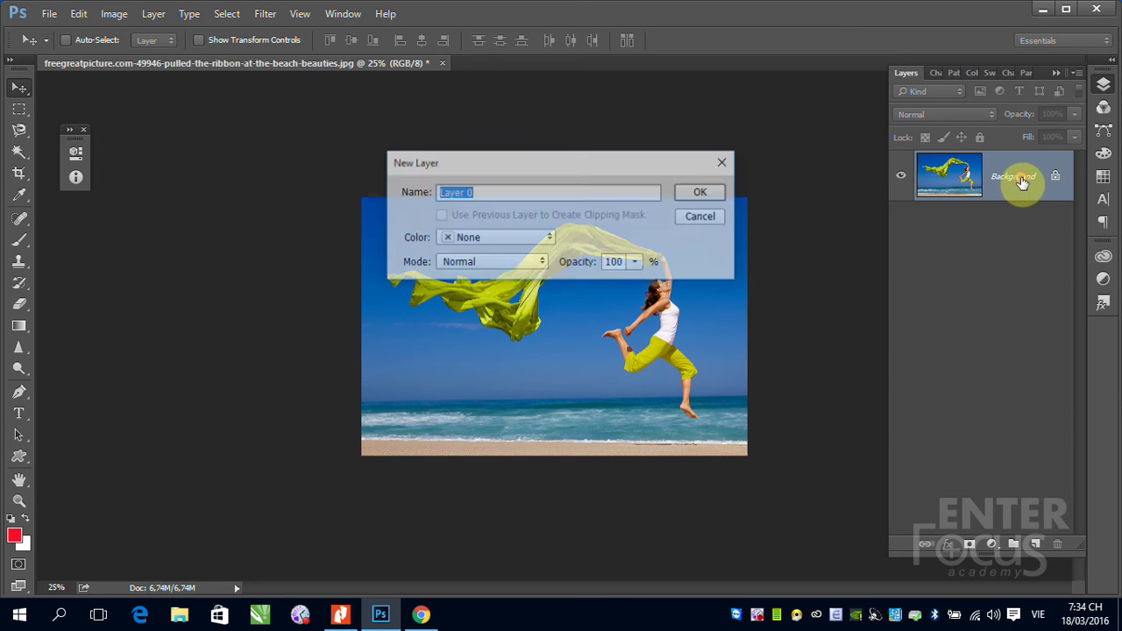
click(711, 193)
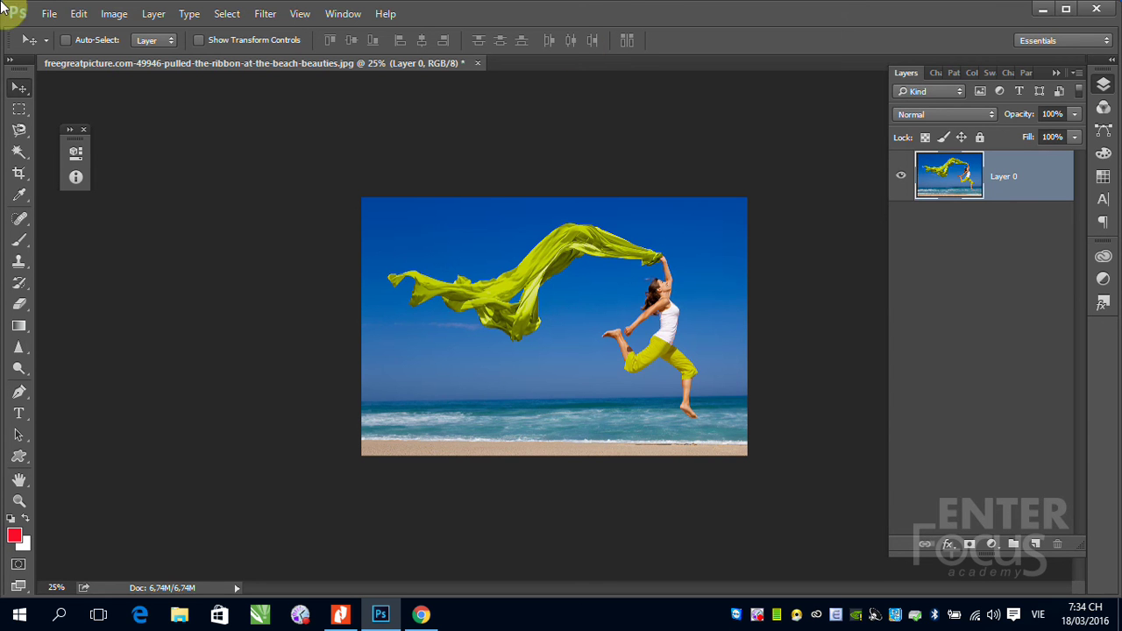
Widen the canvas to 3000 px with the middle-right anchor, adding transparent space on the left.
click(114, 14)
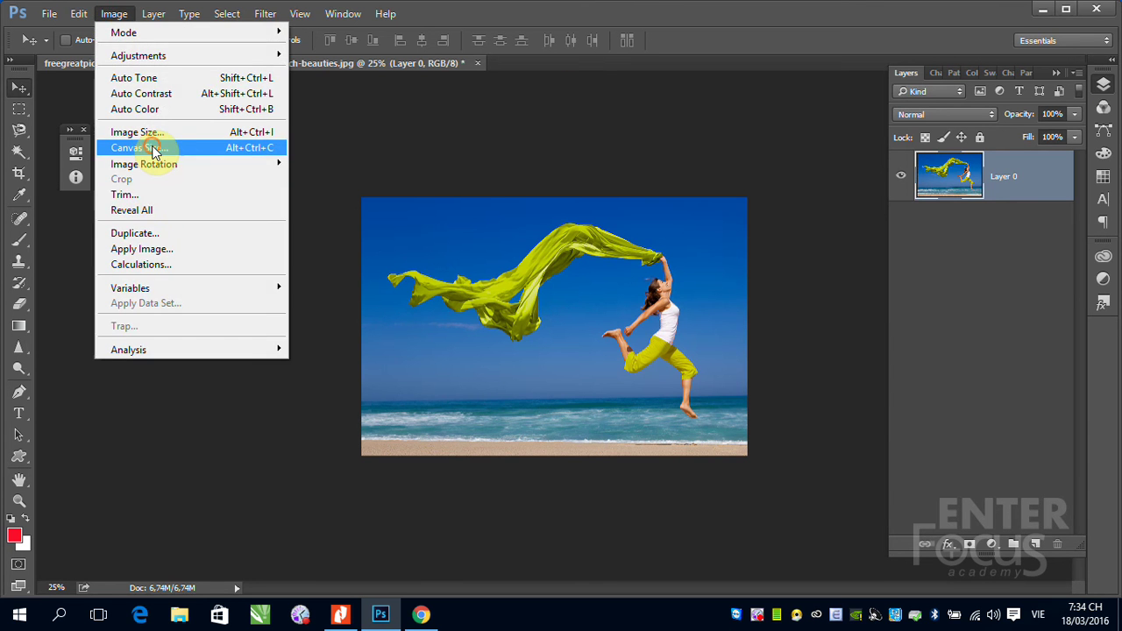
click(145, 148)
double_click(800, 240)
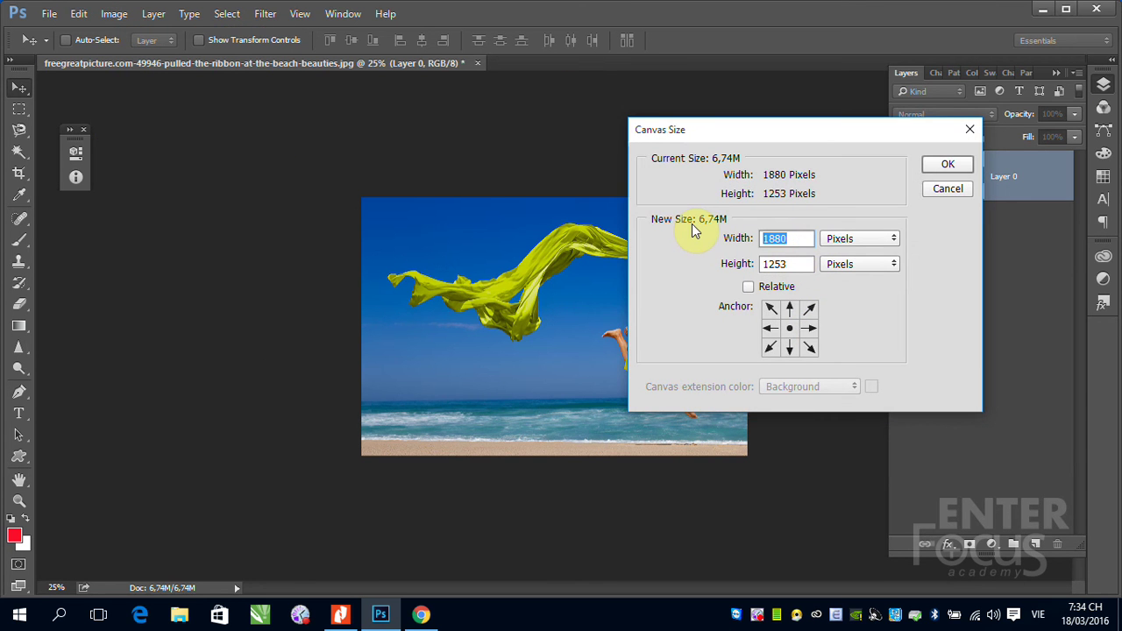
text(3000)
click(808, 330)
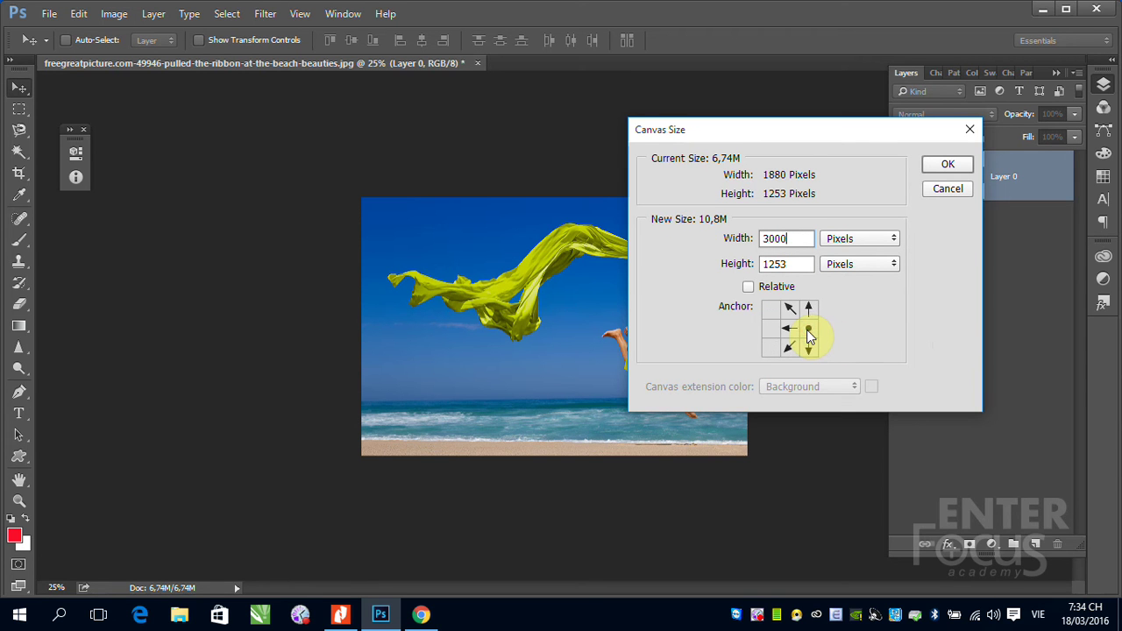
click(947, 164)
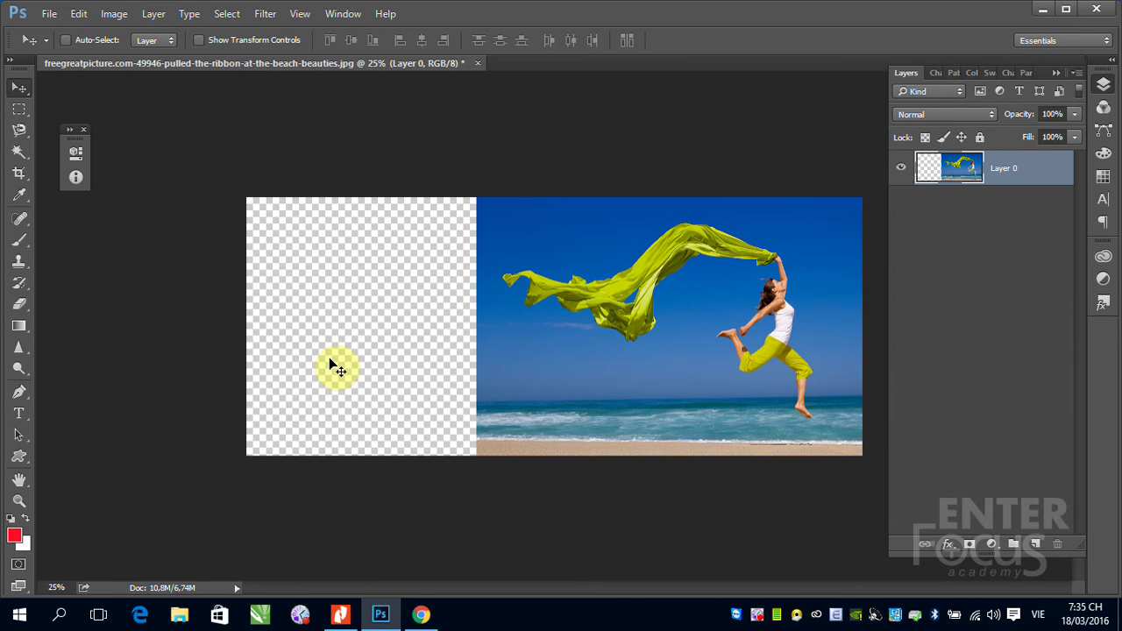
click(77, 15)
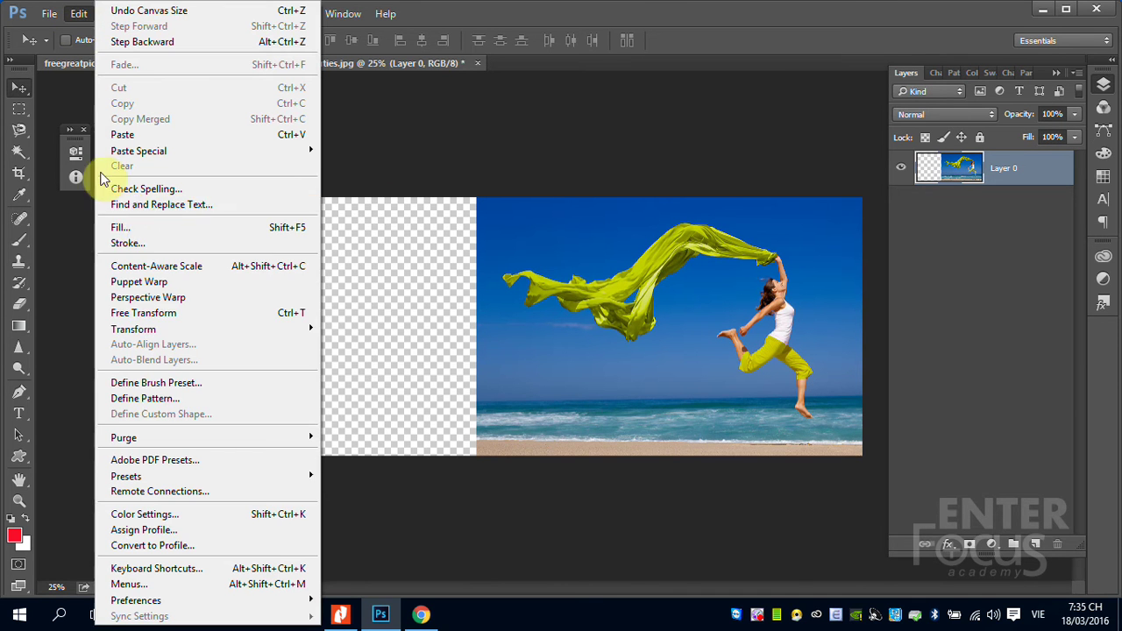
click(137, 314)
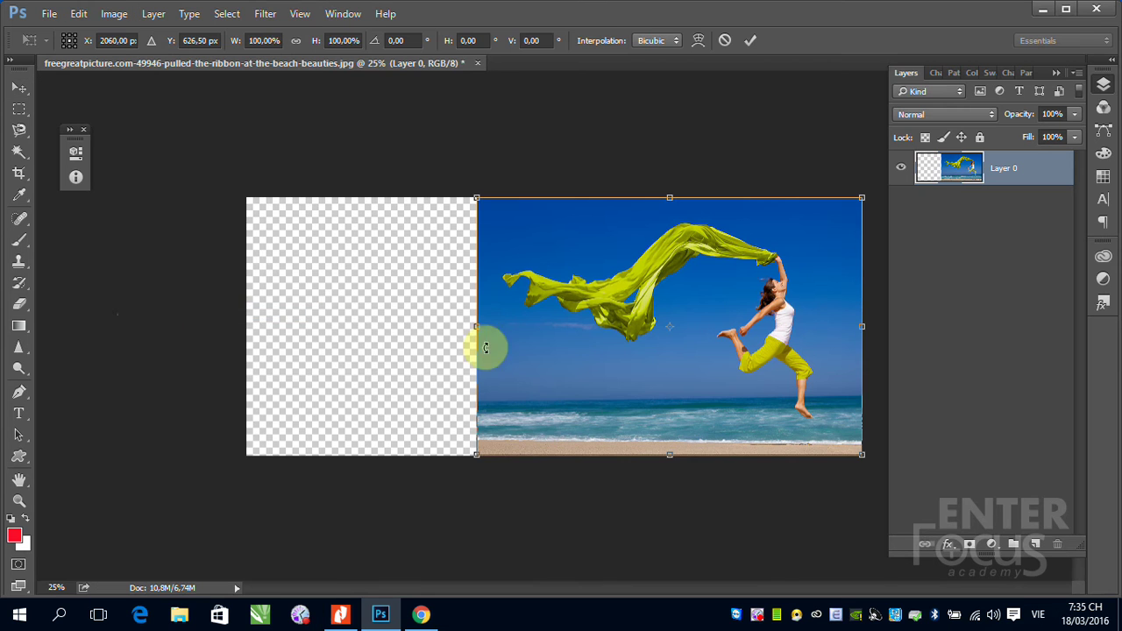
drag(476, 329, 244, 326)
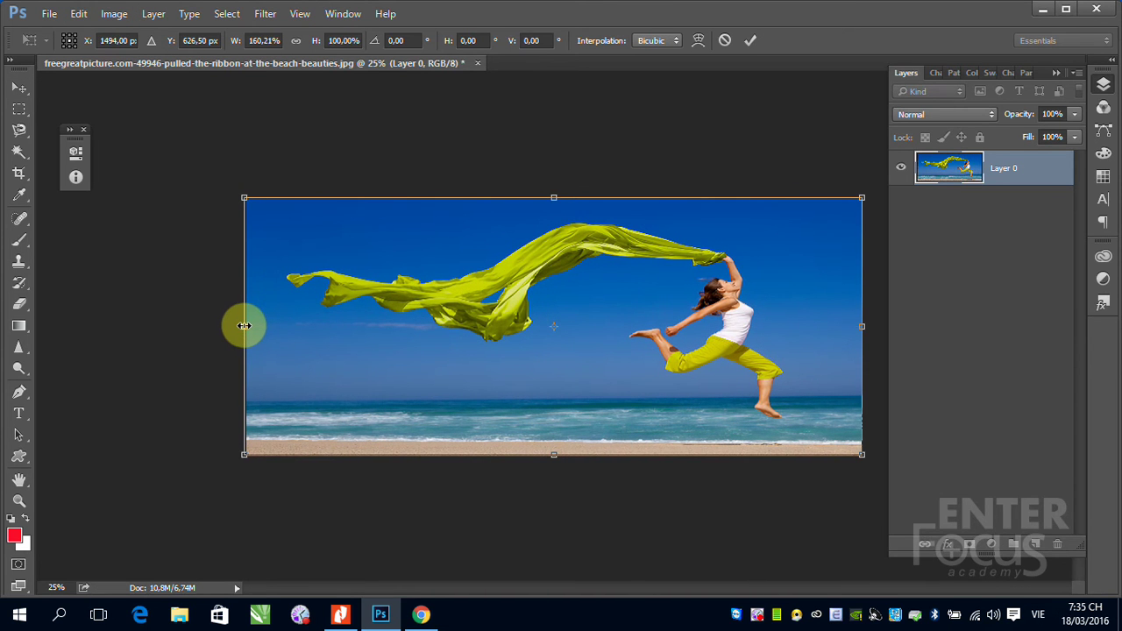
key(Return)
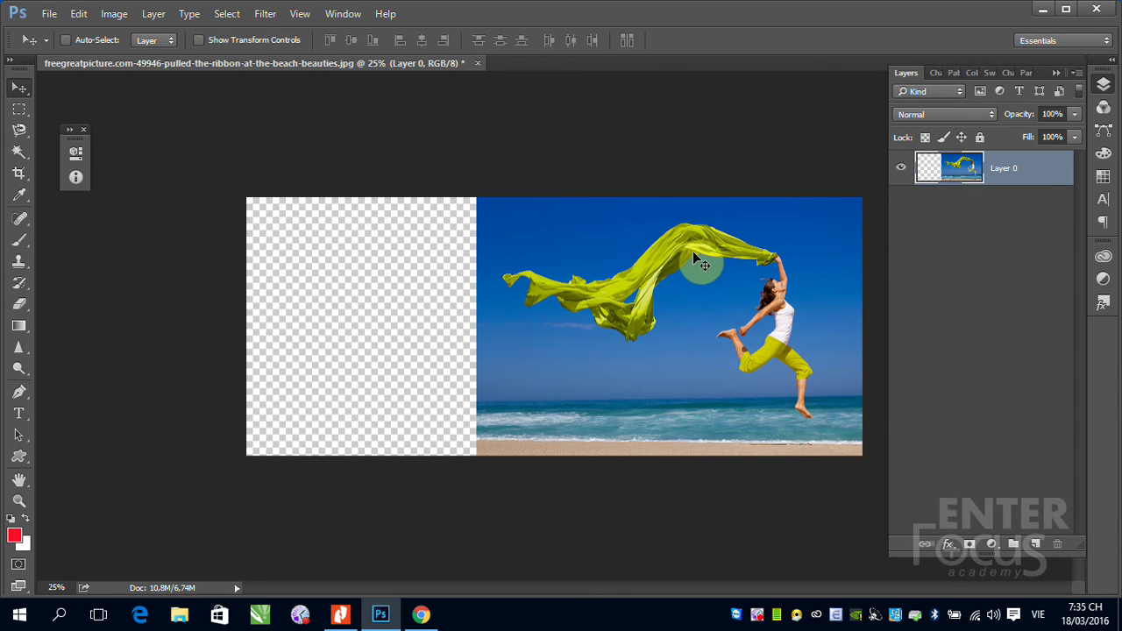
Open the Edit menu to reach Content-Aware Scale.
click(79, 13)
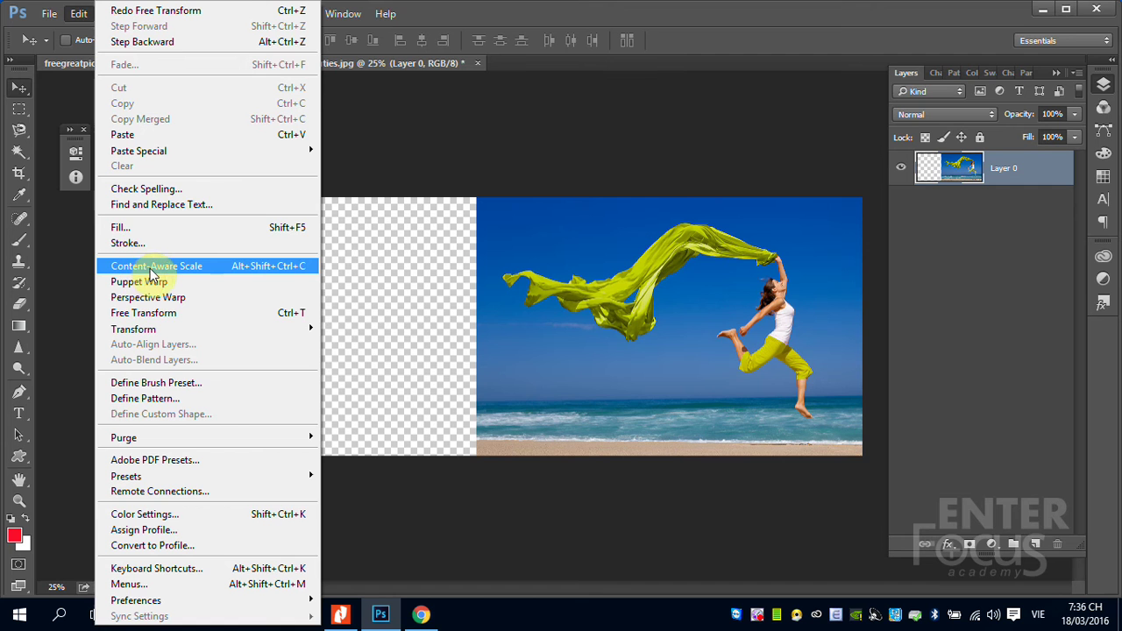
click(151, 268)
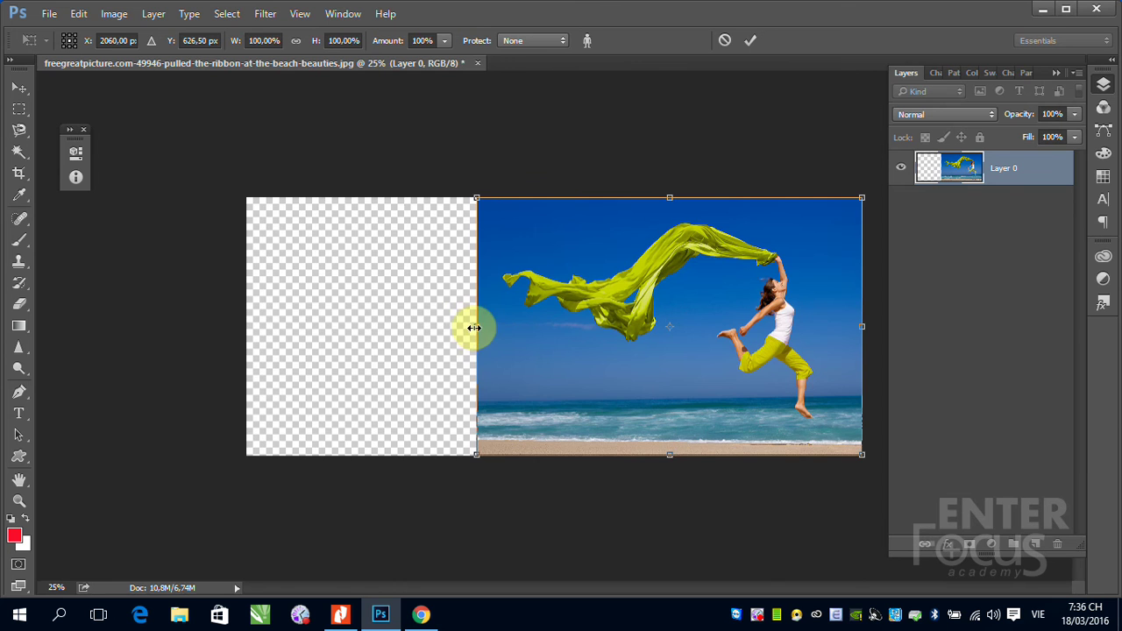
mouse_move(474, 326)
mouse_down()
mouse_move(235, 334)
mouse_move(248, 337)
mouse_up()
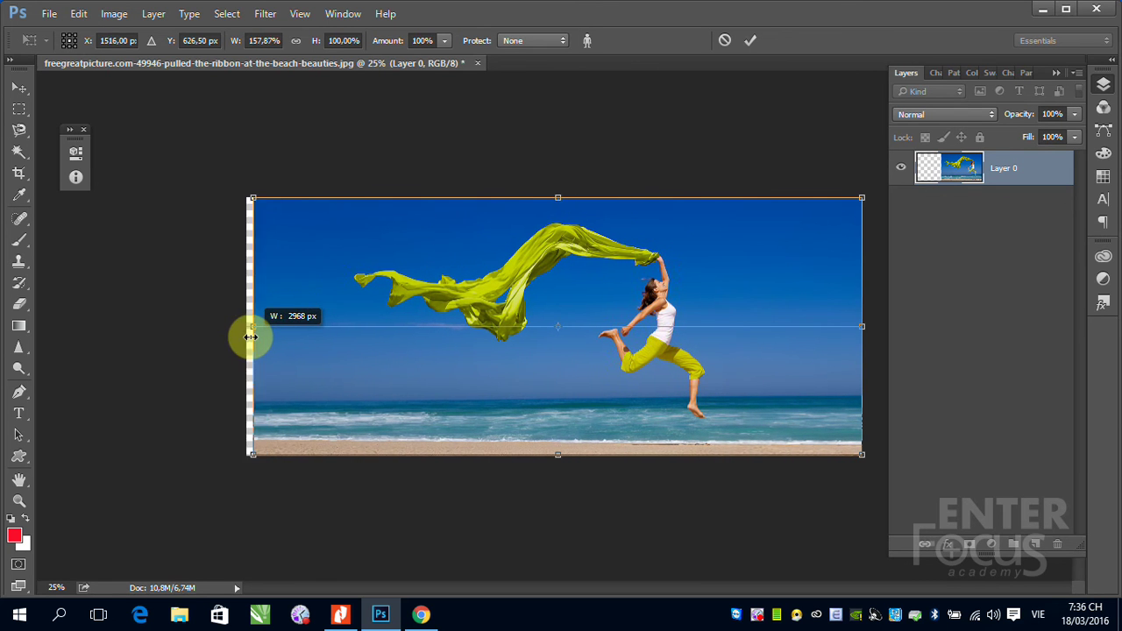
drag(248, 337, 246, 336)
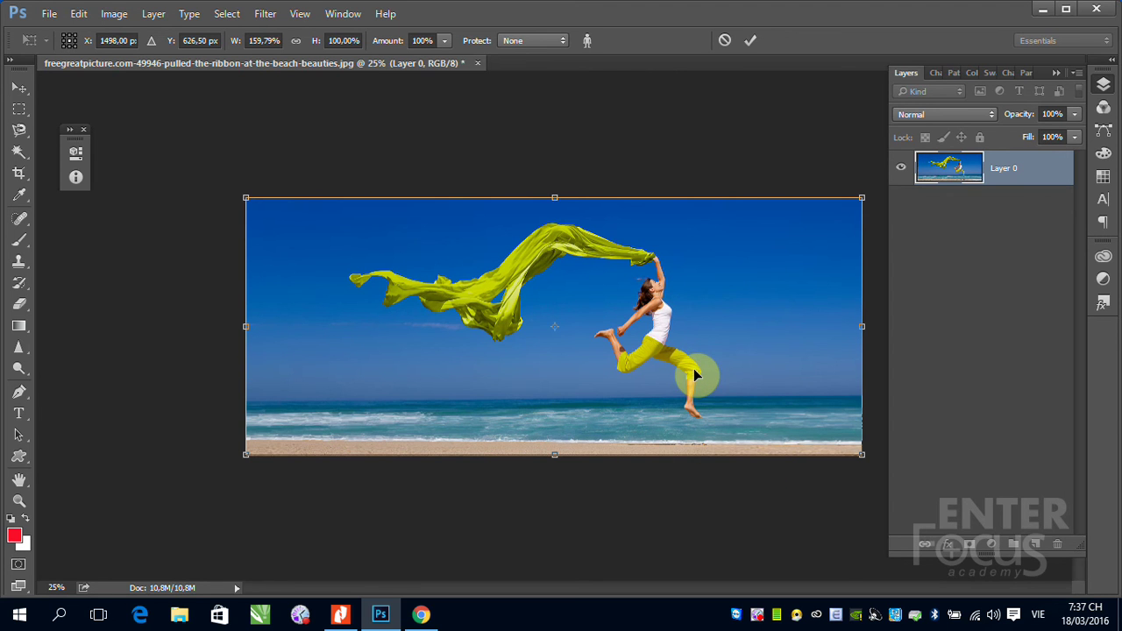
key(Return)
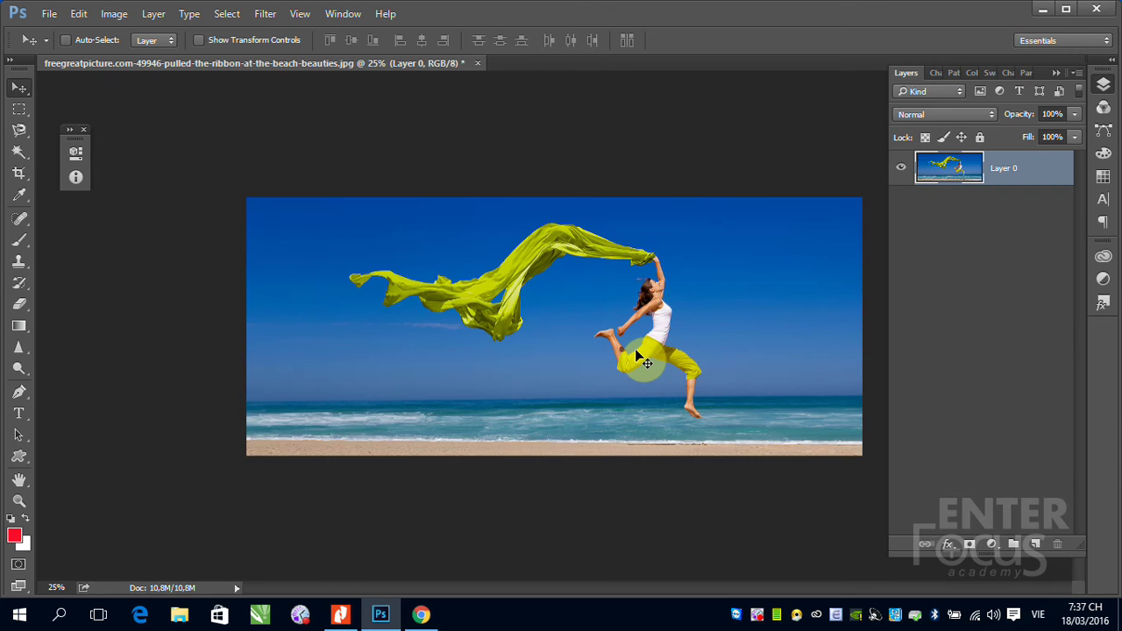
drag(638, 357, 639, 358)
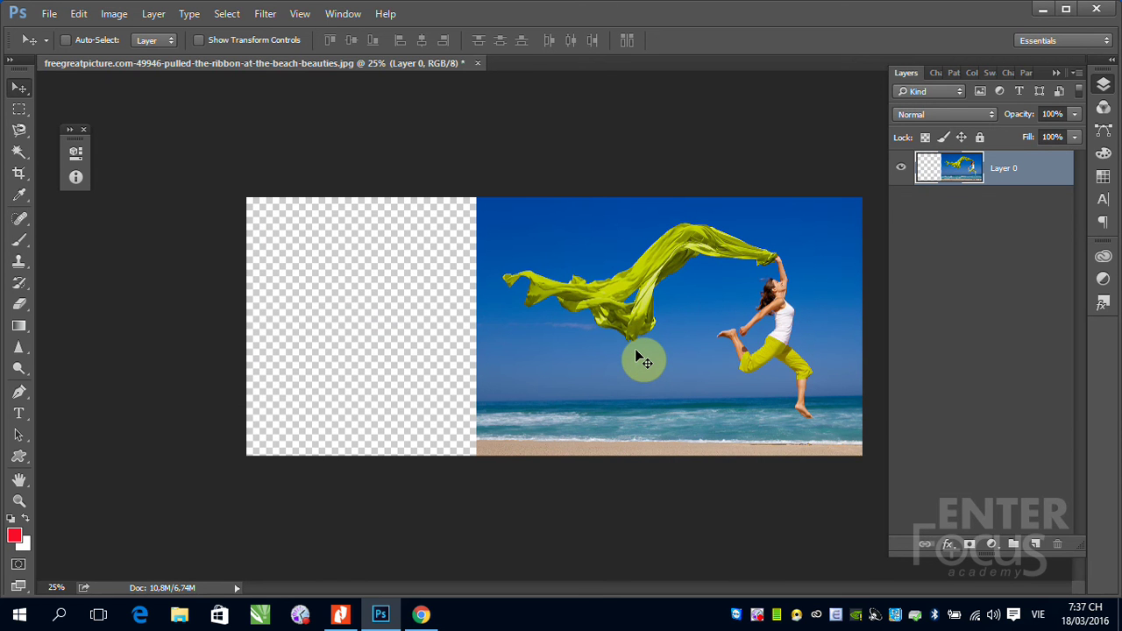
click(14, 134)
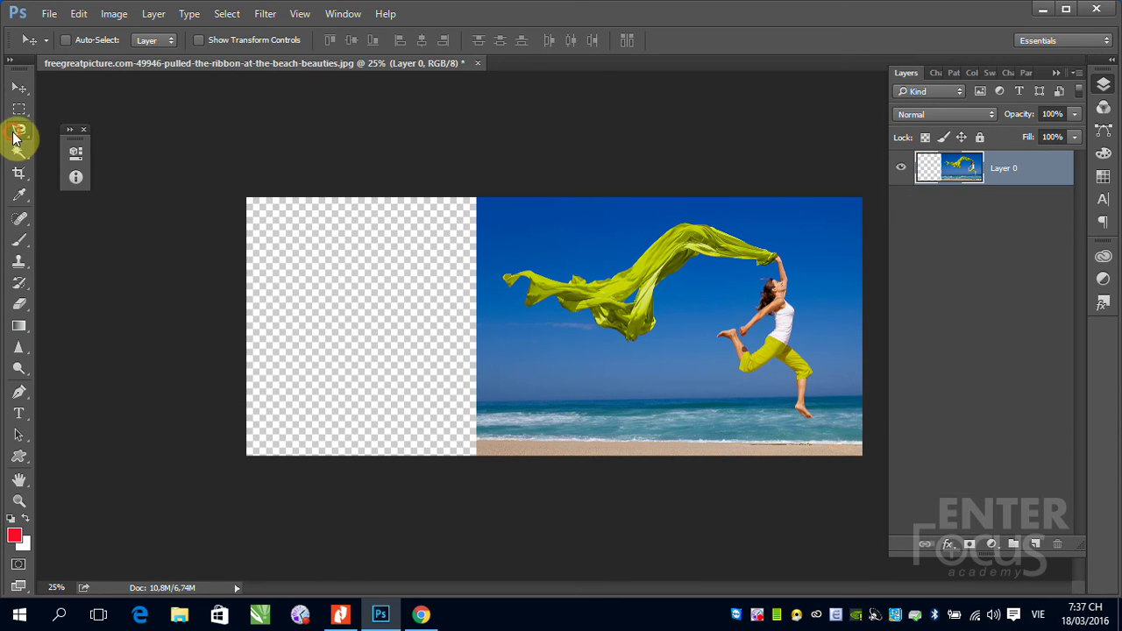
Trace a freehand Lasso loop around the jumping woman's body, leaving out the scarf.
click(61, 127)
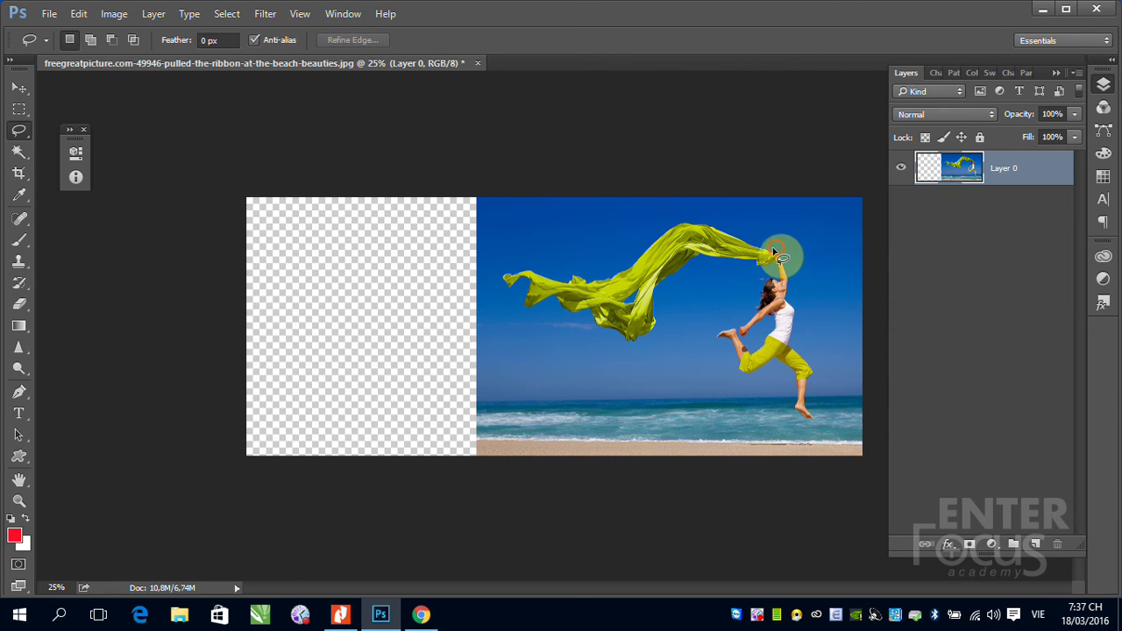
mouse_move(760, 273)
mouse_down()
mouse_move(735, 380)
mouse_move(777, 388)
mouse_move(833, 441)
mouse_move(805, 351)
mouse_move(805, 279)
mouse_move(764, 256)
mouse_up()
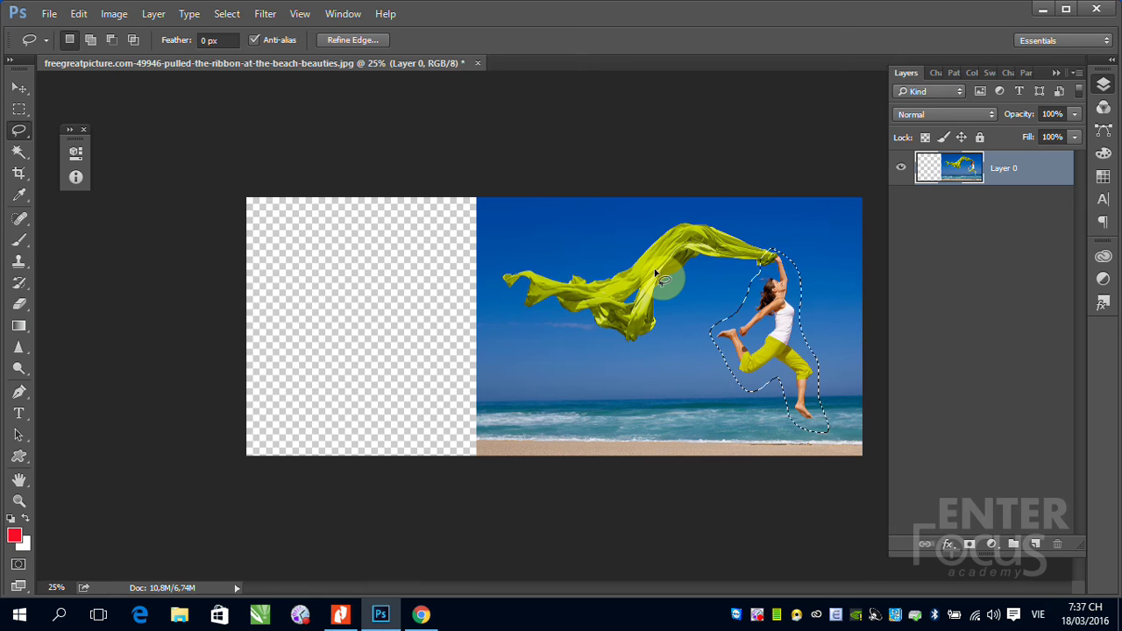
Save the woman's selection as channel 'bao_ve', then deselect.
click(238, 16)
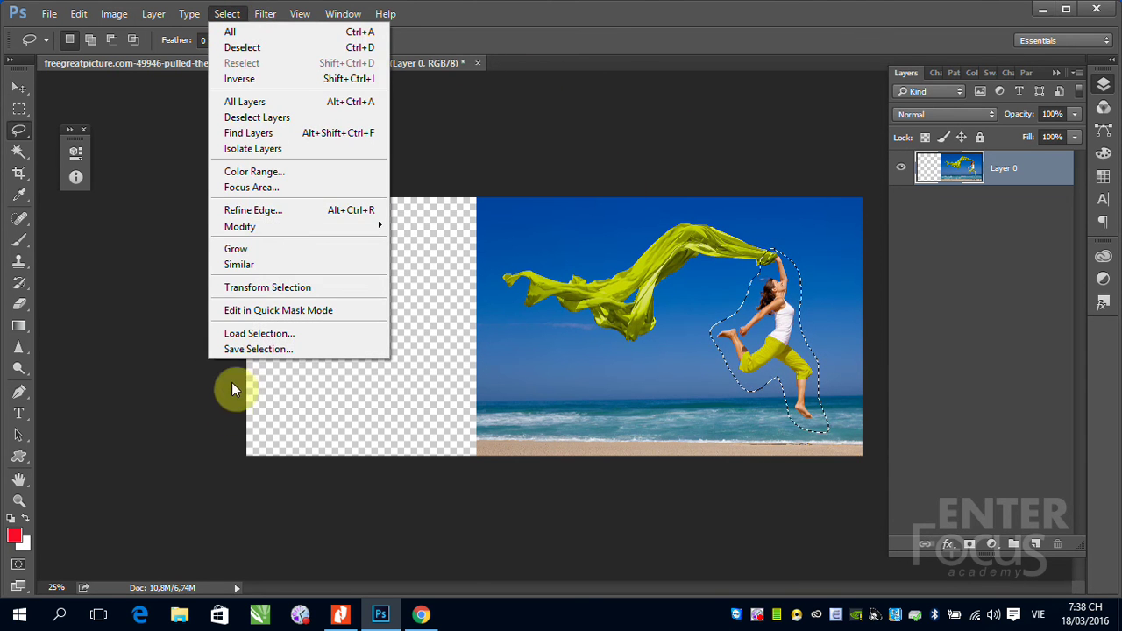
click(245, 350)
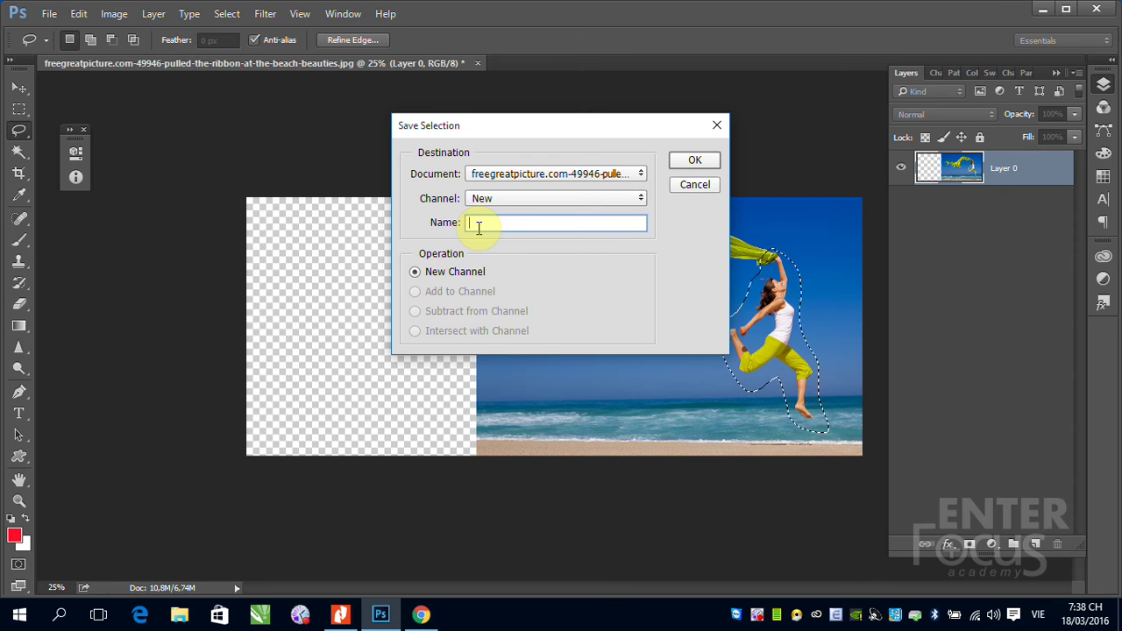
text(ba)
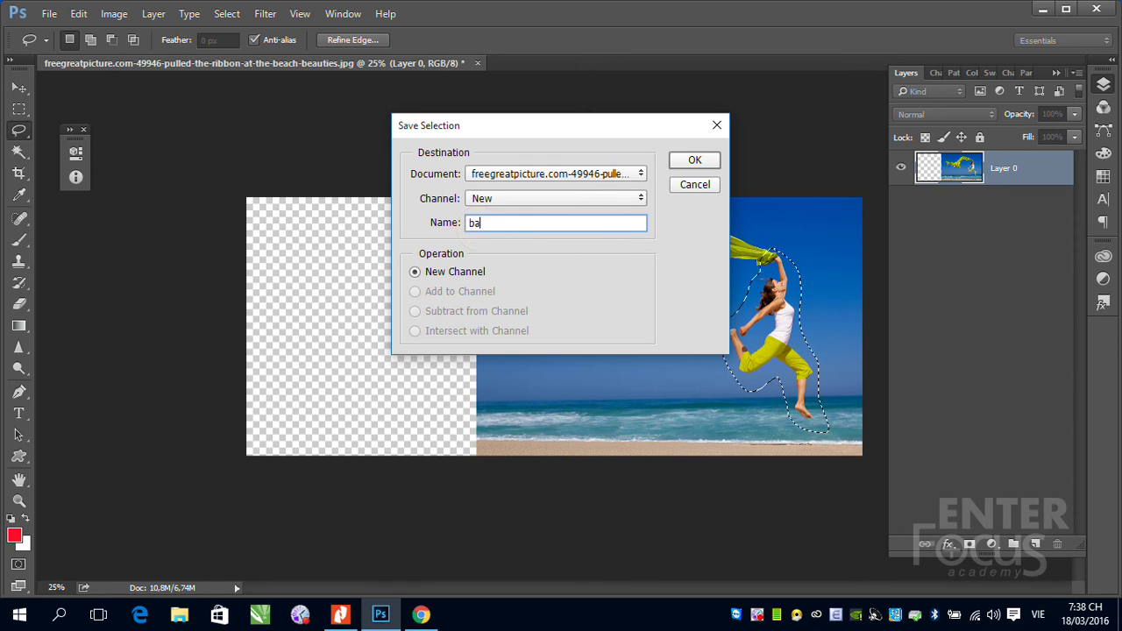
text(o_ve)
click(701, 161)
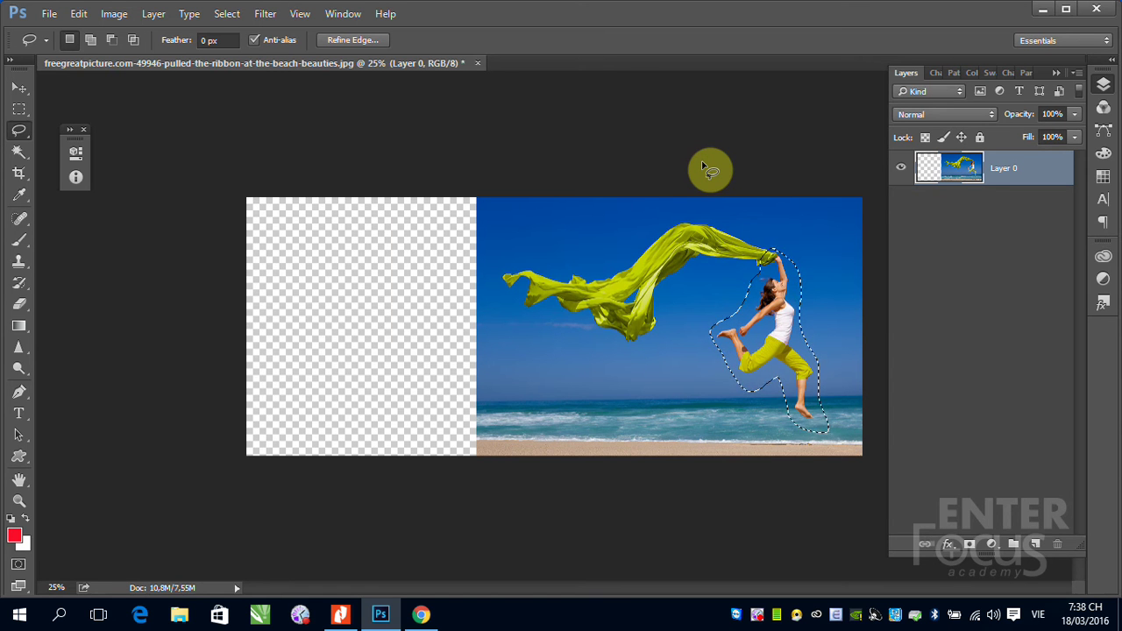
key(ctrl+d)
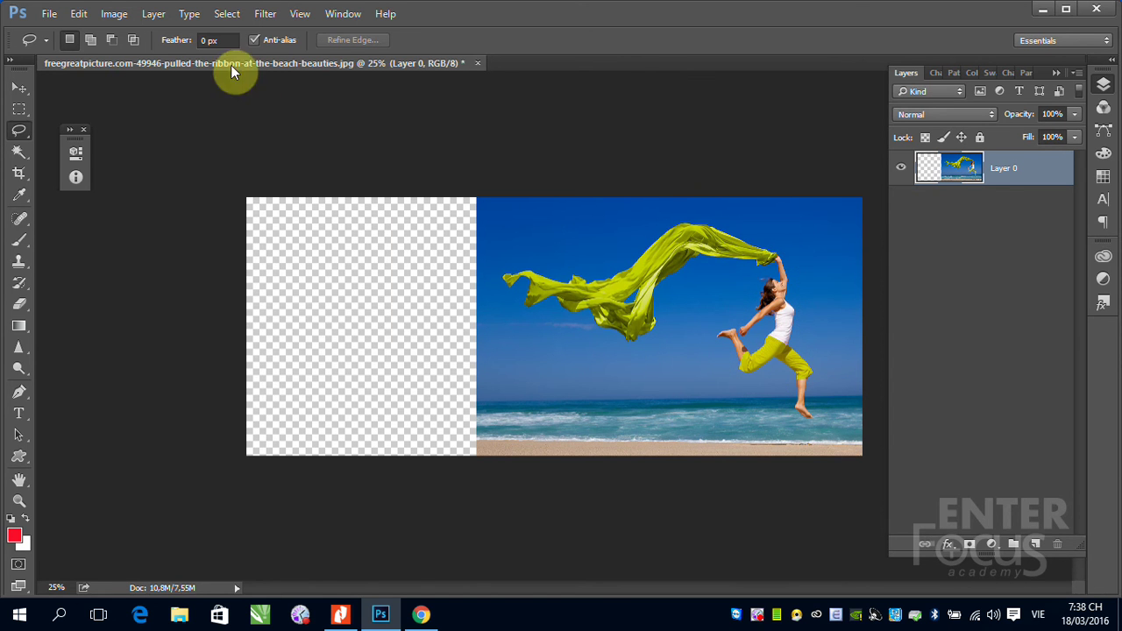
With the Move tool active, begin Content-Aware Scale on Layer 0.
click(17, 90)
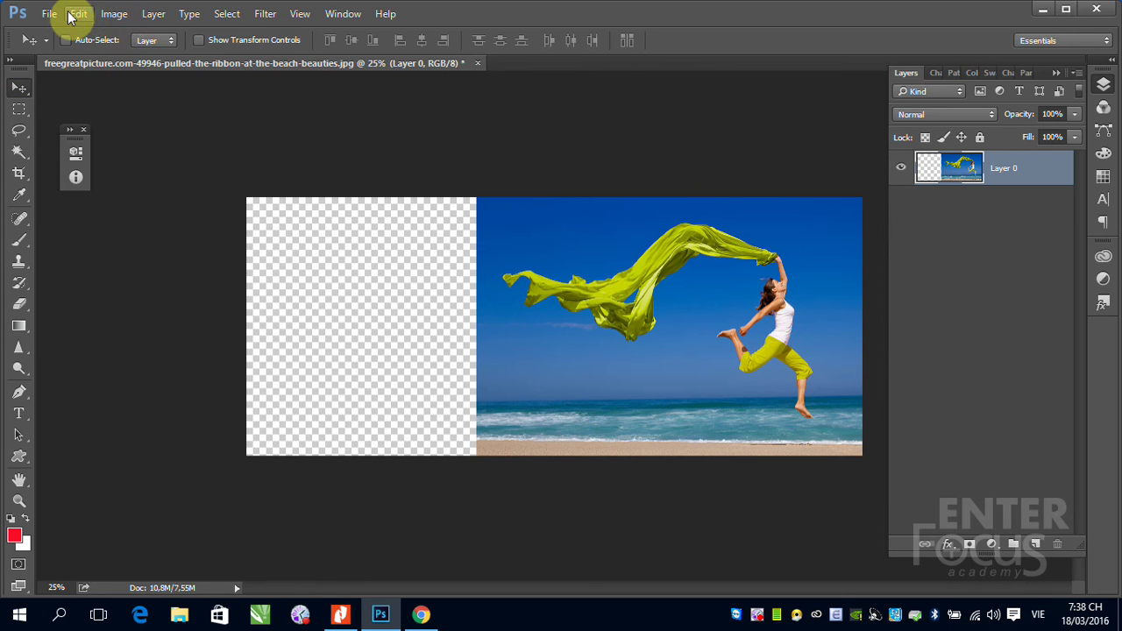
click(75, 14)
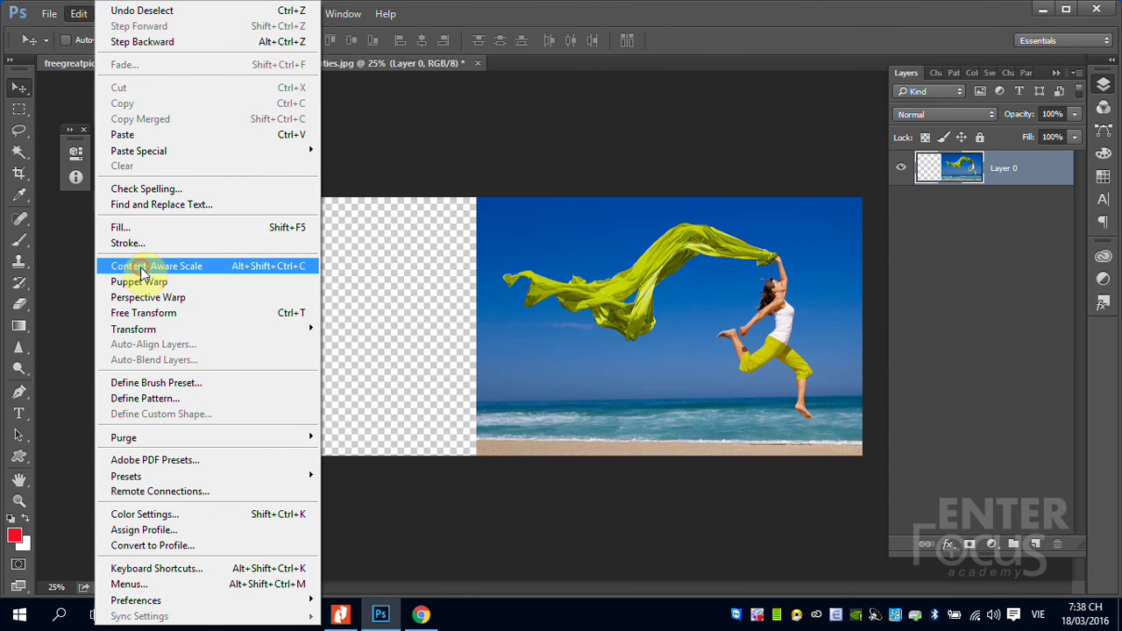
click(142, 267)
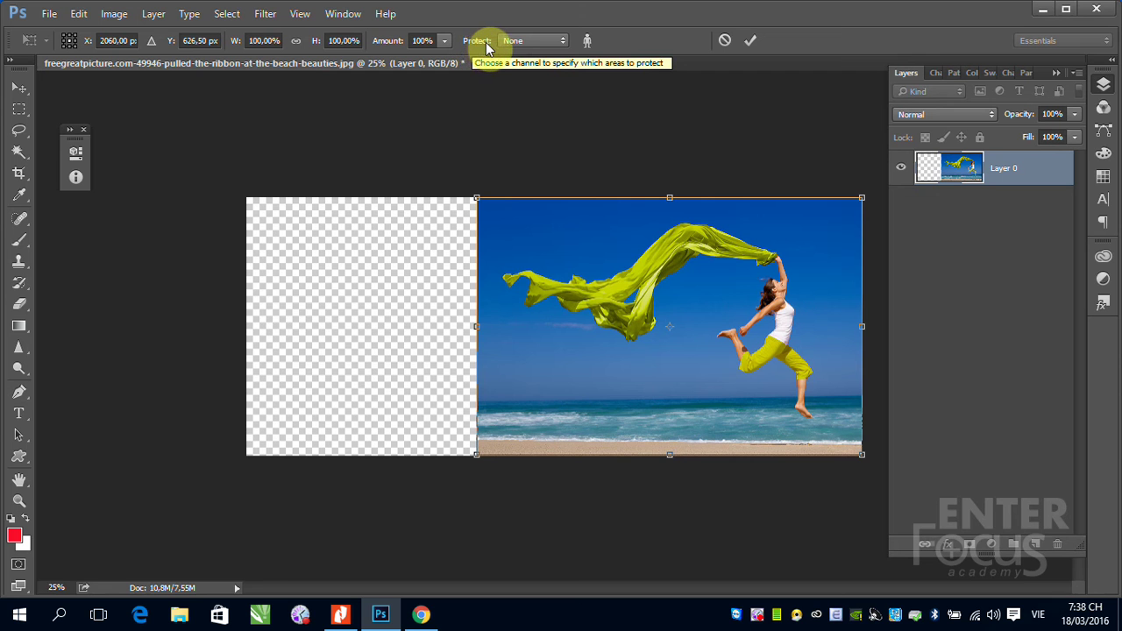
Protect the bao_ve channel and stretch the photo left to fill the 3000-pixel canvas.
click(561, 40)
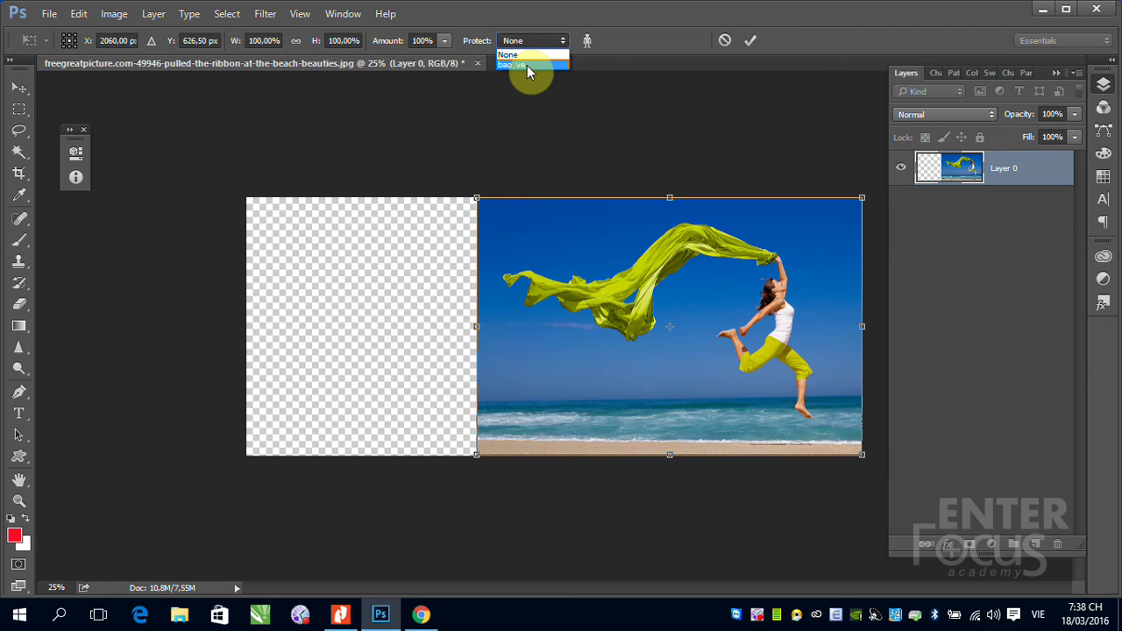
click(527, 65)
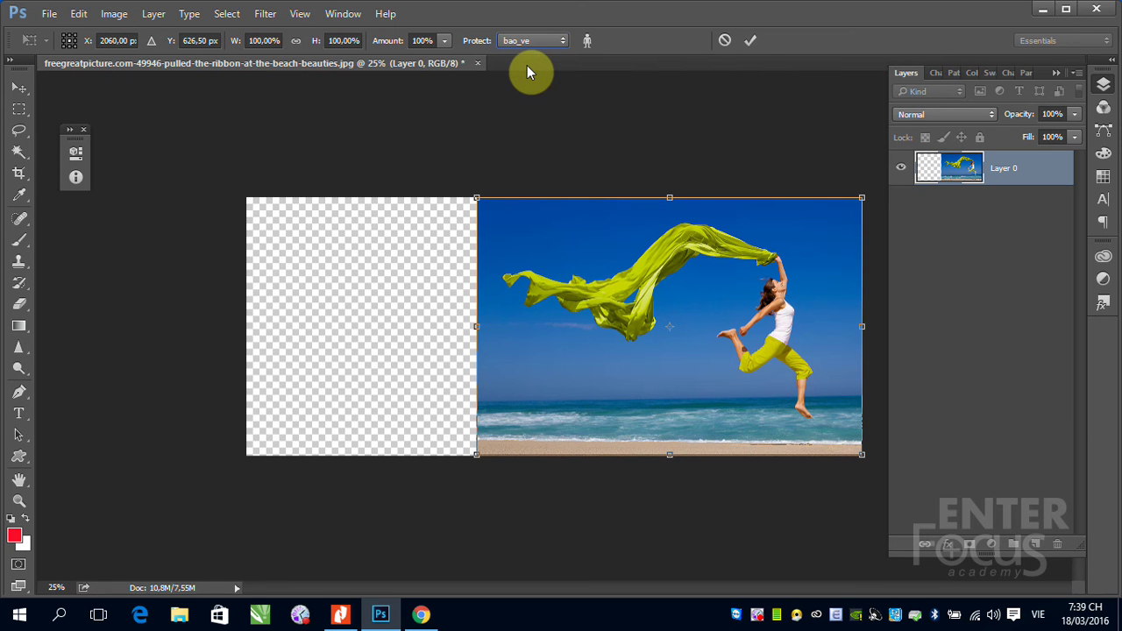
drag(474, 327, 242, 341)
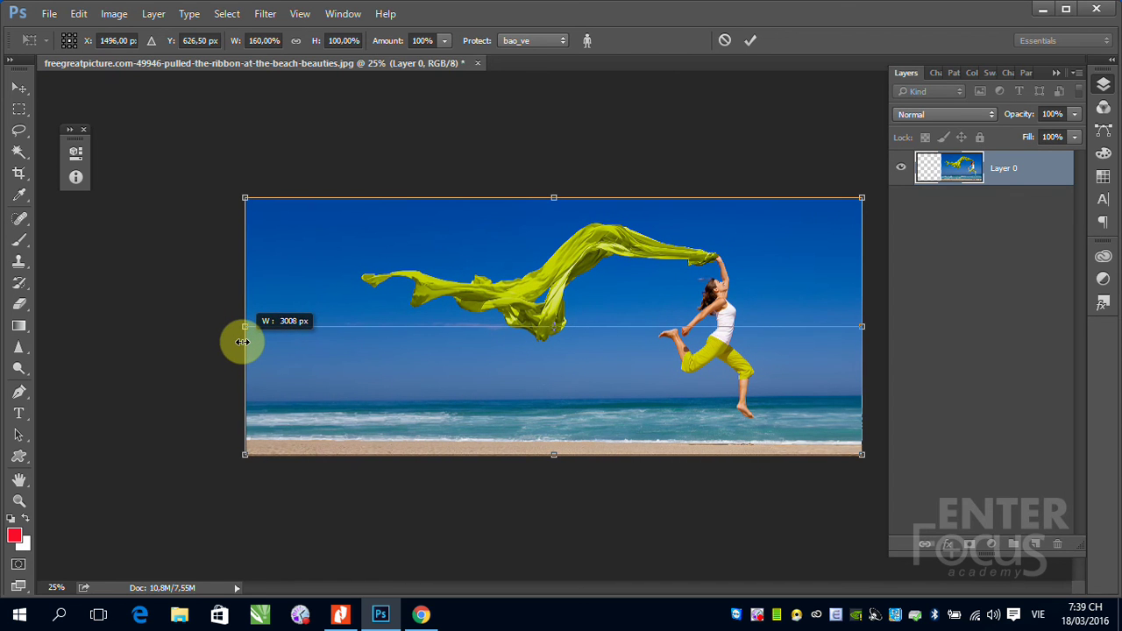
key(Return)
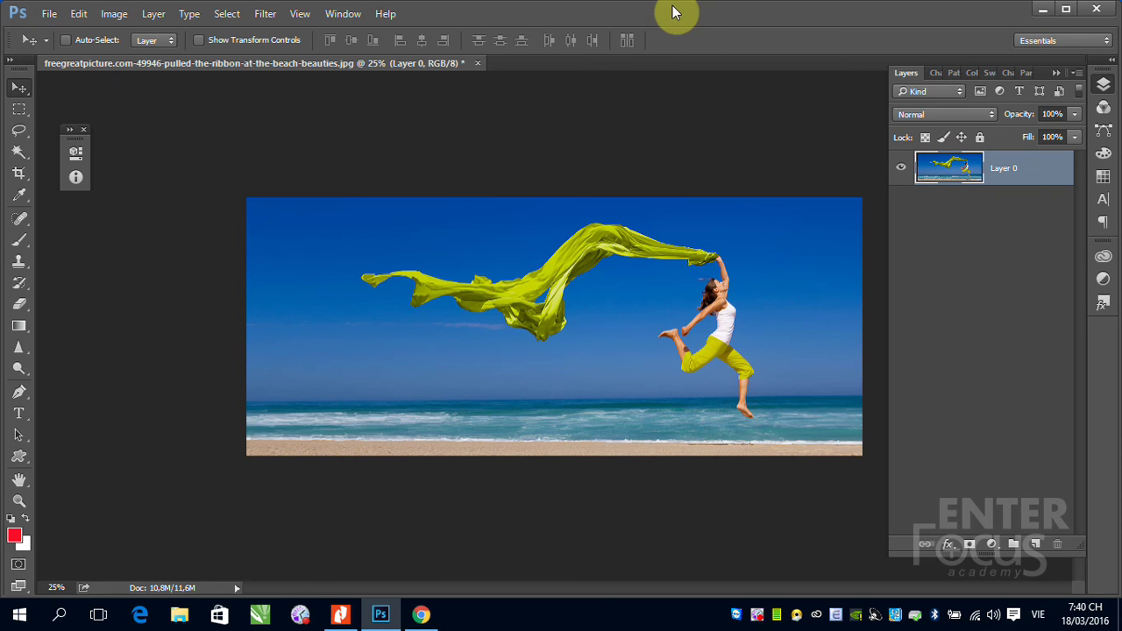
Resize the canvas to 2000 px tall, anchored bottom-centre so the new space is above.
click(113, 14)
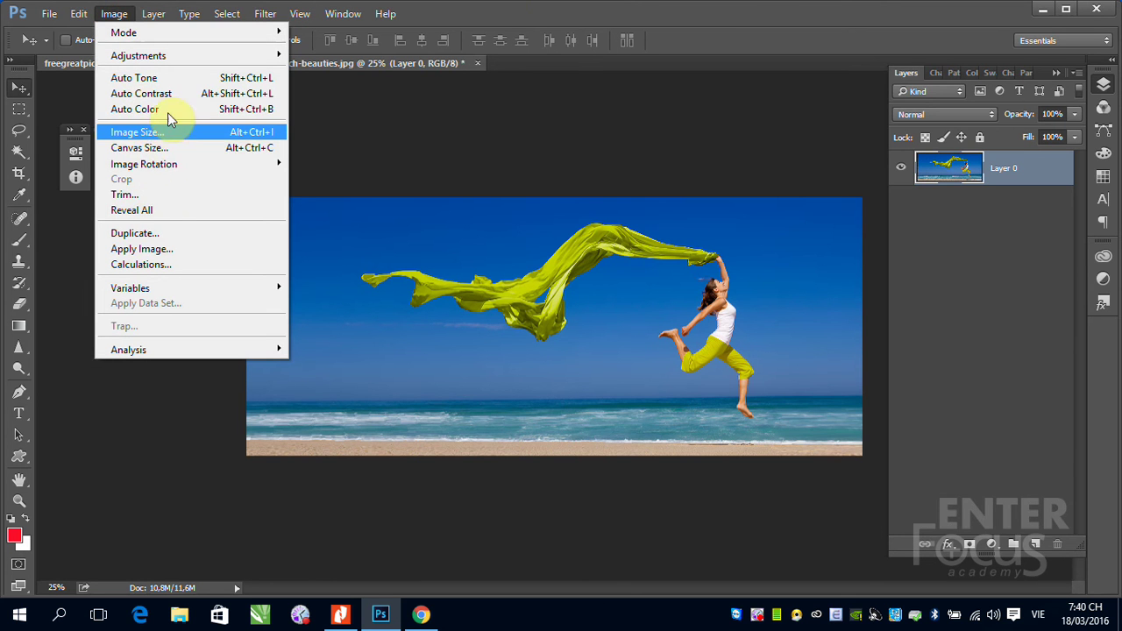
click(151, 148)
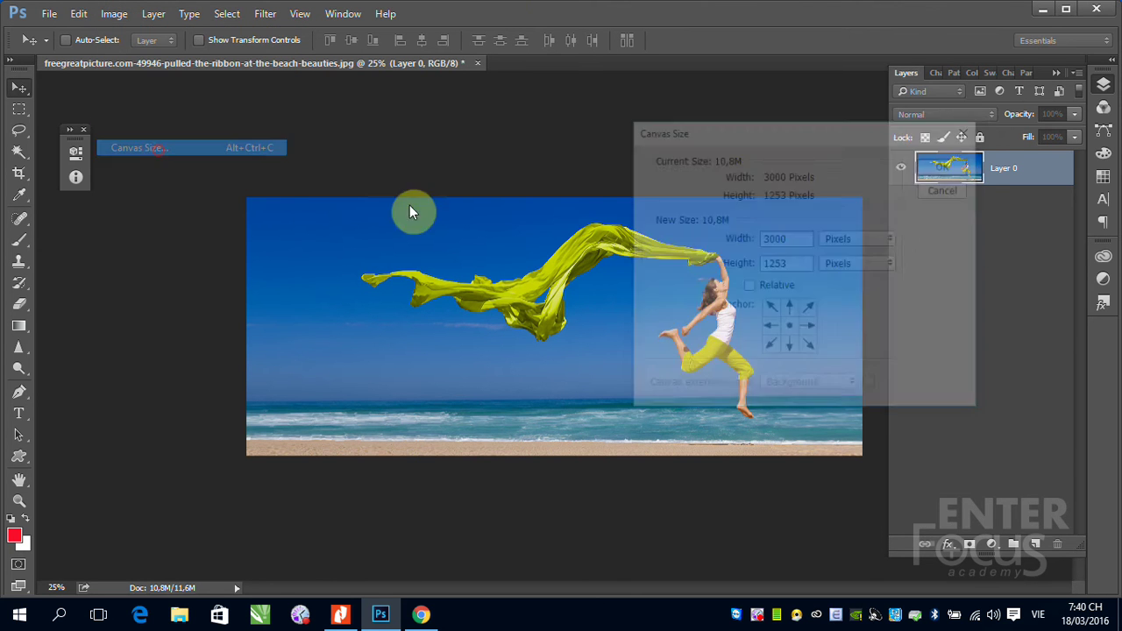
drag(794, 264, 674, 265)
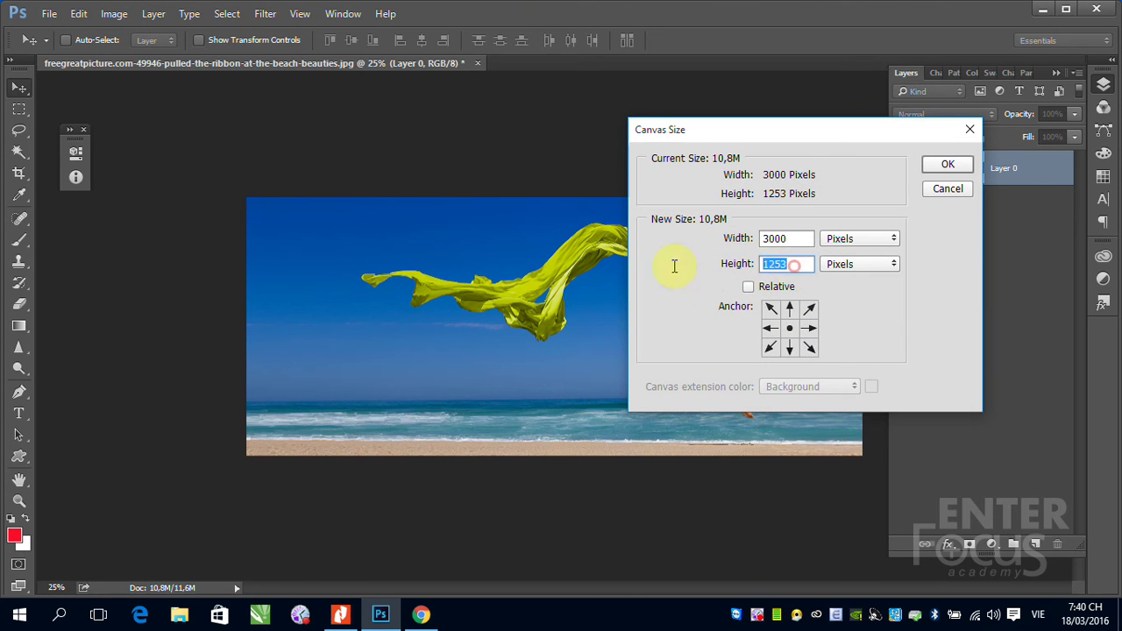
text(2000)
click(789, 347)
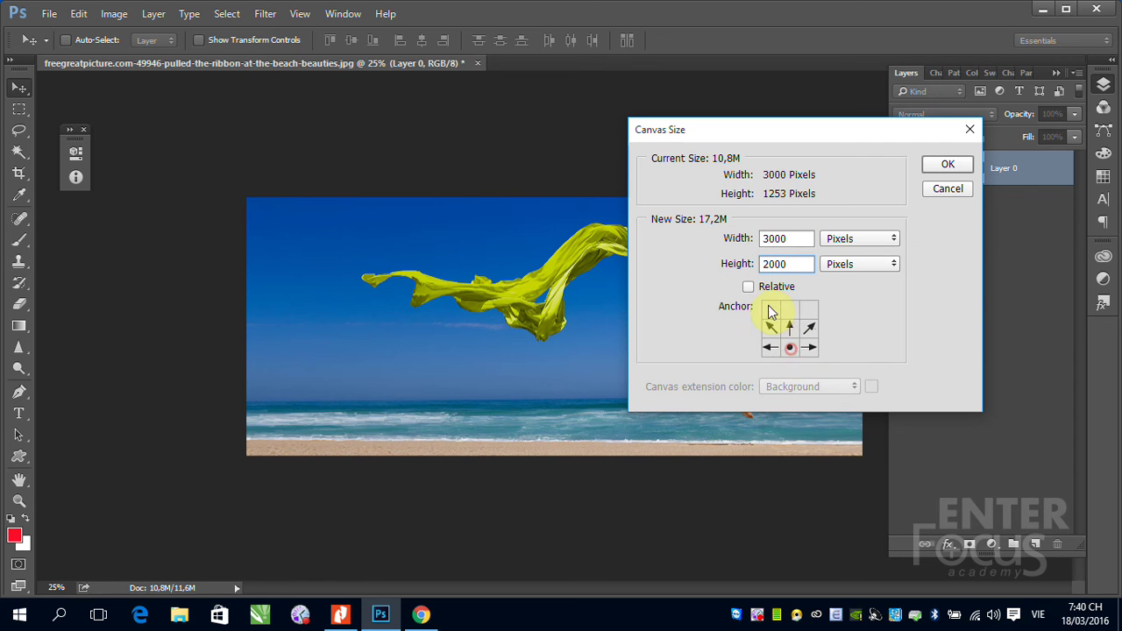
click(951, 165)
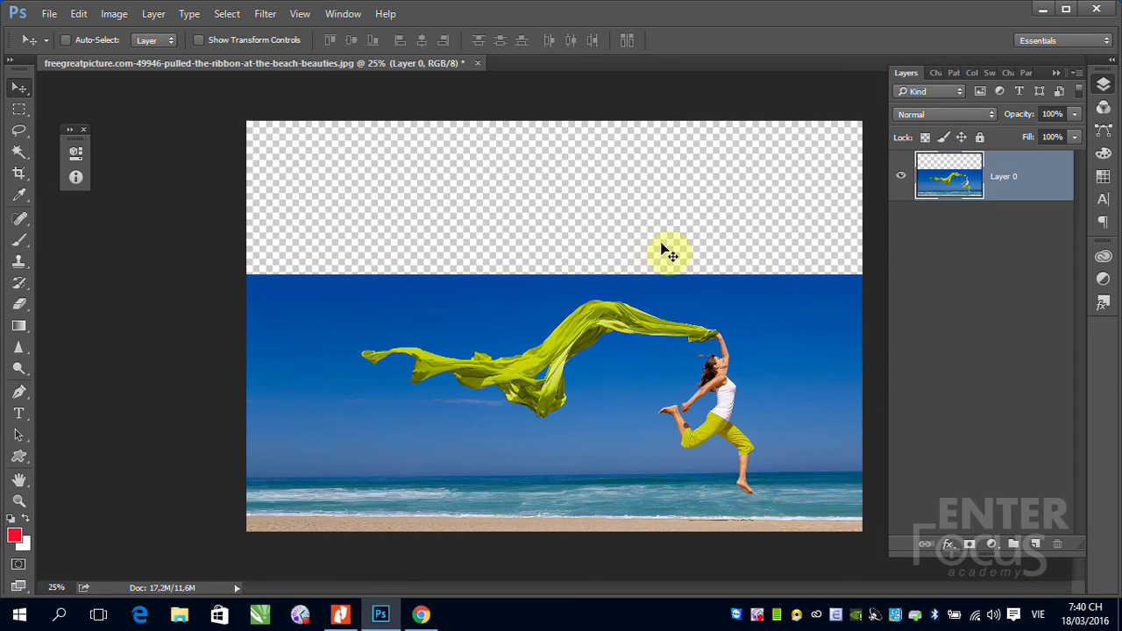
On Layer 0, content-aware stretch the photo upward to about 106% height, protecting bao_ve.
right_click(772, 316)
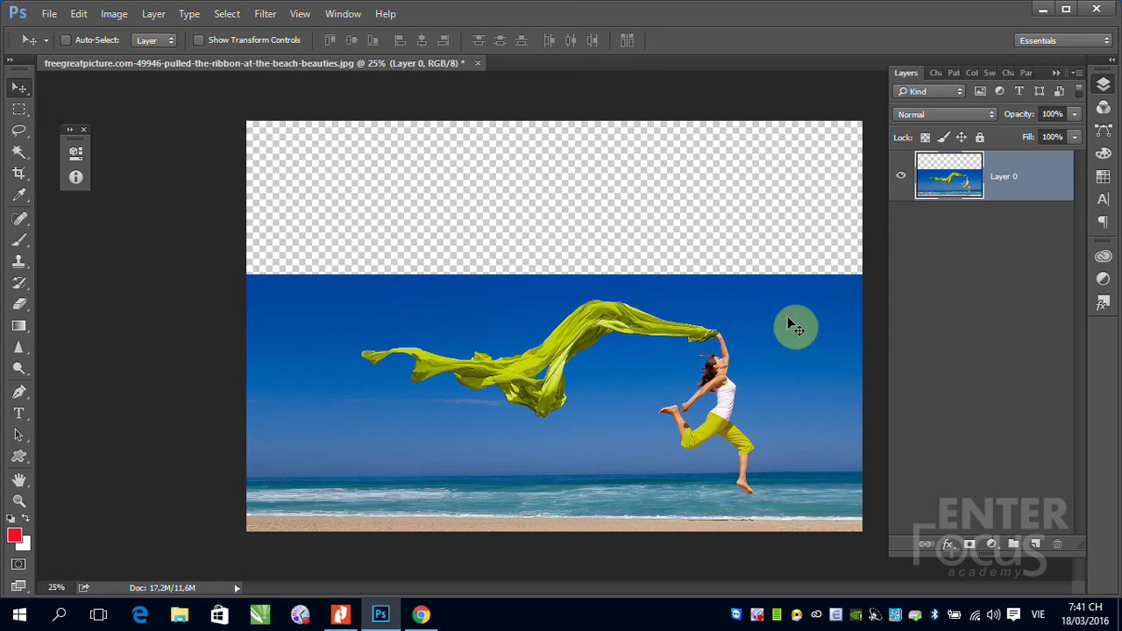
click(811, 332)
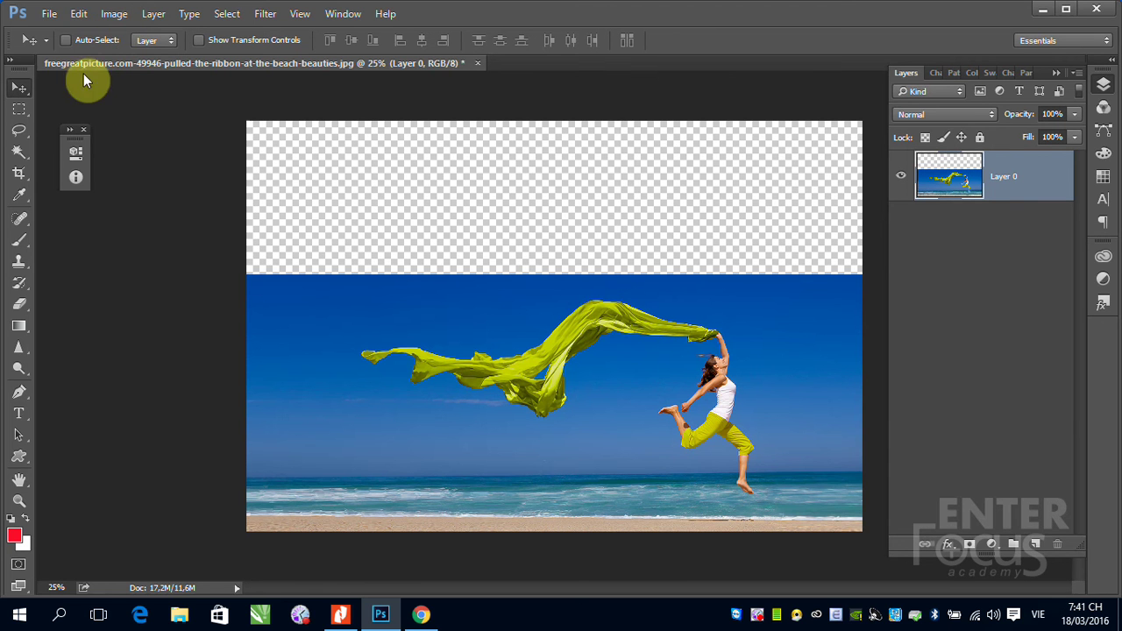
click(78, 14)
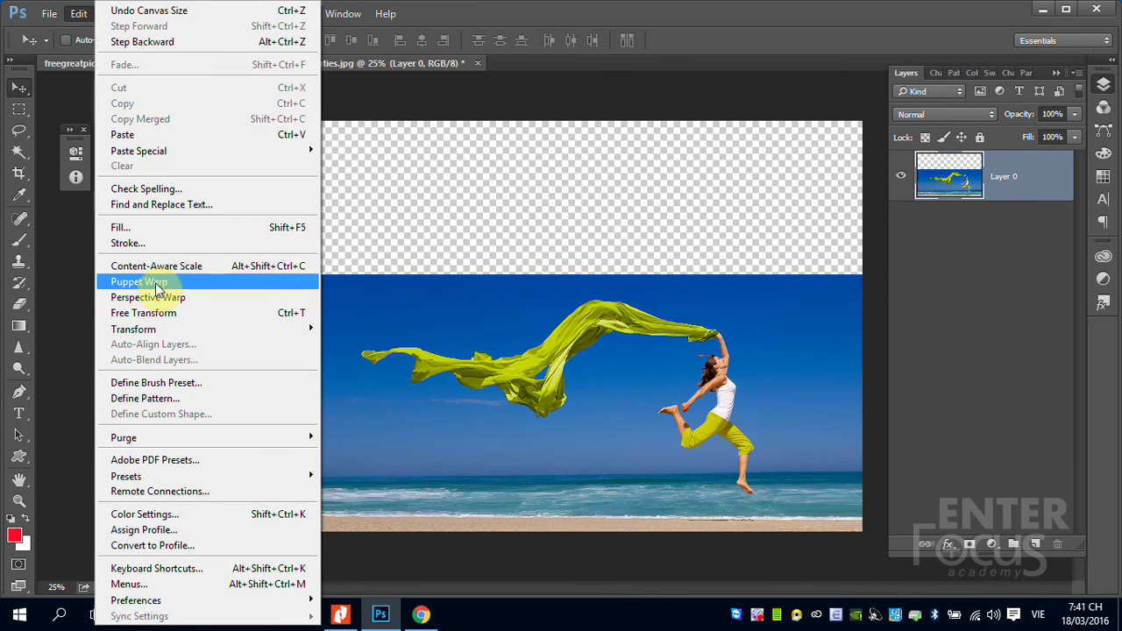
click(154, 265)
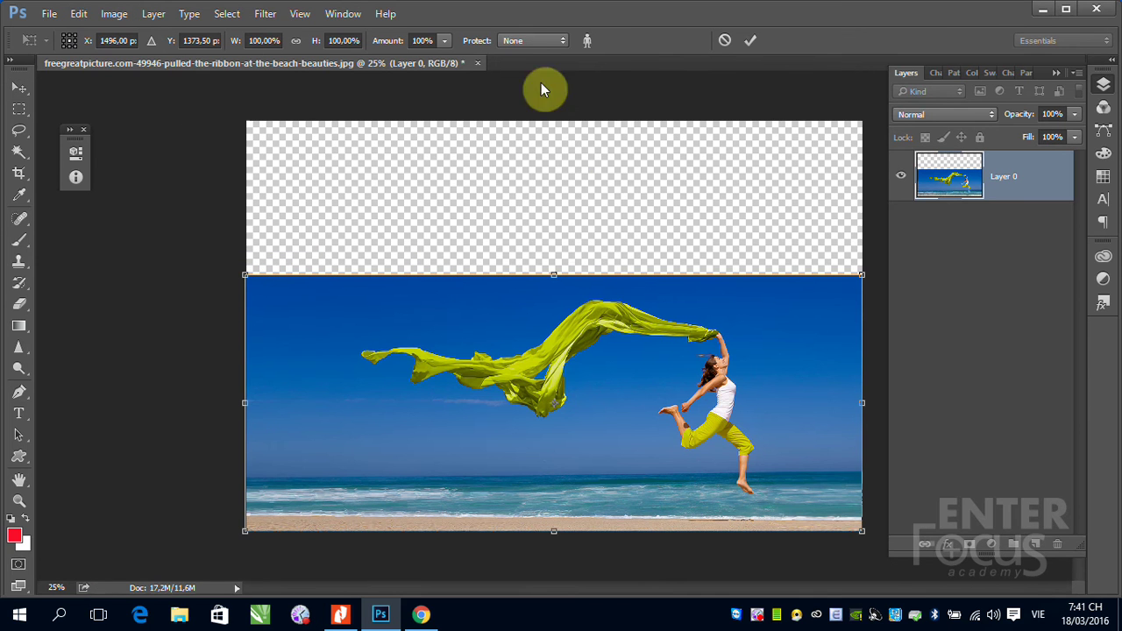
click(563, 44)
click(528, 64)
mouse_move(554, 275)
mouse_down()
mouse_move(533, 142)
mouse_move(546, 245)
mouse_move(555, 227)
mouse_up()
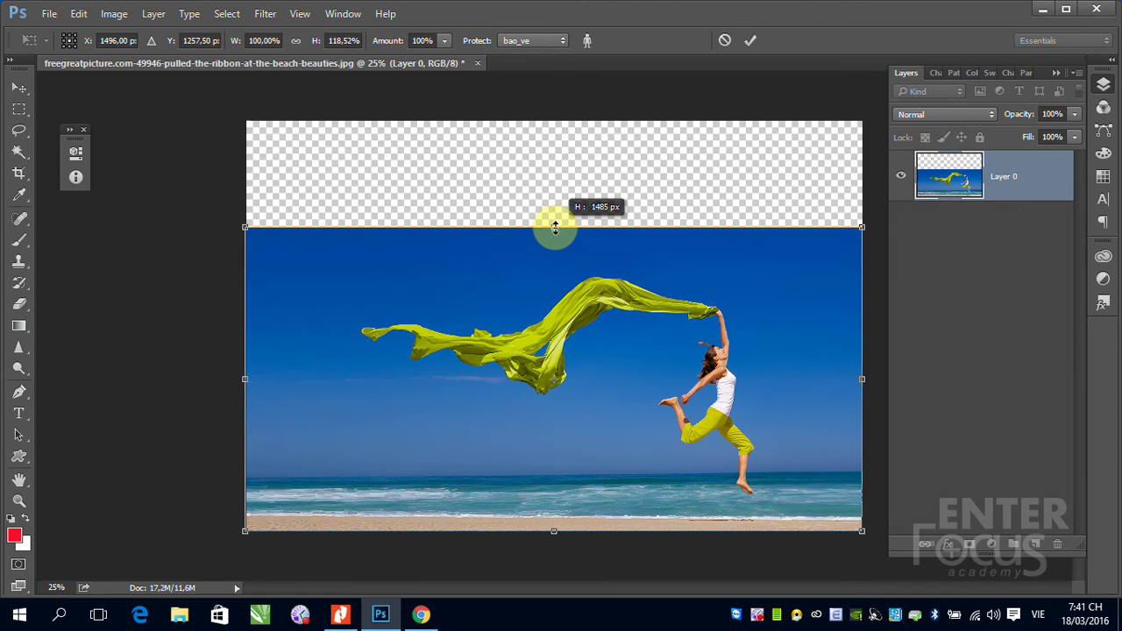
mouse_move(555, 227)
mouse_down()
mouse_move(559, 280)
mouse_move(559, 251)
mouse_move(562, 260)
mouse_up()
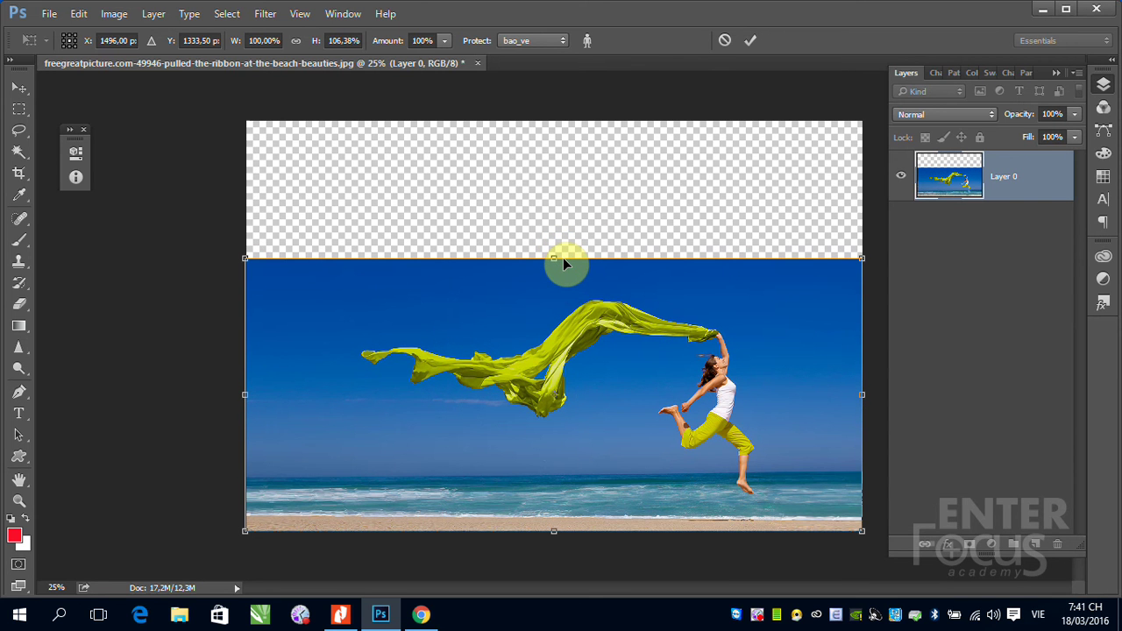
Commit the content-aware stretch and add a new empty Layer 1 above Layer 0.
key(Return)
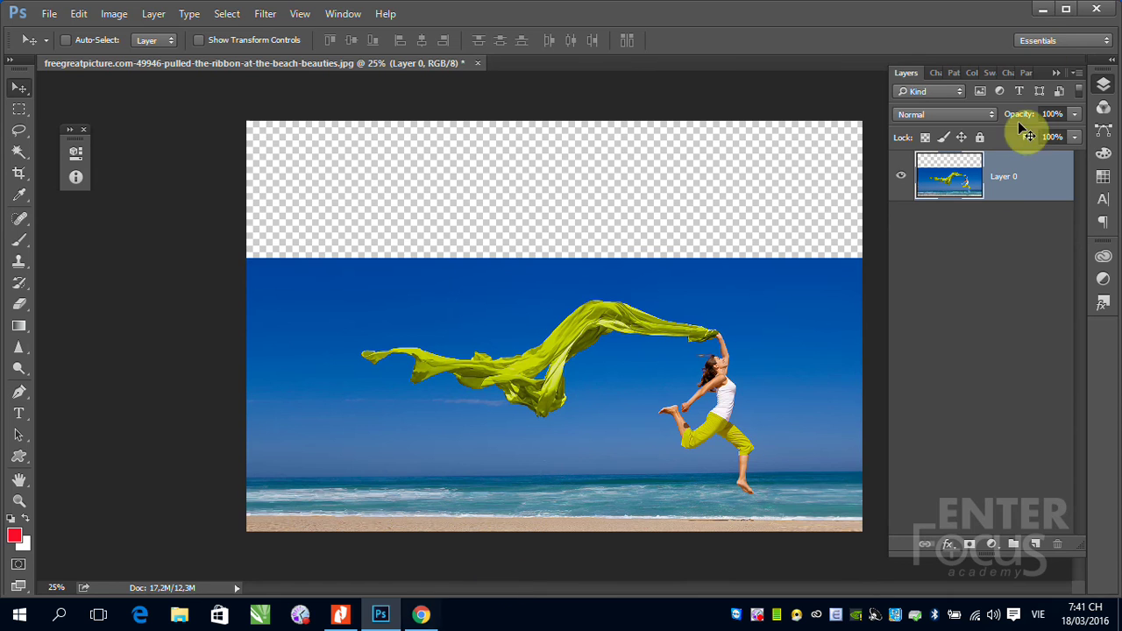
click(1042, 8)
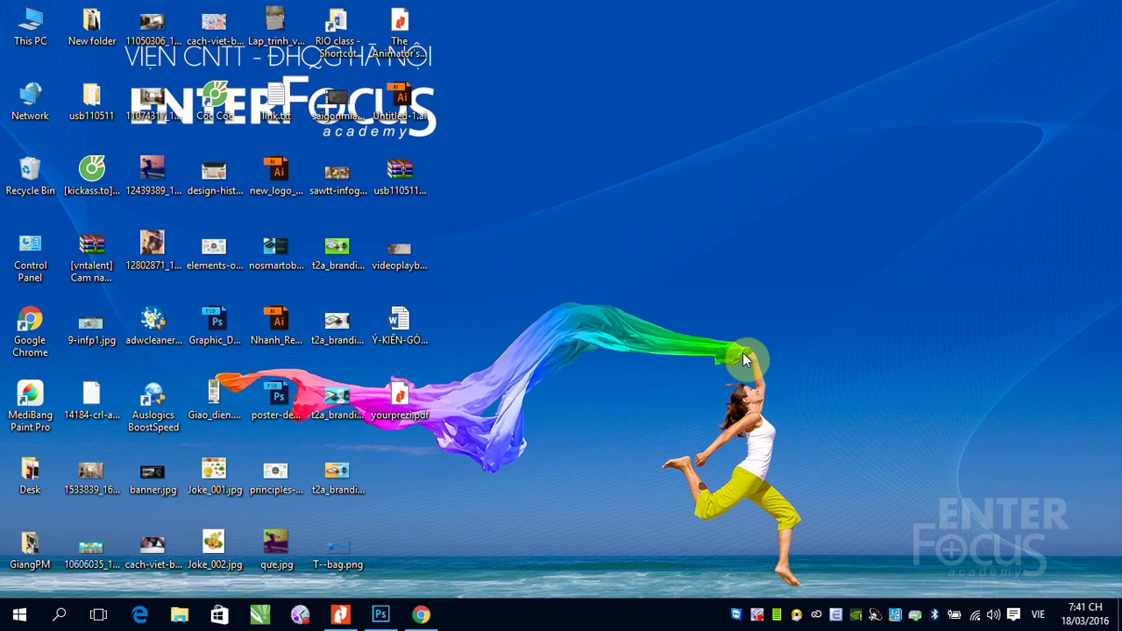
click(379, 612)
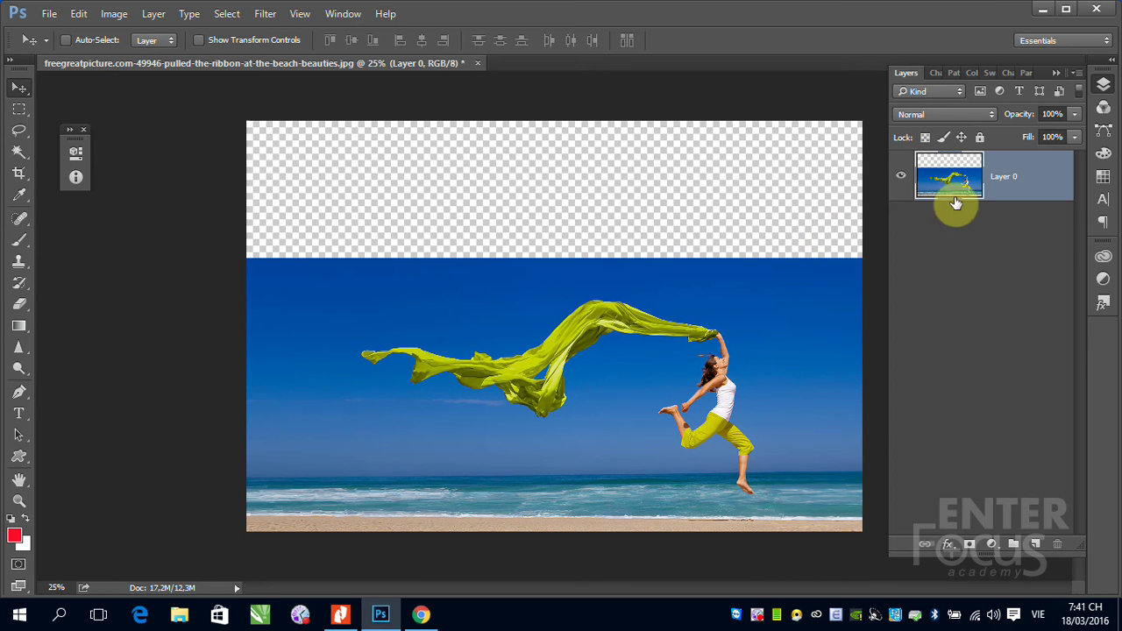
drag(956, 193, 1035, 512)
click(1035, 544)
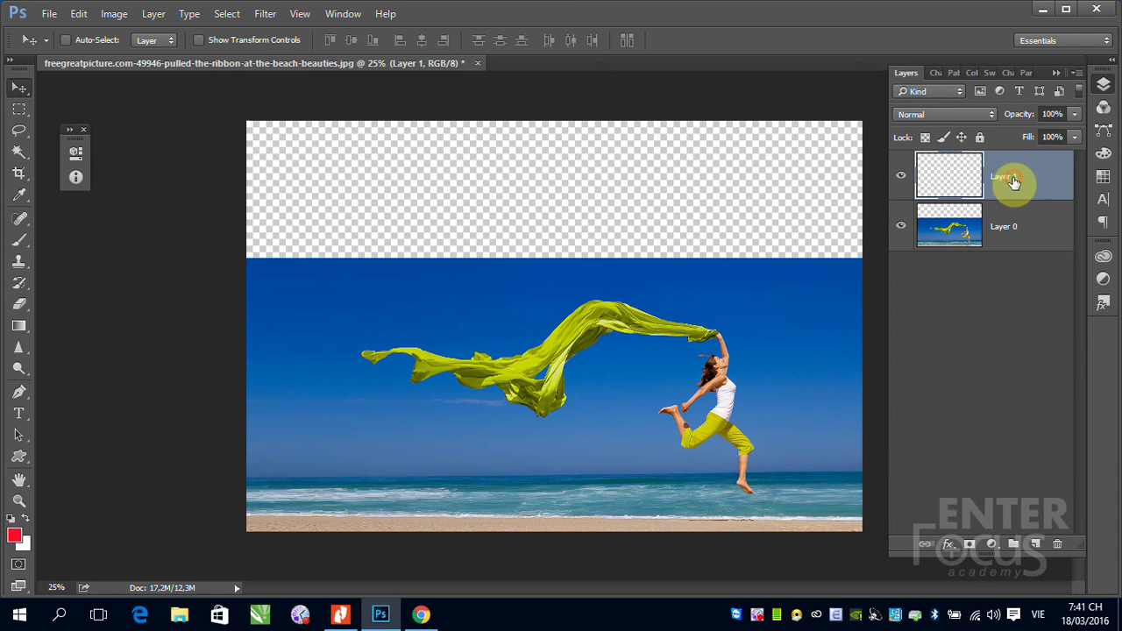
Sample the sky blue from the photo as the foreground colour with the Eyedropper.
click(19, 194)
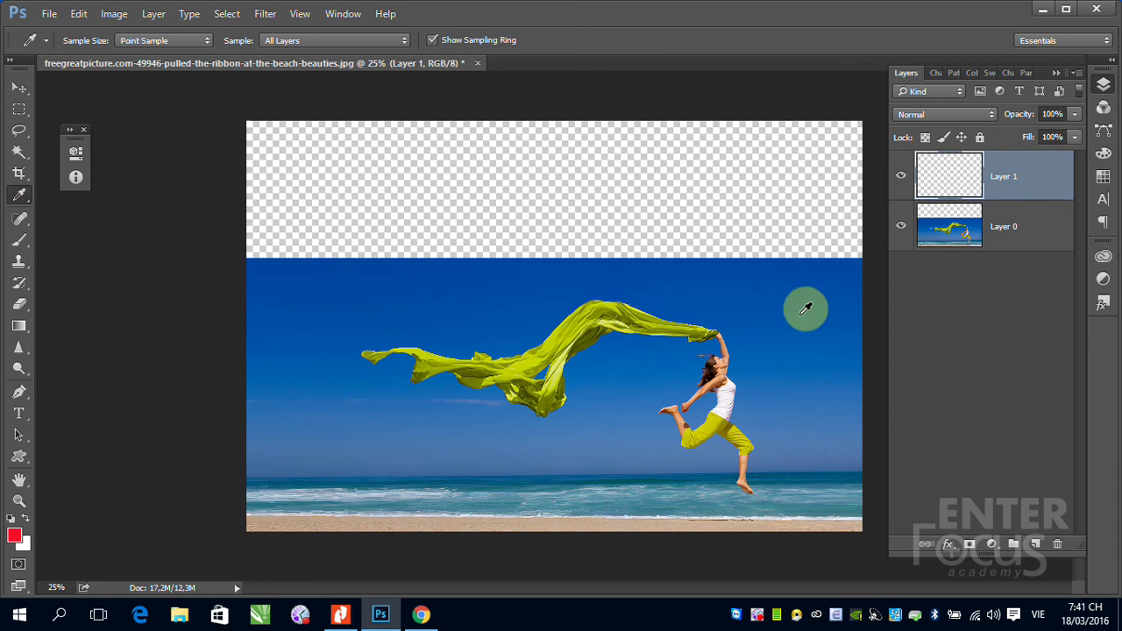
drag(801, 306, 691, 260)
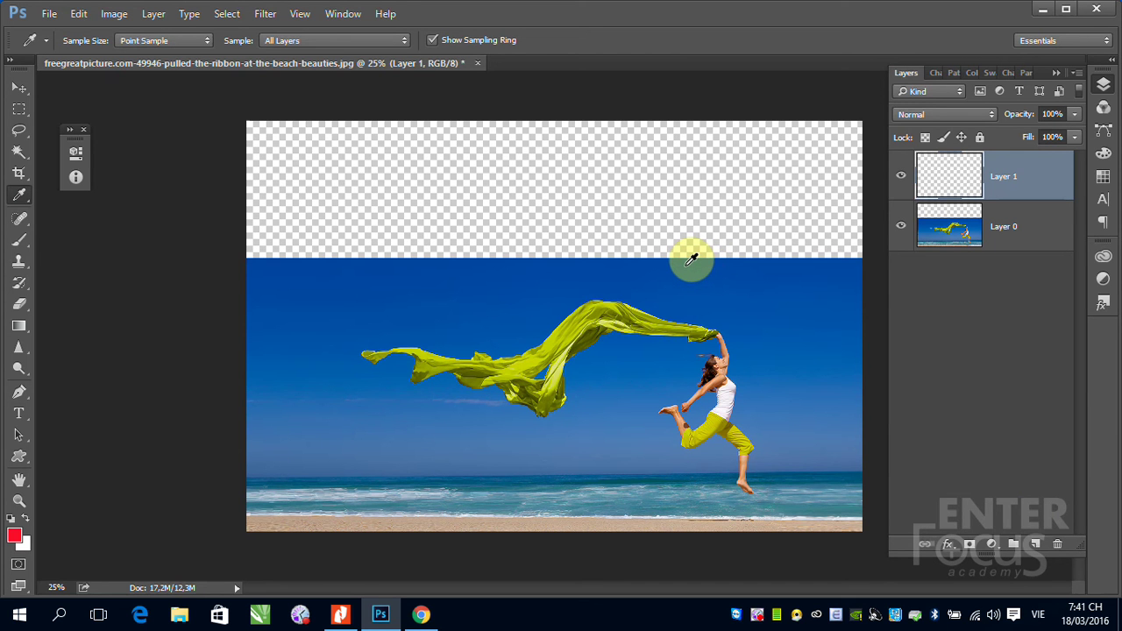
click(691, 261)
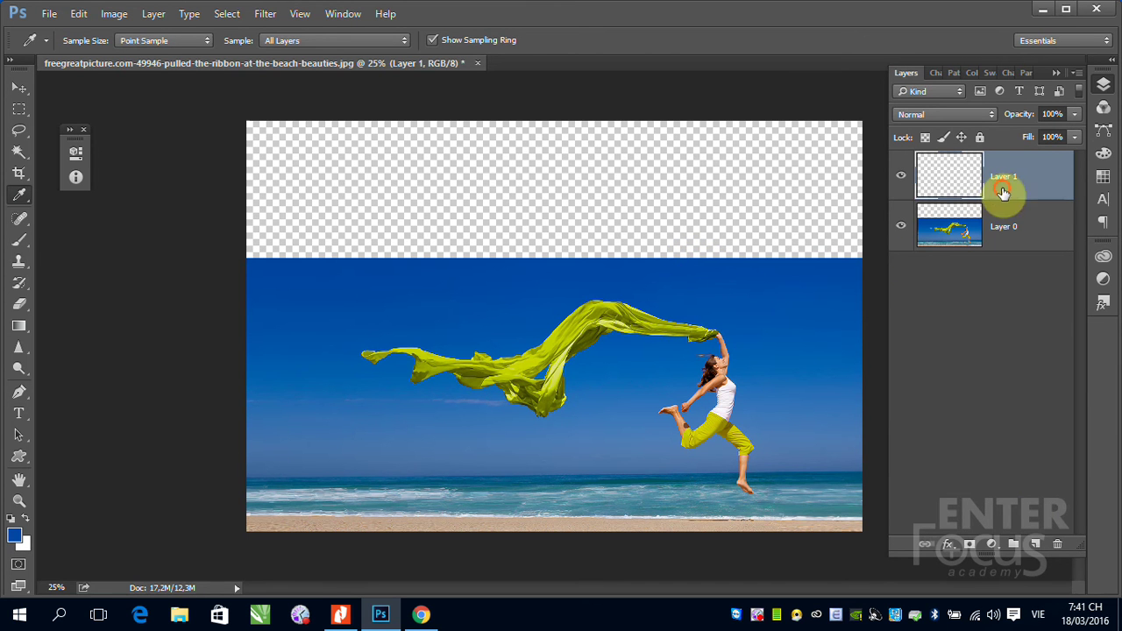
Fill Layer 1 with the sampled sky blue and move Layer 0 above it.
click(78, 13)
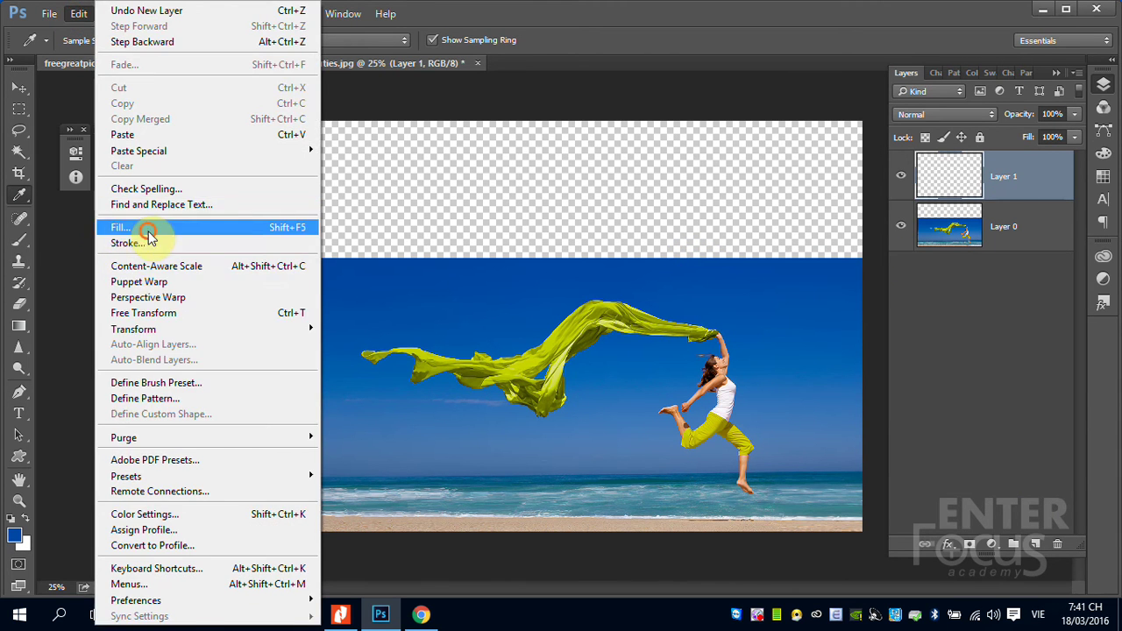
click(140, 223)
click(434, 186)
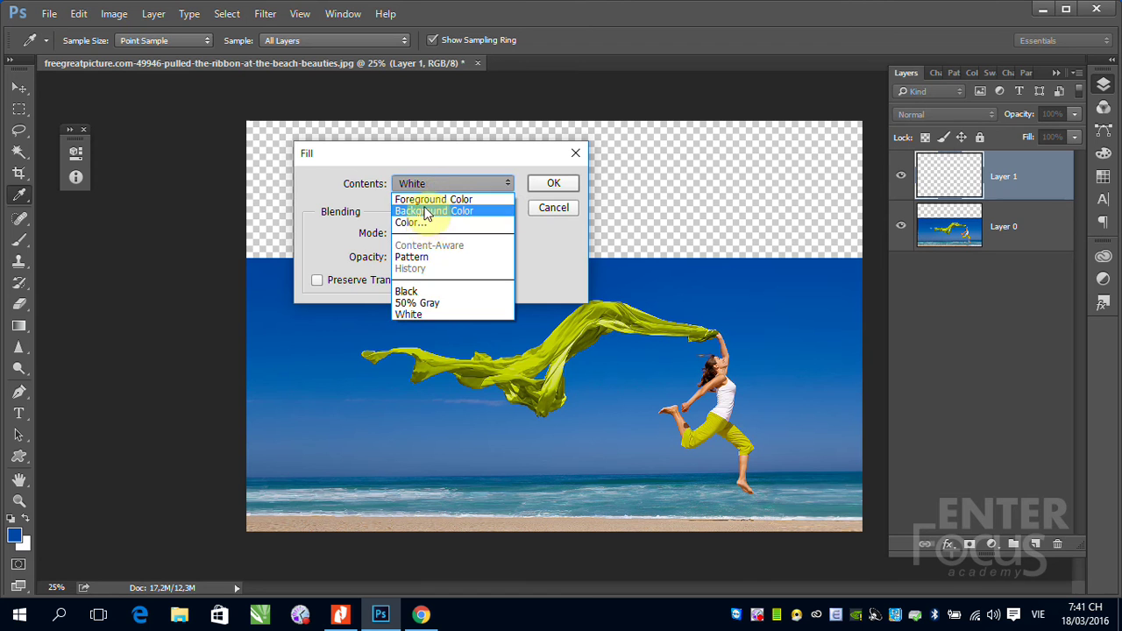
click(424, 200)
click(546, 181)
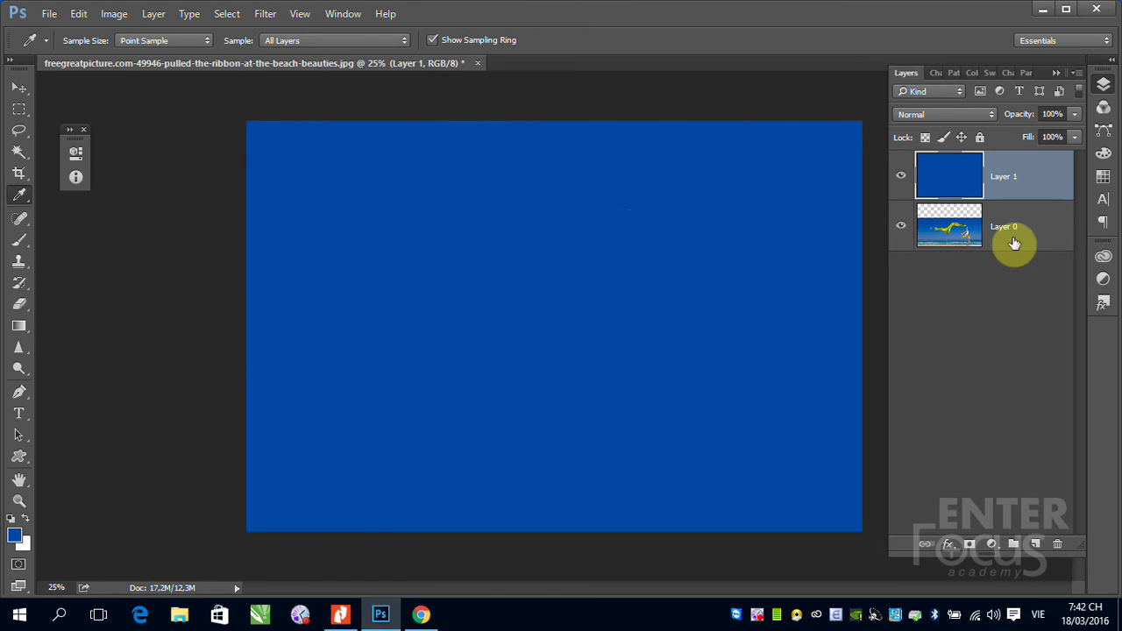
mouse_move(1012, 243)
mouse_down()
mouse_move(1030, 220)
mouse_move(1025, 202)
mouse_up()
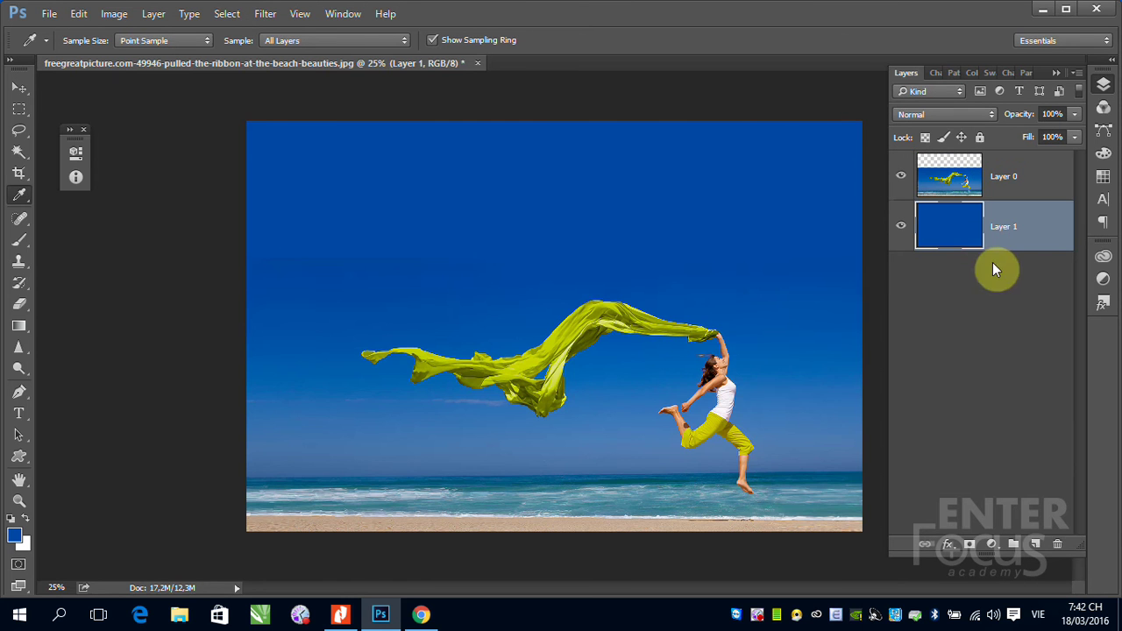
Marquee-select a band across the upper sky, feather it 50 px, and make Layer 0 active.
click(19, 109)
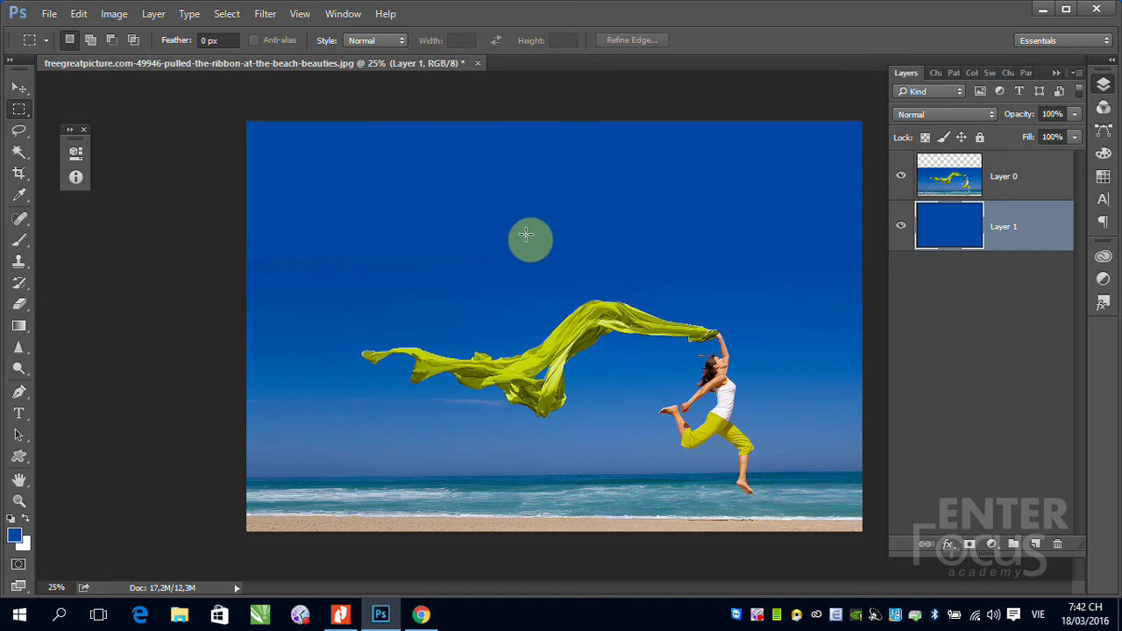
drag(247, 141, 939, 264)
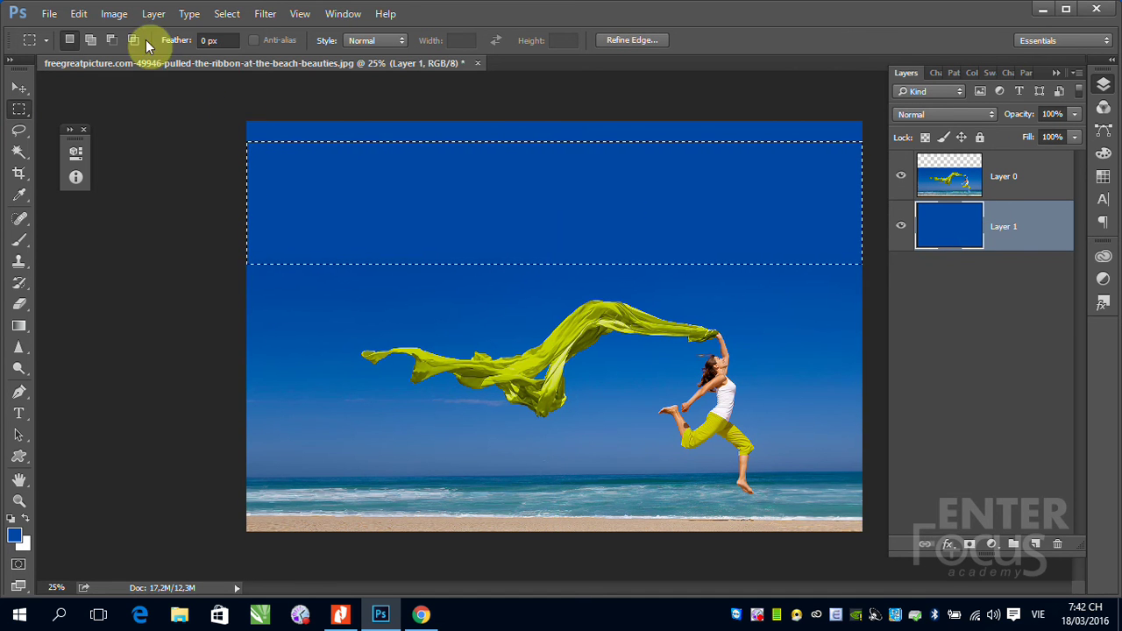
click(227, 14)
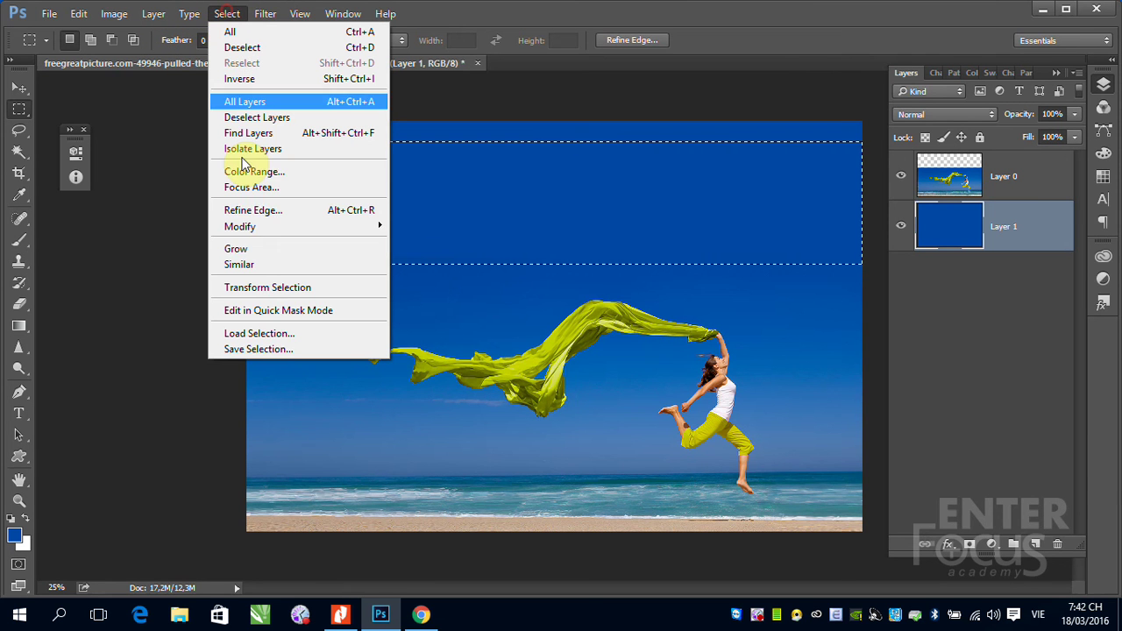
click(251, 226)
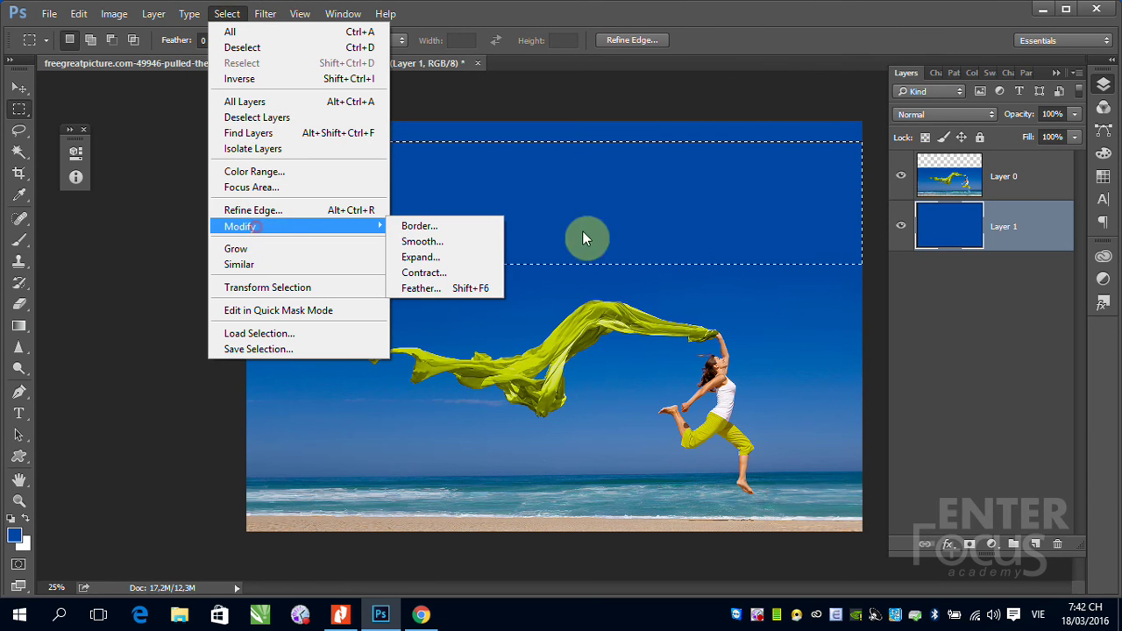
click(447, 292)
text(5)
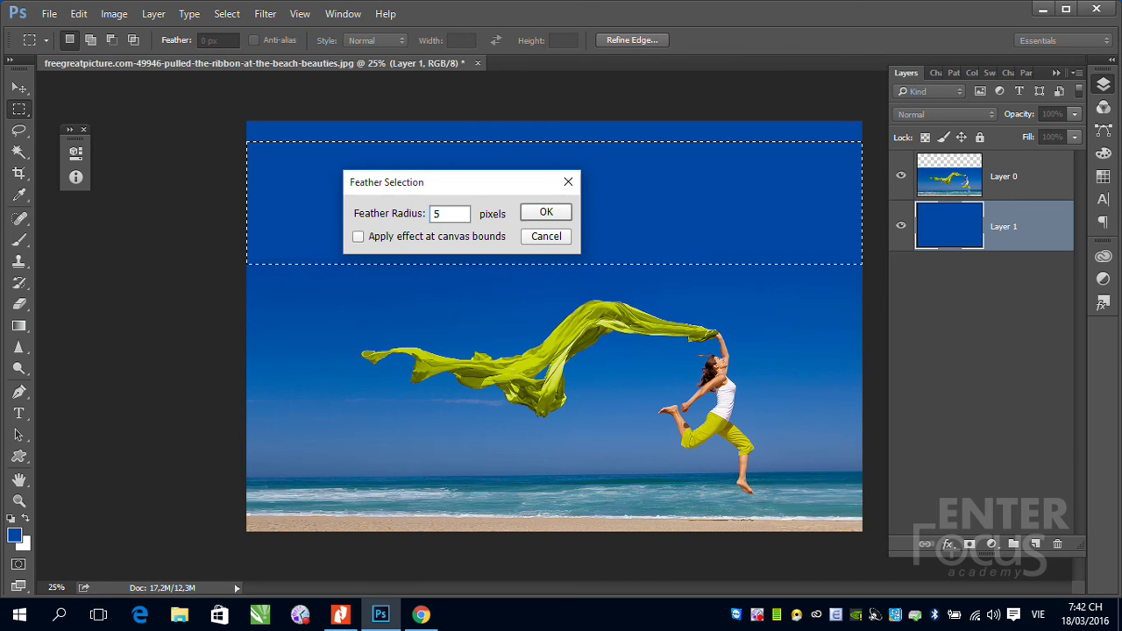
text(0)
key(Return)
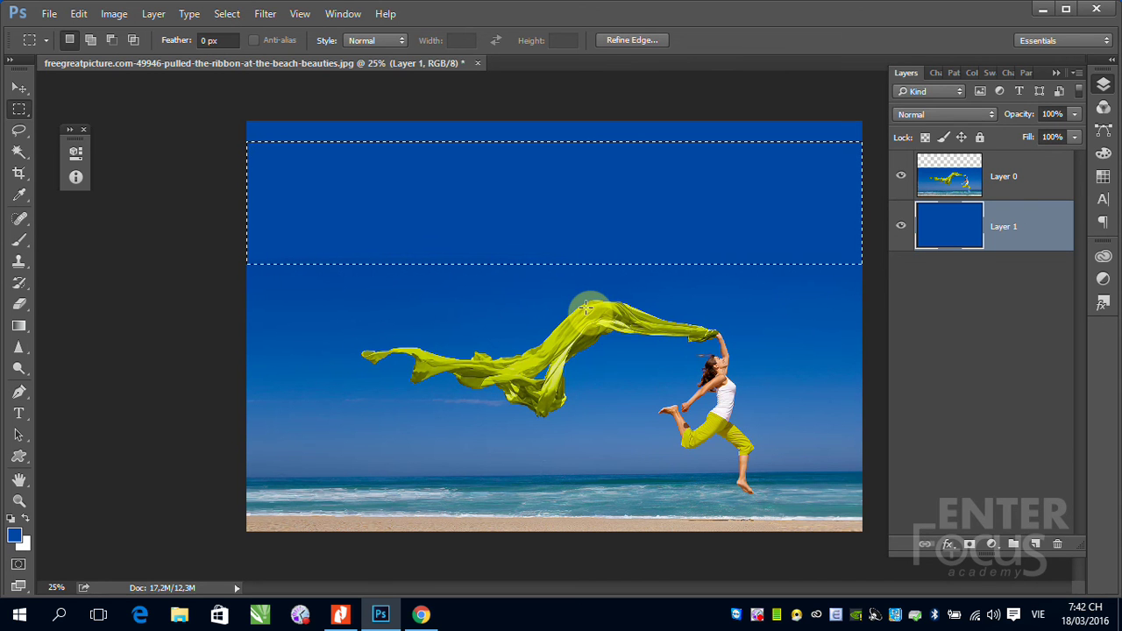
click(962, 182)
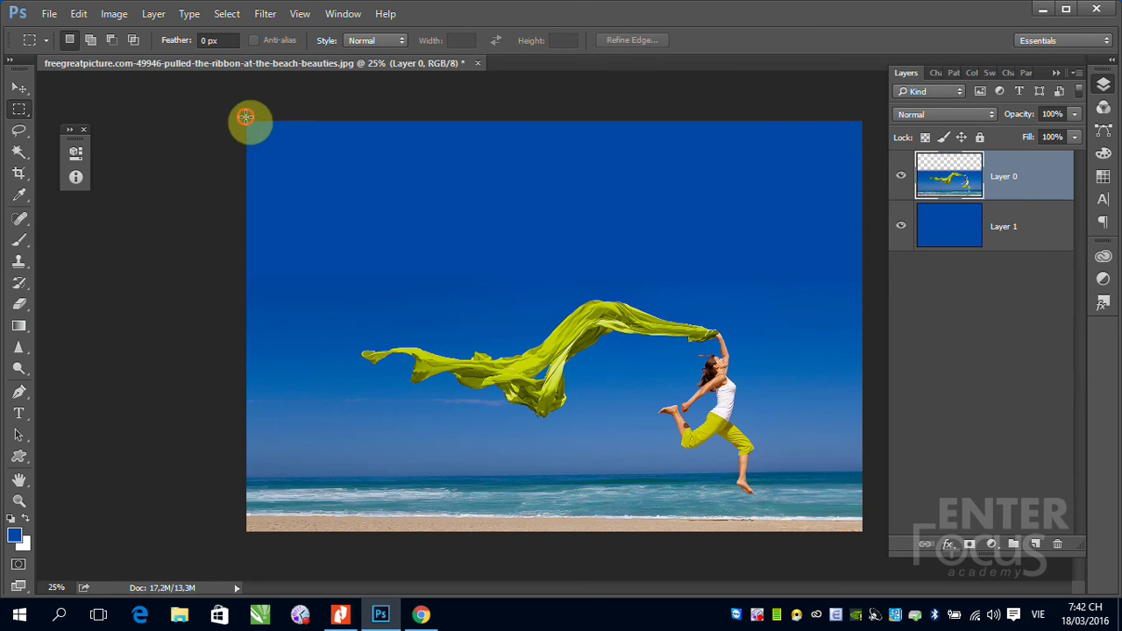
Select the photo's top area down into the sky with a 100 px feather.
drag(249, 122, 982, 289)
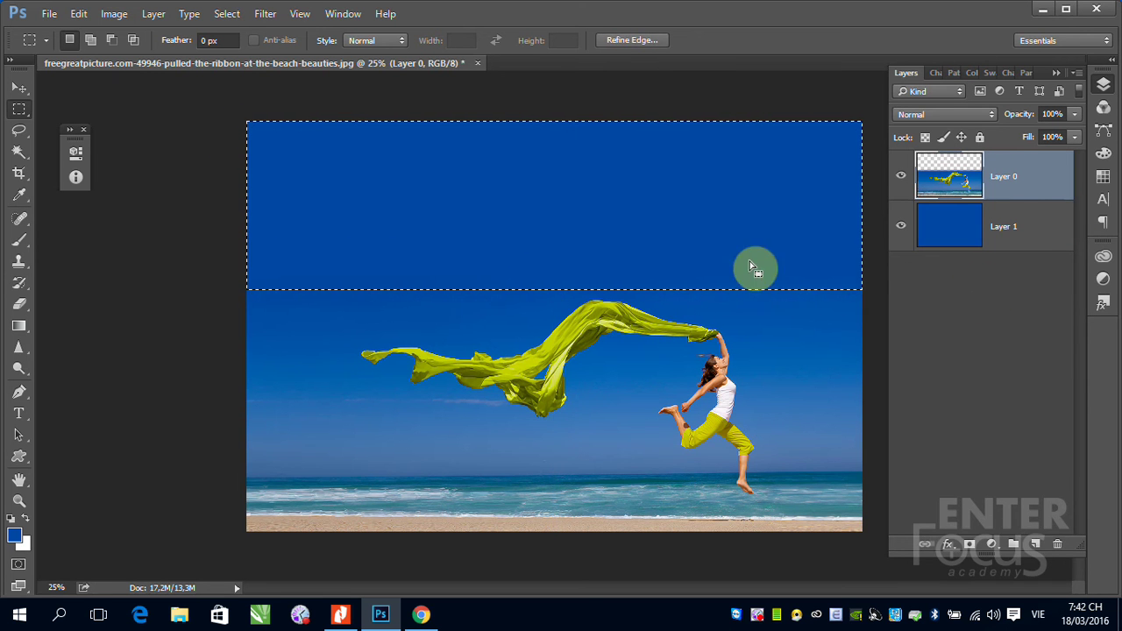
click(230, 15)
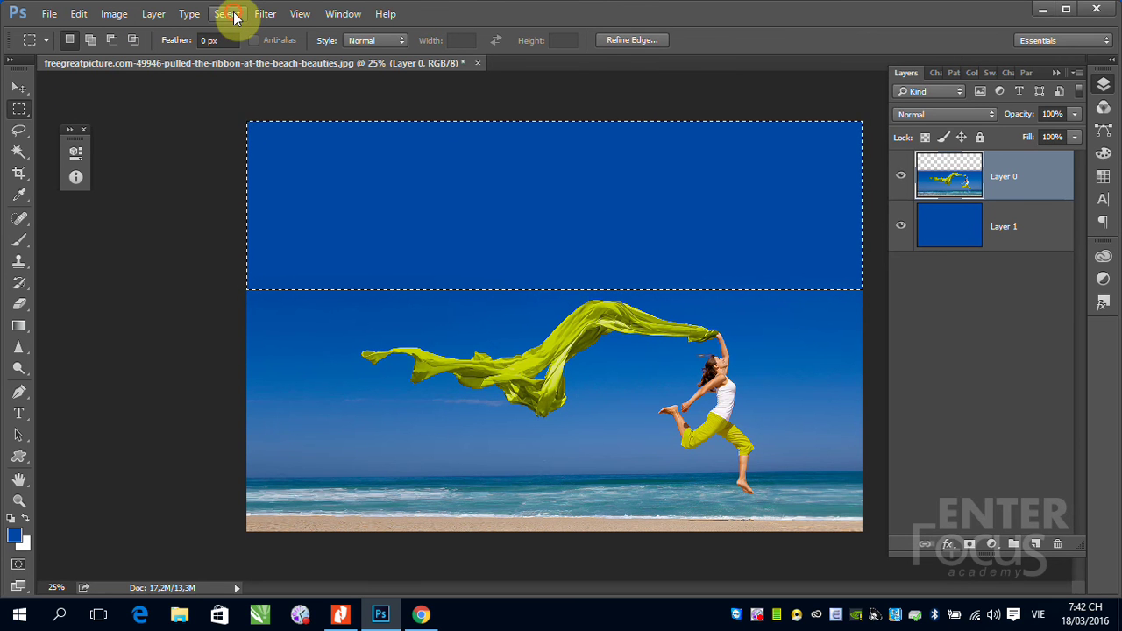
click(274, 226)
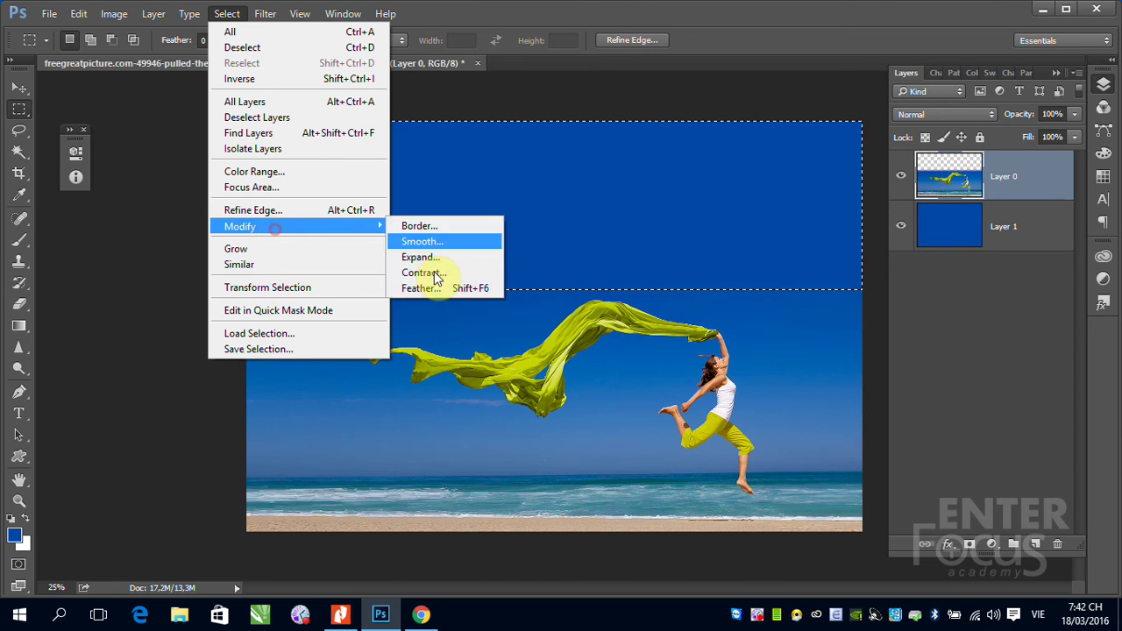
click(423, 288)
text(1)
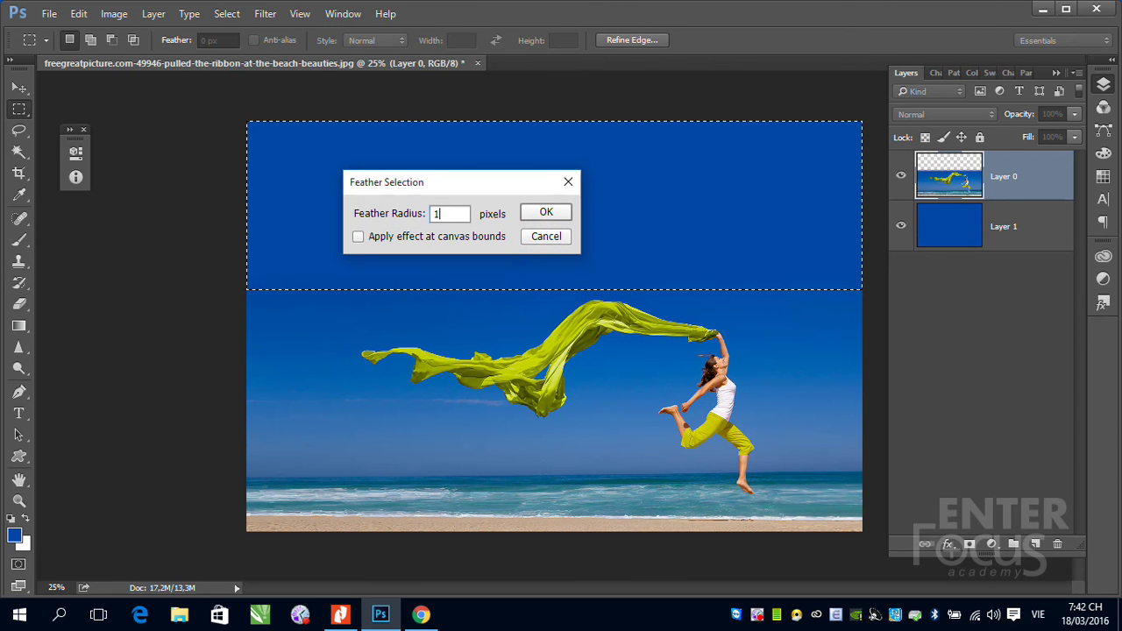
text(00)
key(Return)
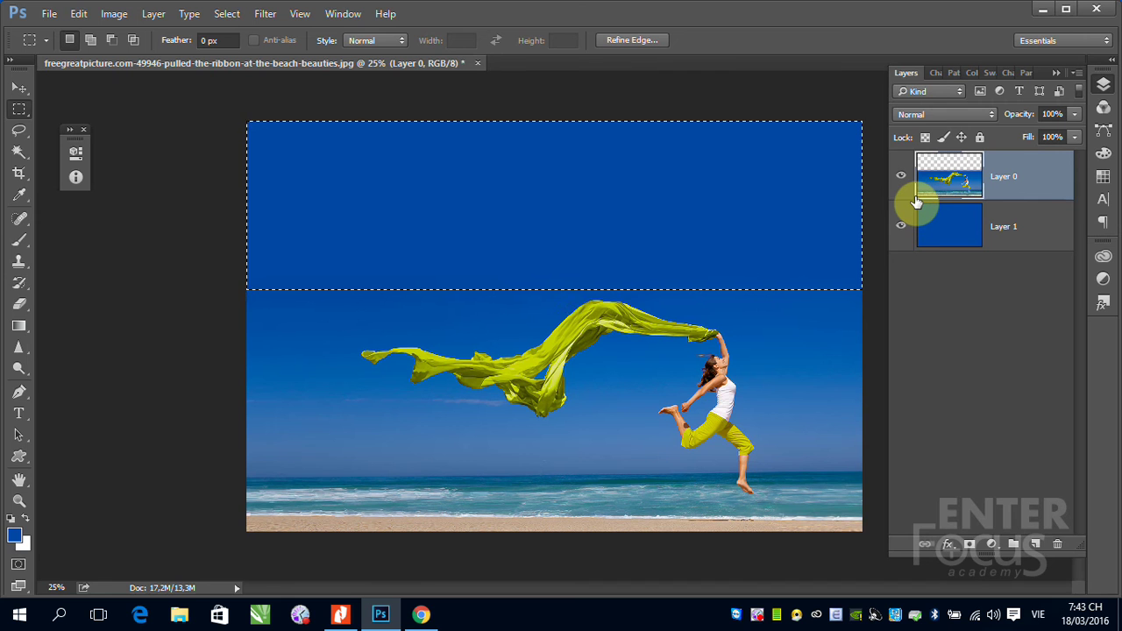
Delete the feathered top of Layer 0, step back the extra deletions, and deselect.
key(Delete)
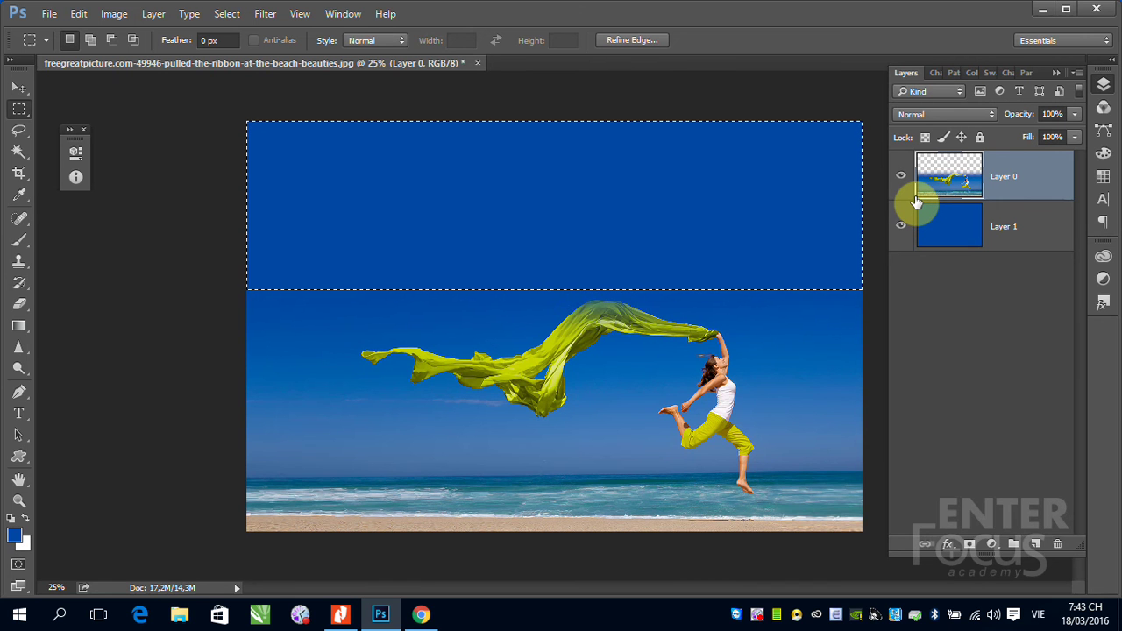
key(ctrl+alt+z)
key(ctrl+alt+z)
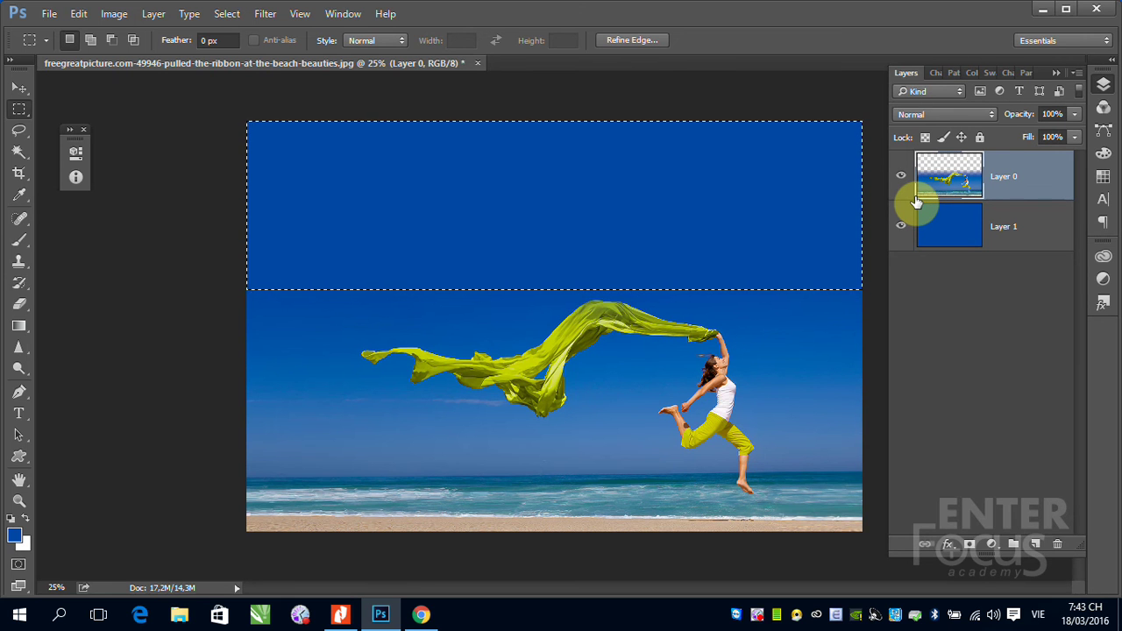
key(ctrl+d)
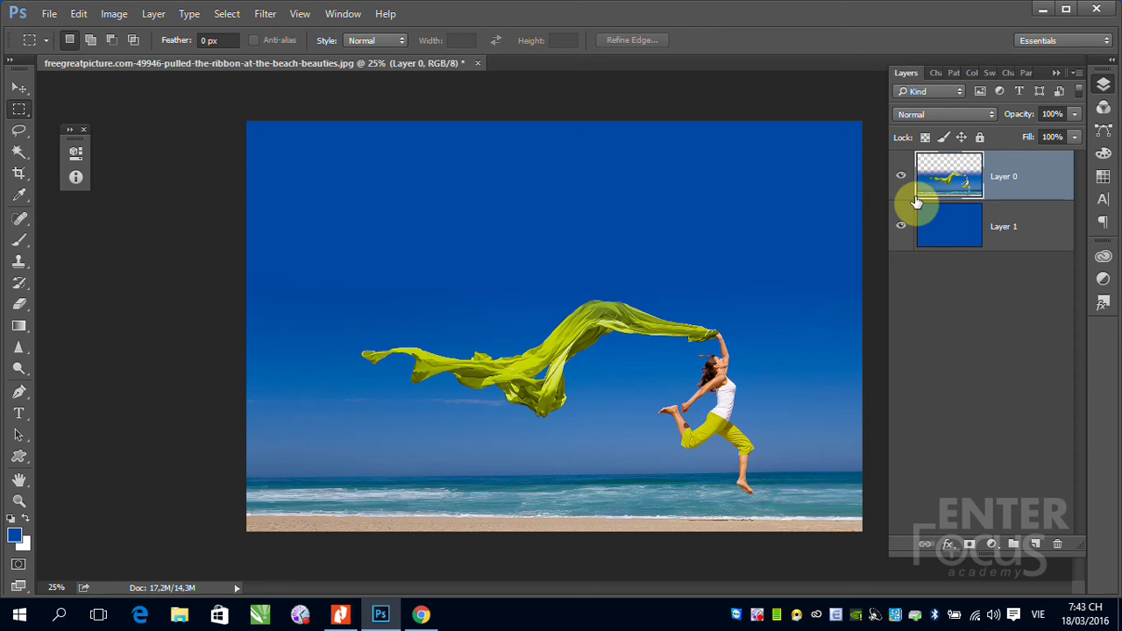
Open the Lake(16bit).tif mountain-lake photo as a new document.
click(48, 13)
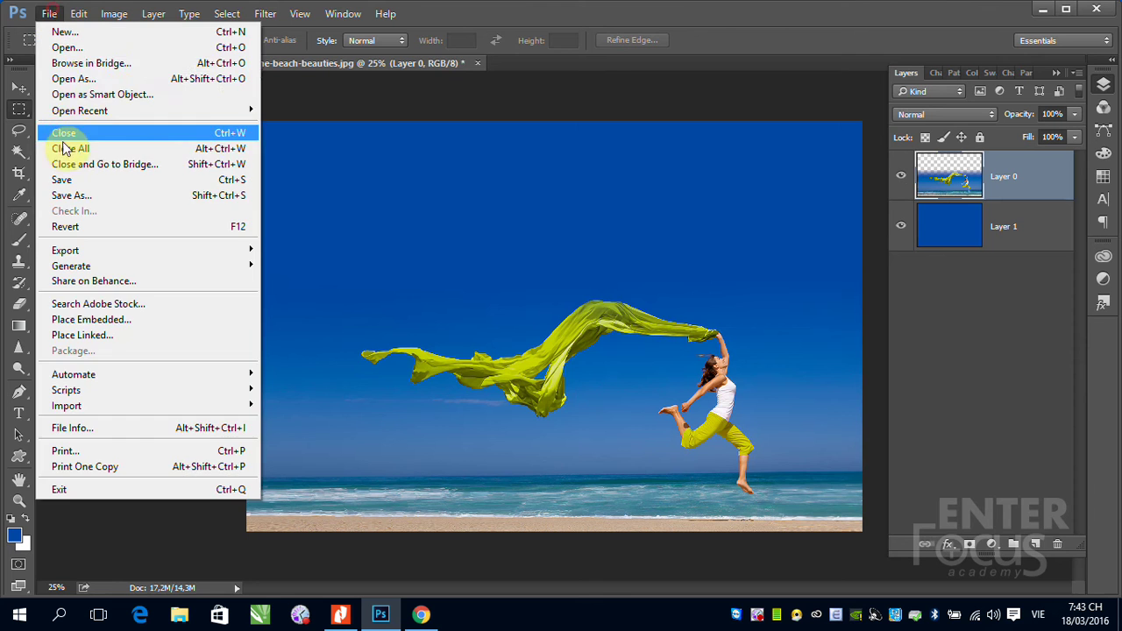
click(67, 47)
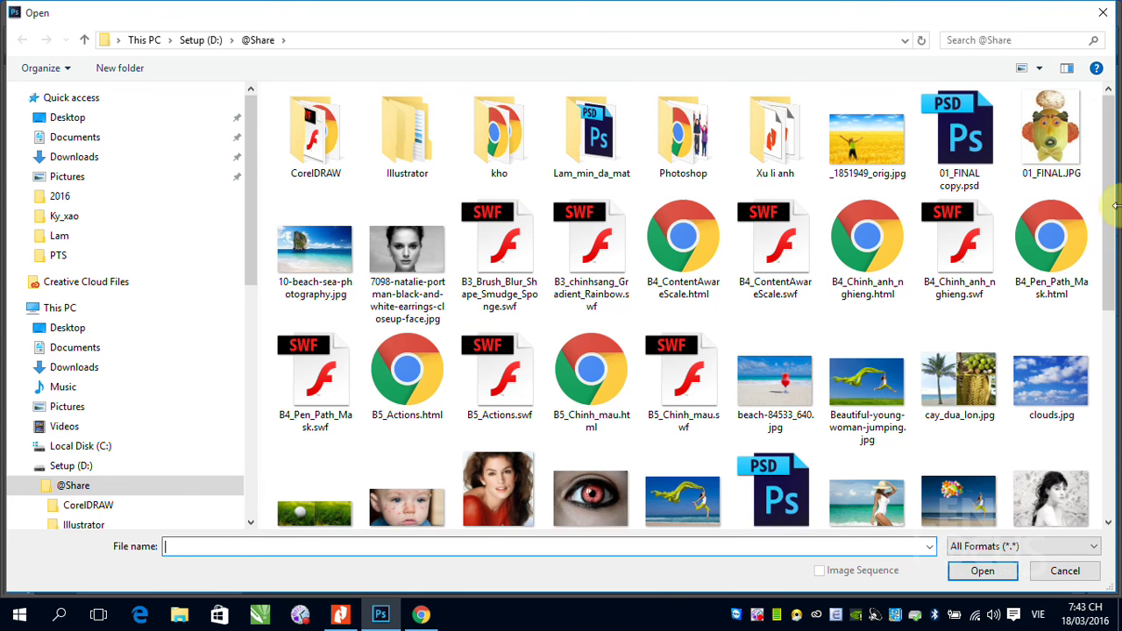
drag(1114, 213, 1115, 335)
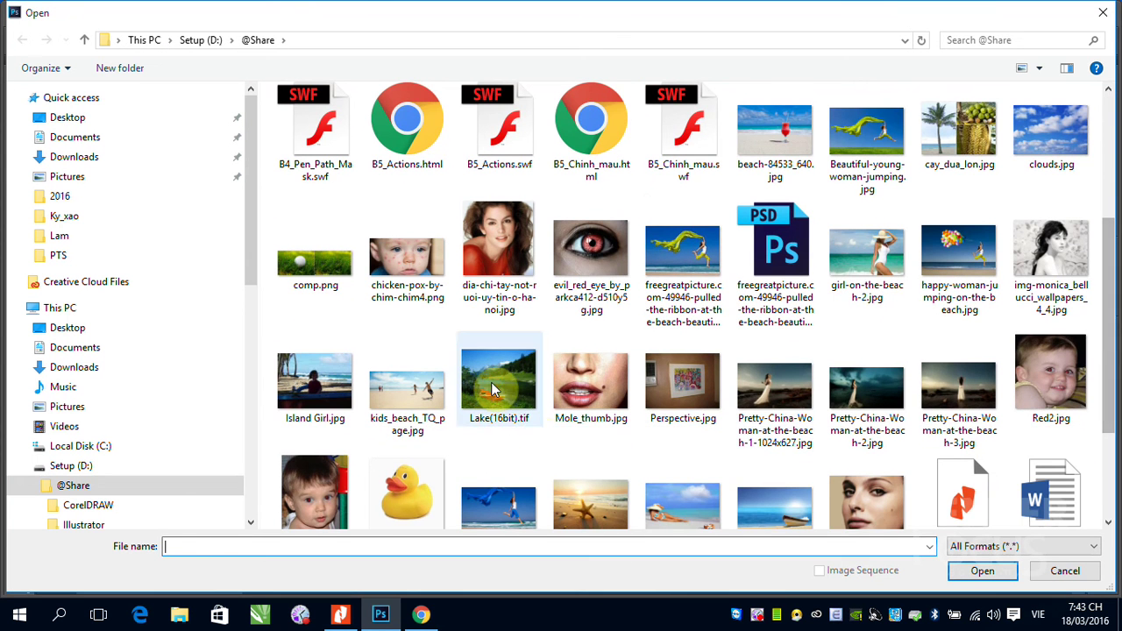
click(499, 383)
click(982, 570)
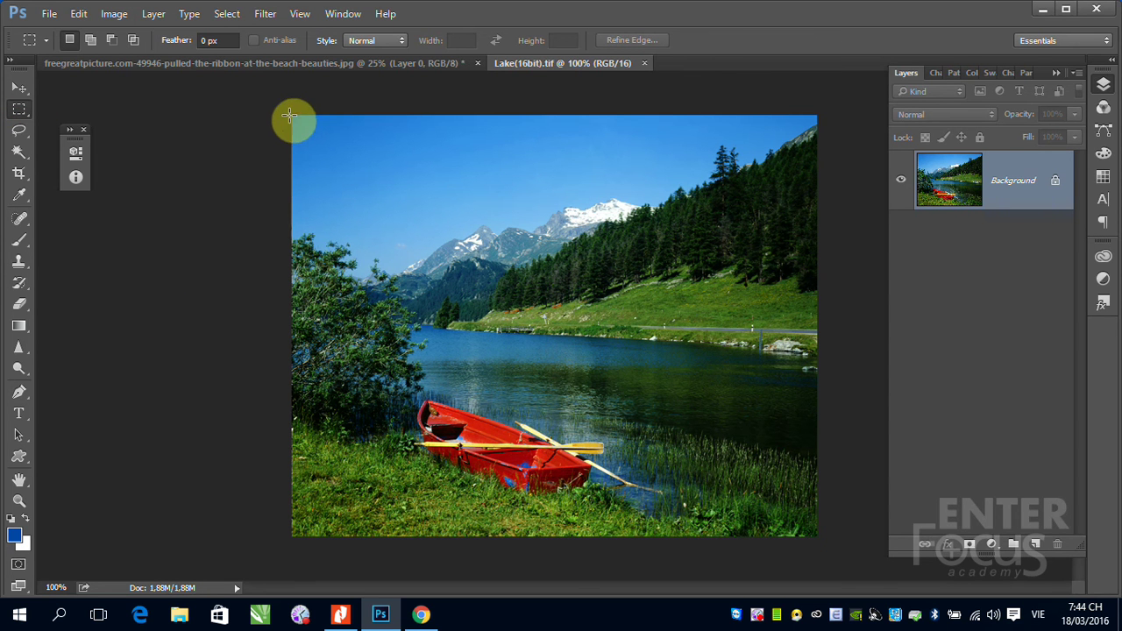
Try a marquee on the lake photo, reset default colours, switch to Move, and deselect.
drag(294, 114, 628, 534)
mouse_move(521, 321)
mouse_down()
mouse_move(579, 326)
mouse_move(567, 318)
mouse_up()
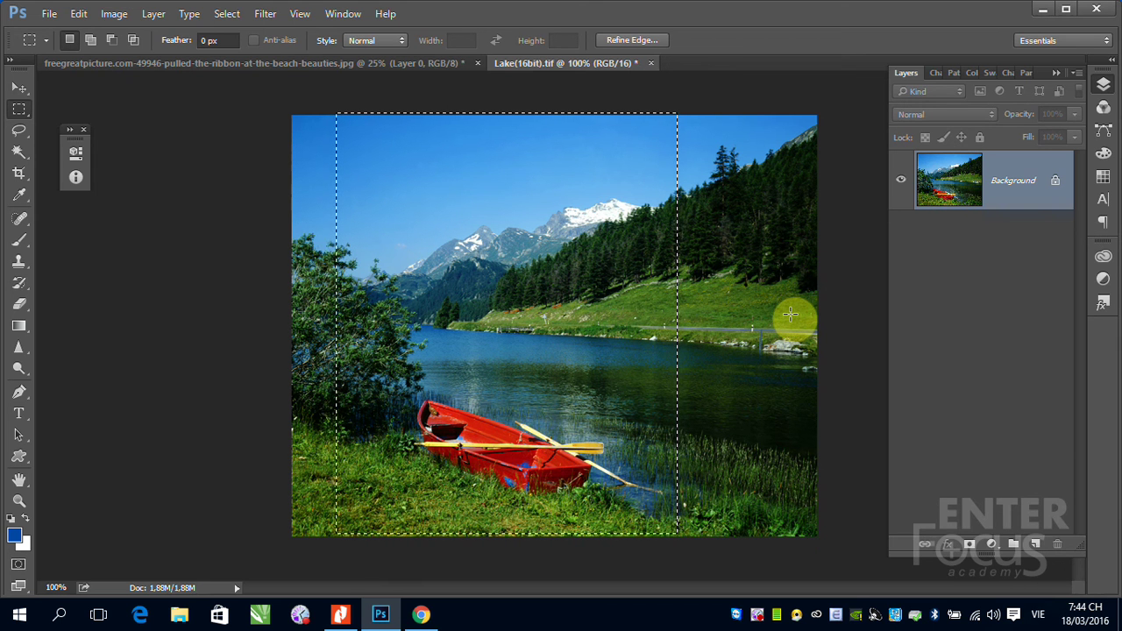
key(d)
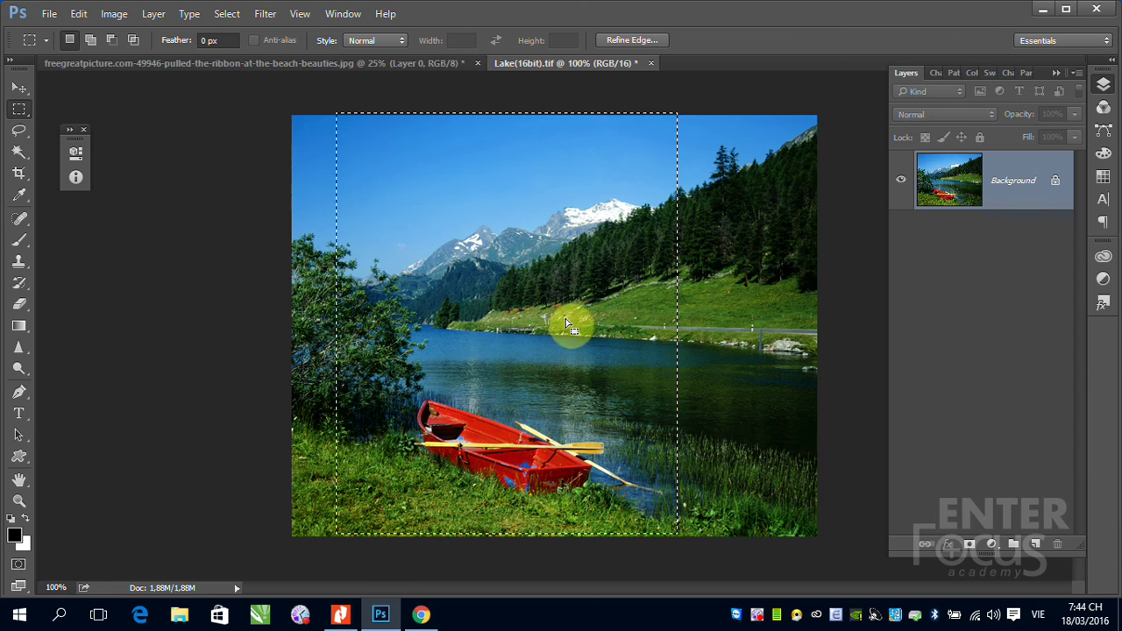
click(13, 91)
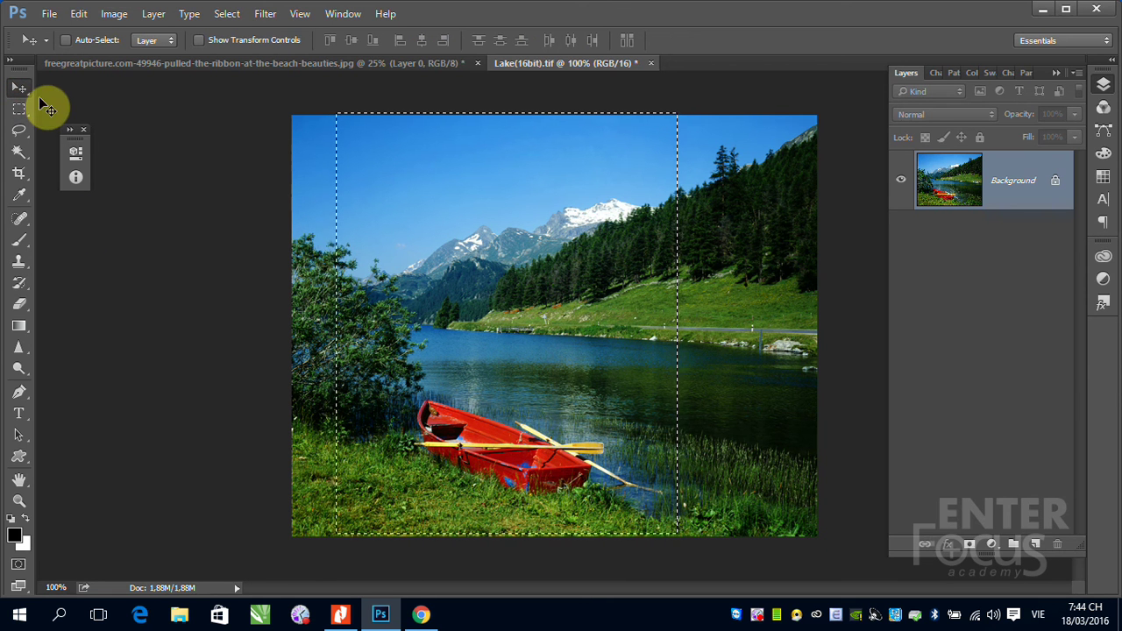
key(ctrl+d)
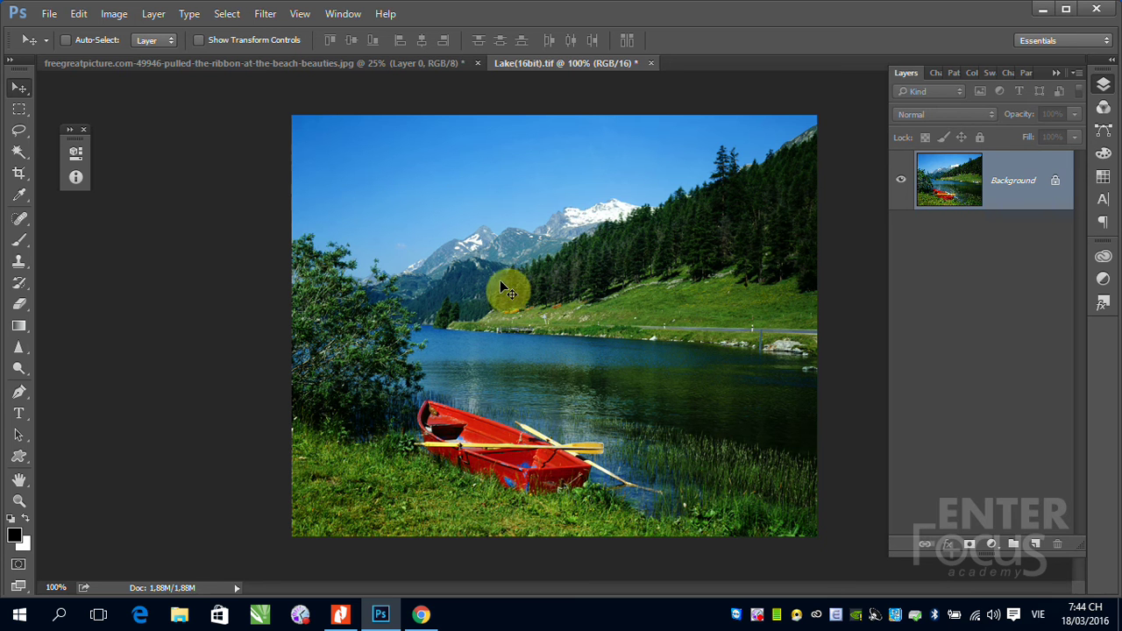
Convert the lake Background into Layer 0 and duplicate it as Layer 0 copy.
double_click(1008, 182)
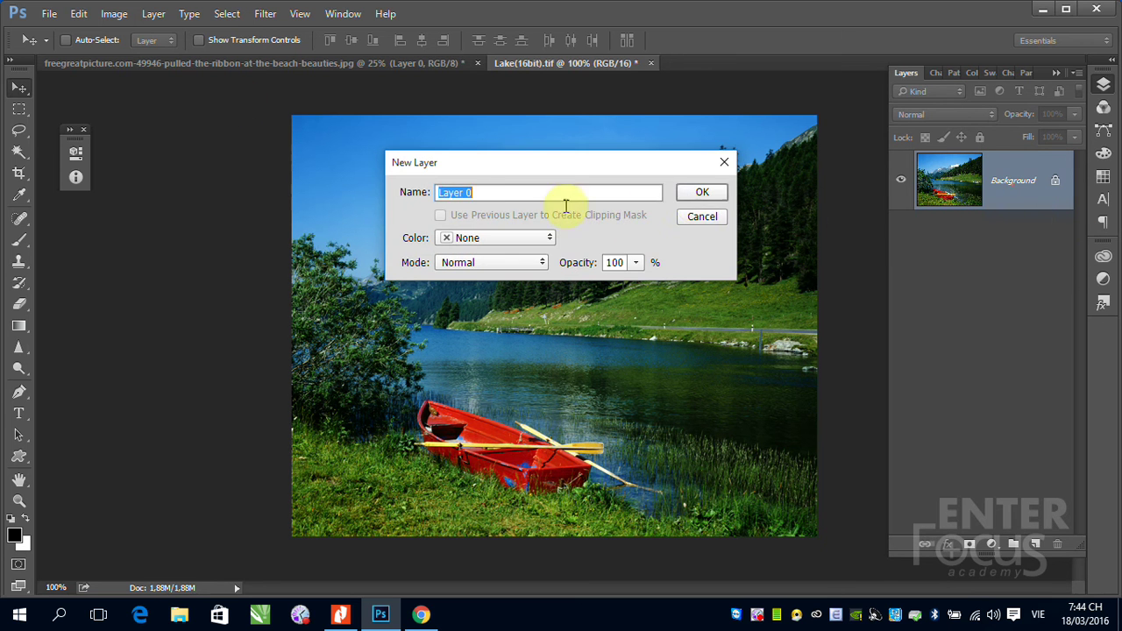
click(702, 191)
right_click(1013, 186)
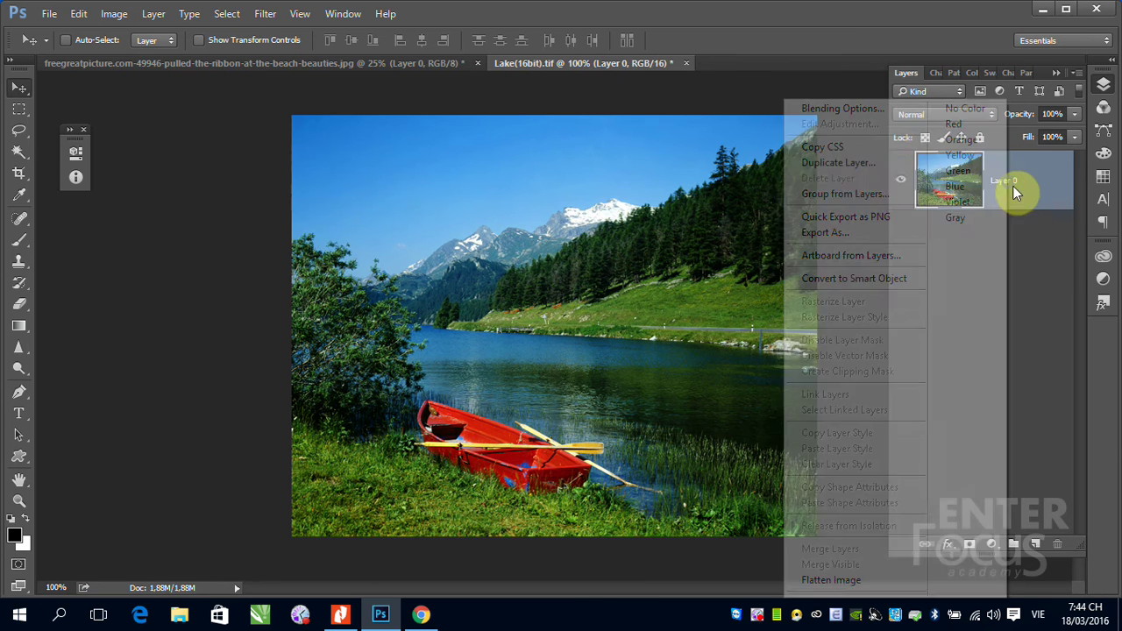
click(850, 162)
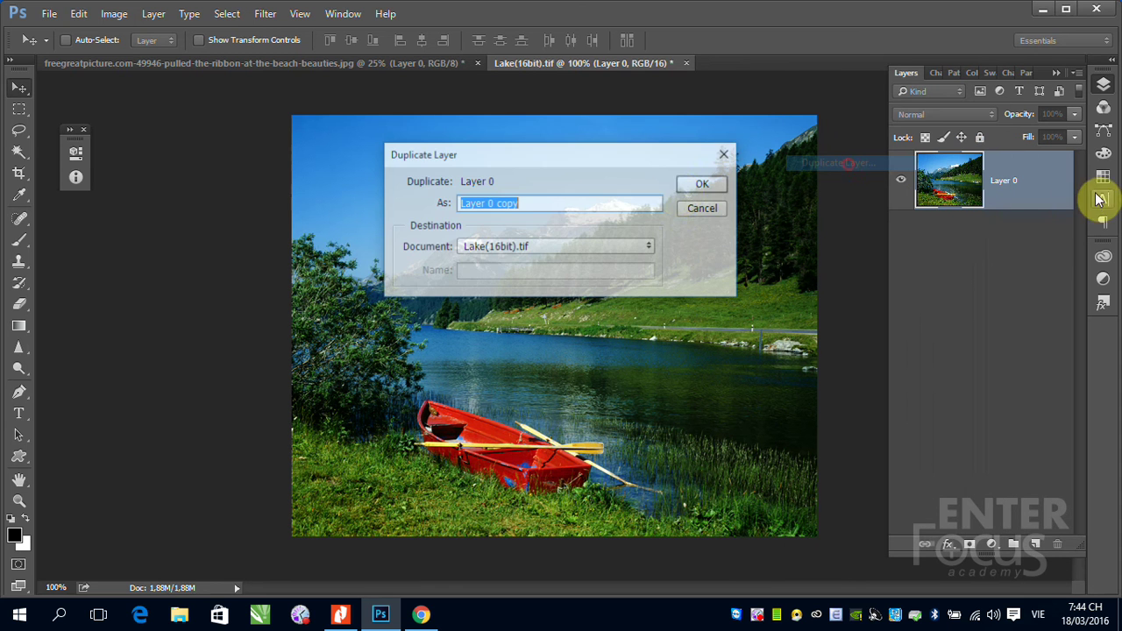
click(701, 184)
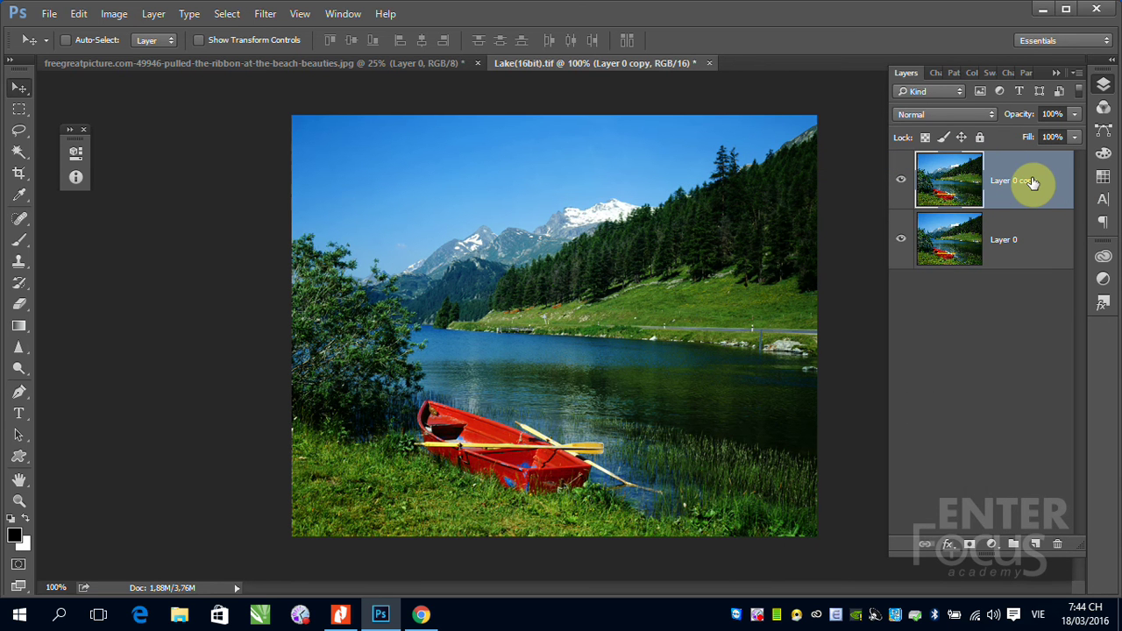
Trial-squeeze the copy to half width and shift it, then undo both to keep it aligned.
click(66, 39)
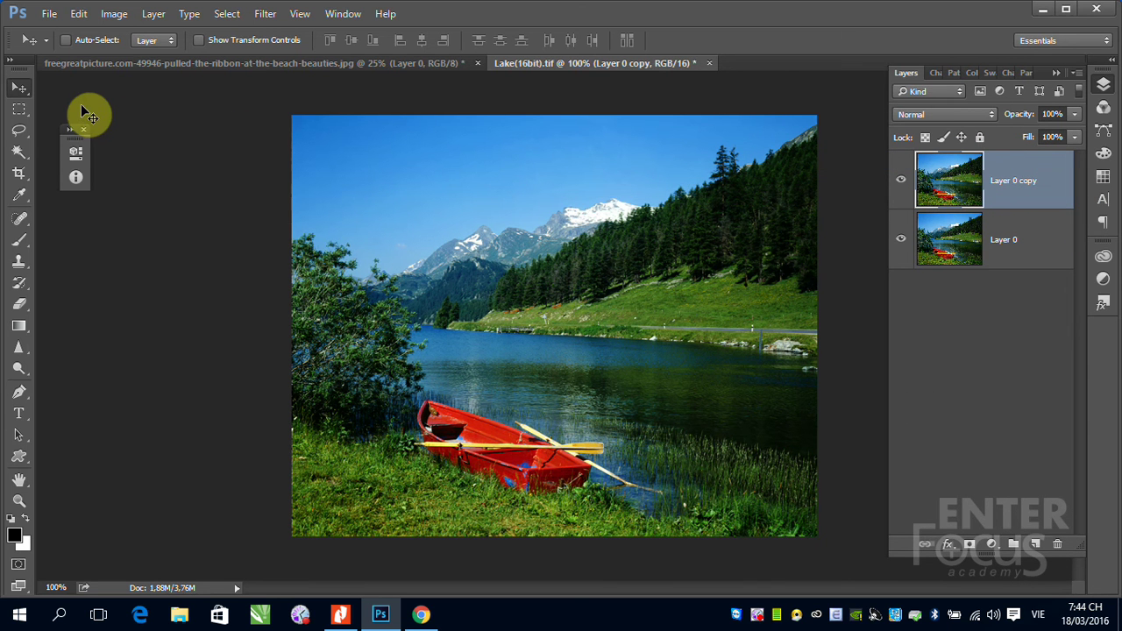
key(ctrl+t)
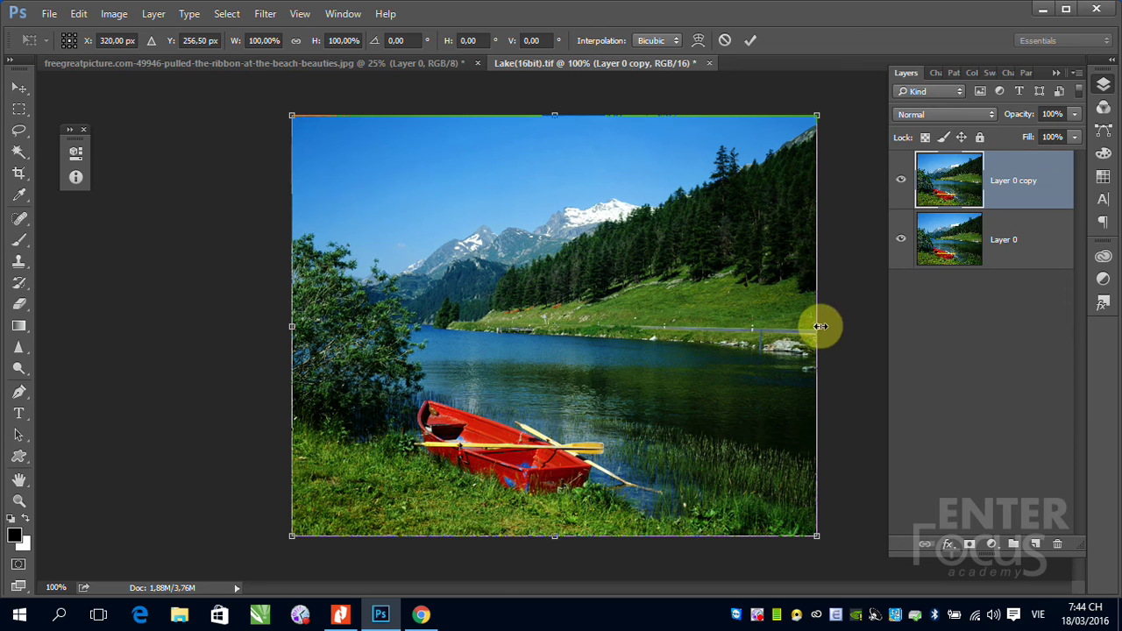
drag(817, 326, 573, 333)
key(Return)
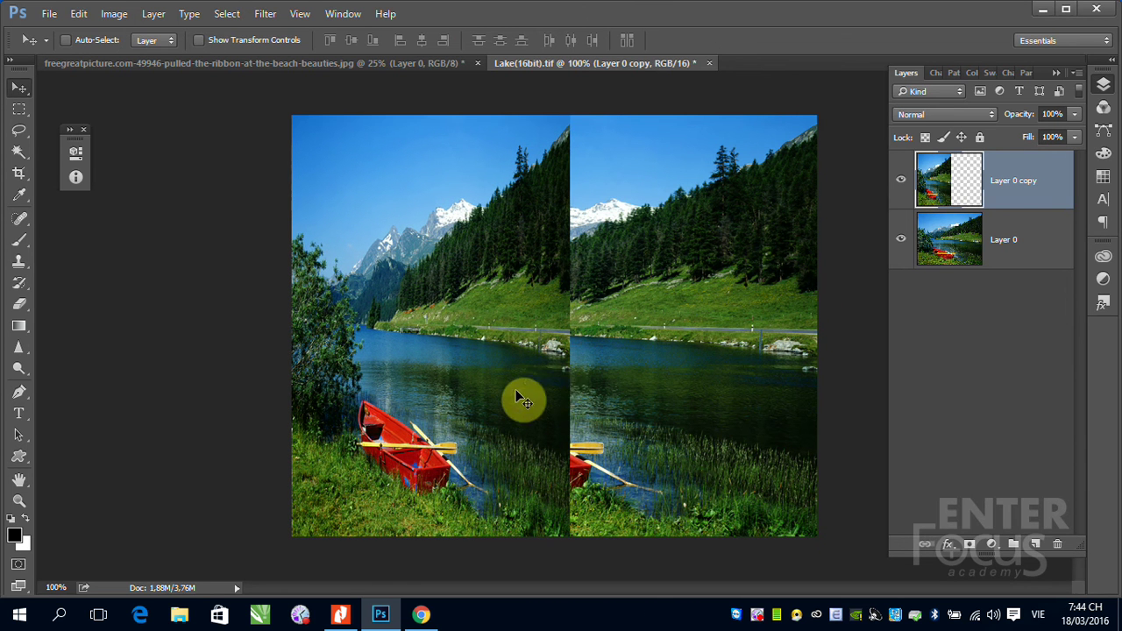
drag(520, 391, 737, 362)
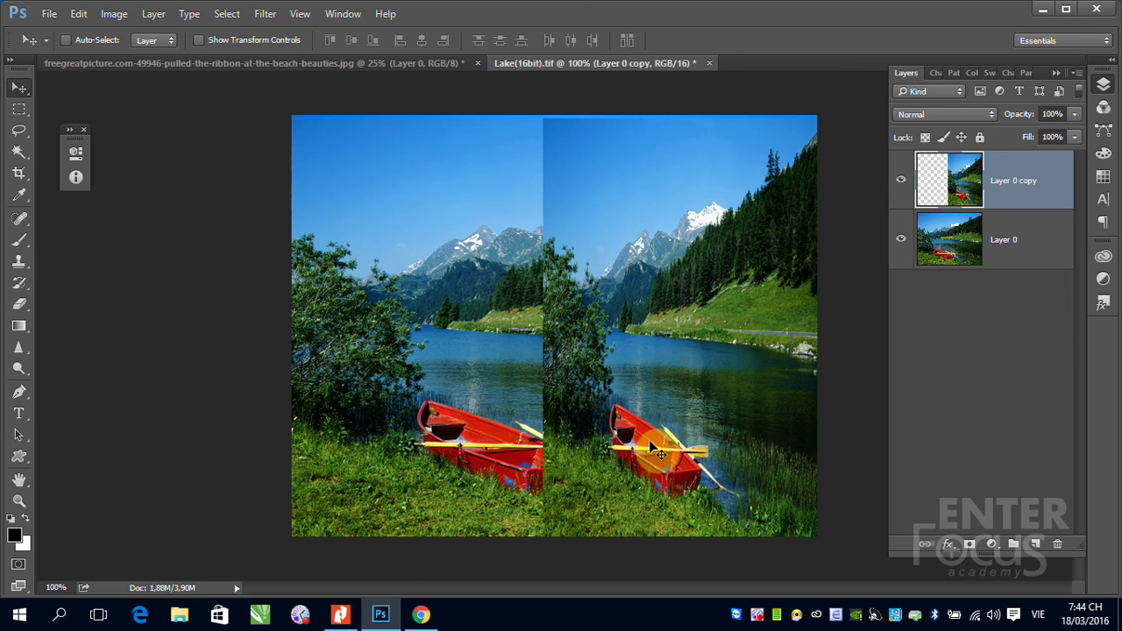
key(ctrl+z)
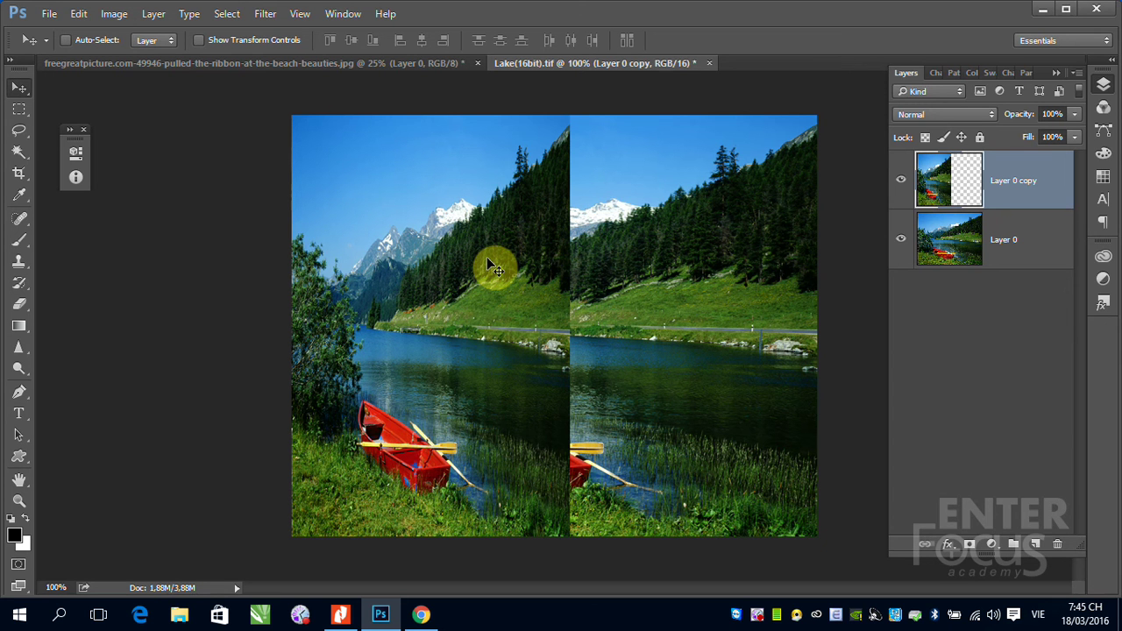
key(ctrl+z)
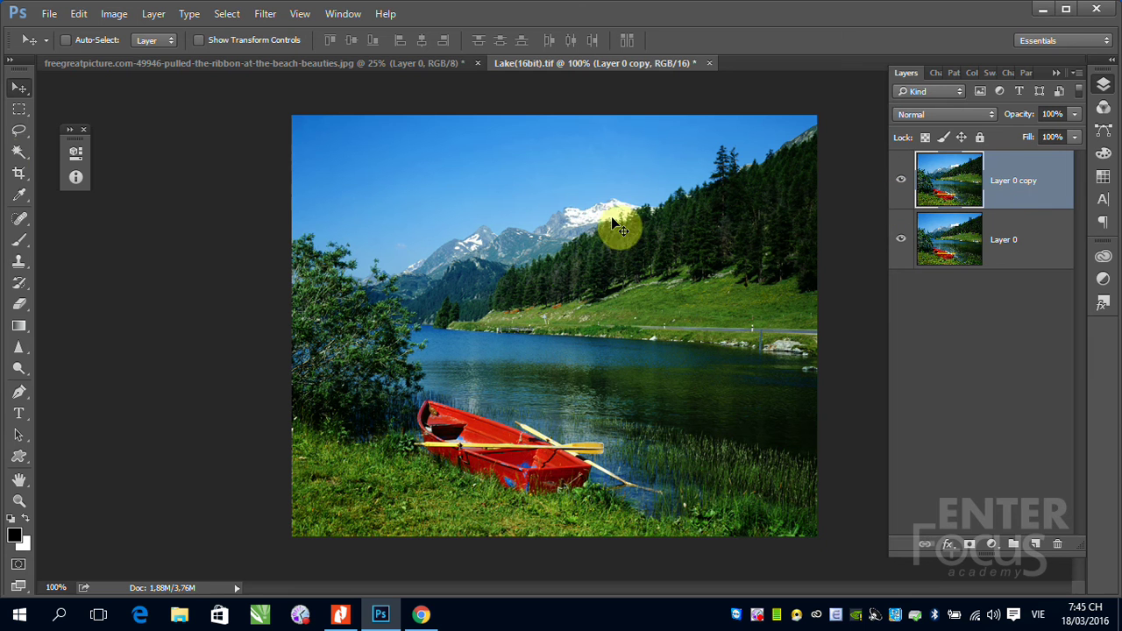
Lasso the red boat, save the selection as a new channel, and deselect.
click(19, 129)
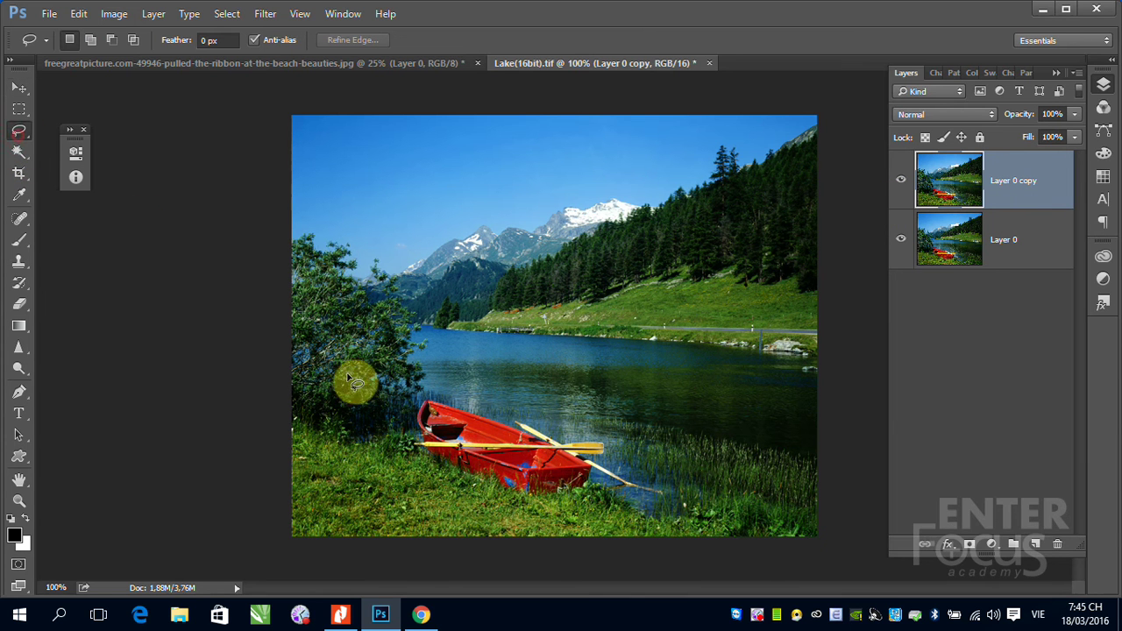
mouse_move(410, 436)
mouse_down()
mouse_move(494, 411)
mouse_move(676, 484)
mouse_move(408, 445)
mouse_up()
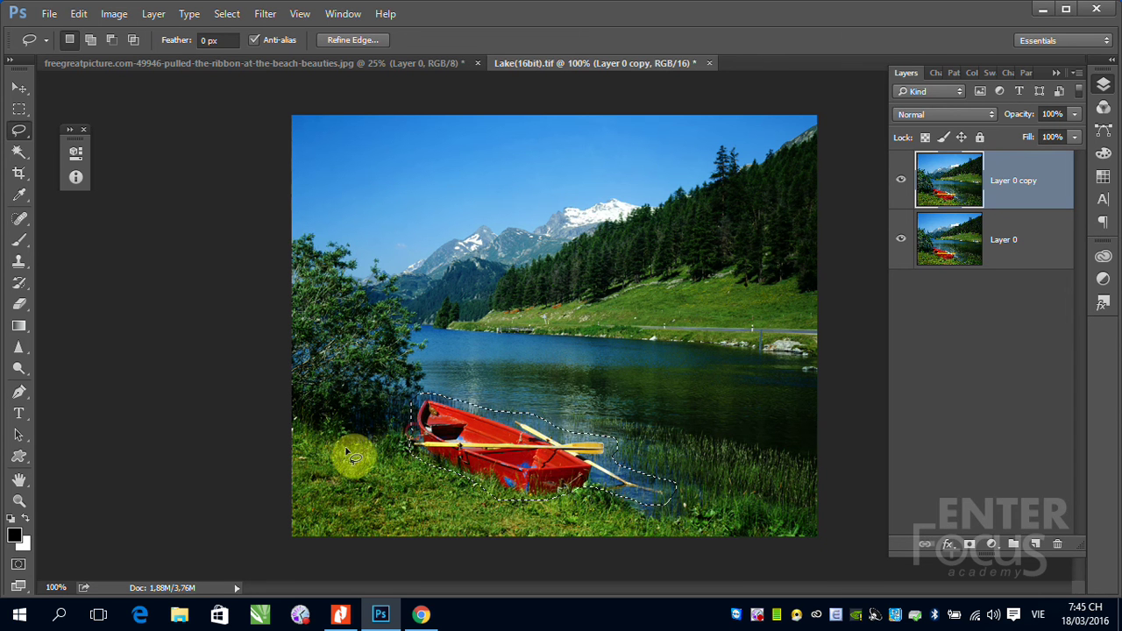
click(226, 13)
click(265, 350)
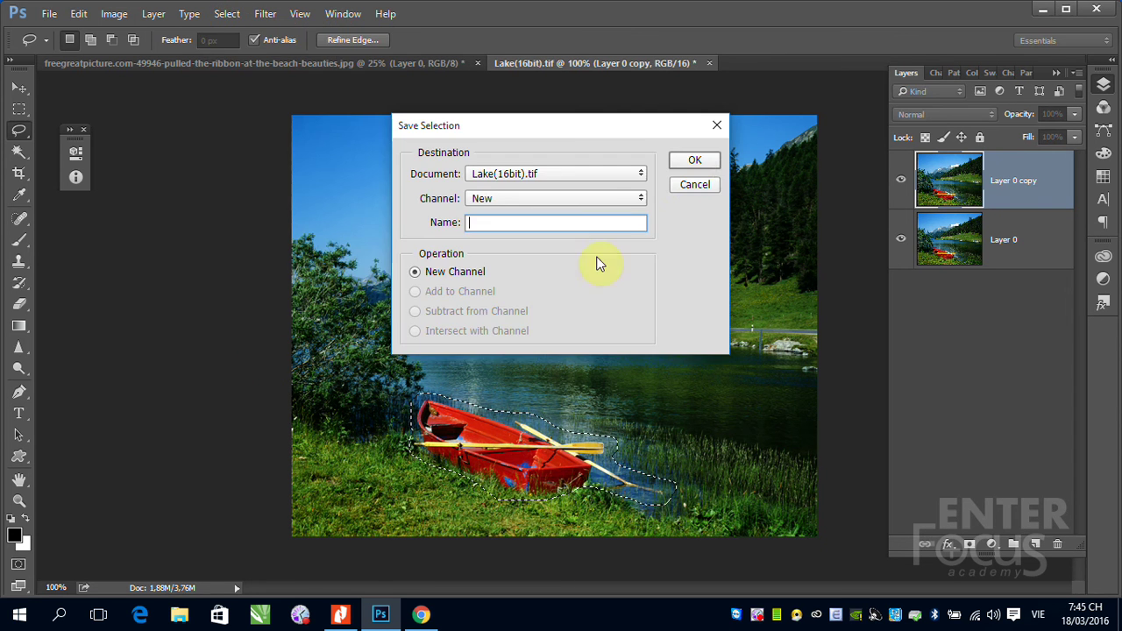
click(693, 164)
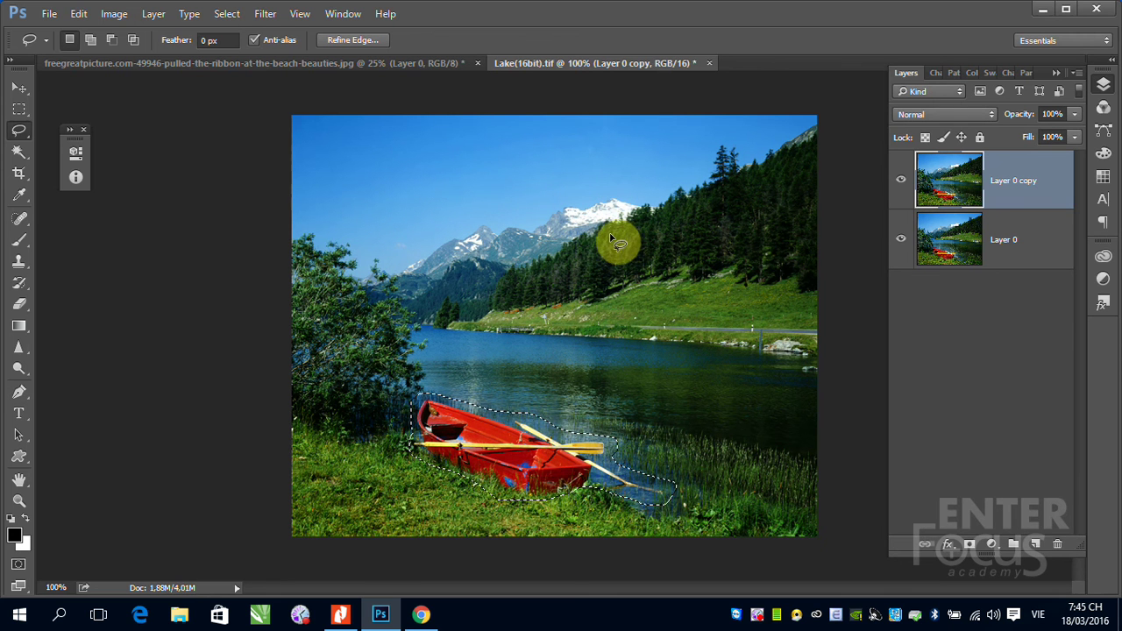
click(462, 276)
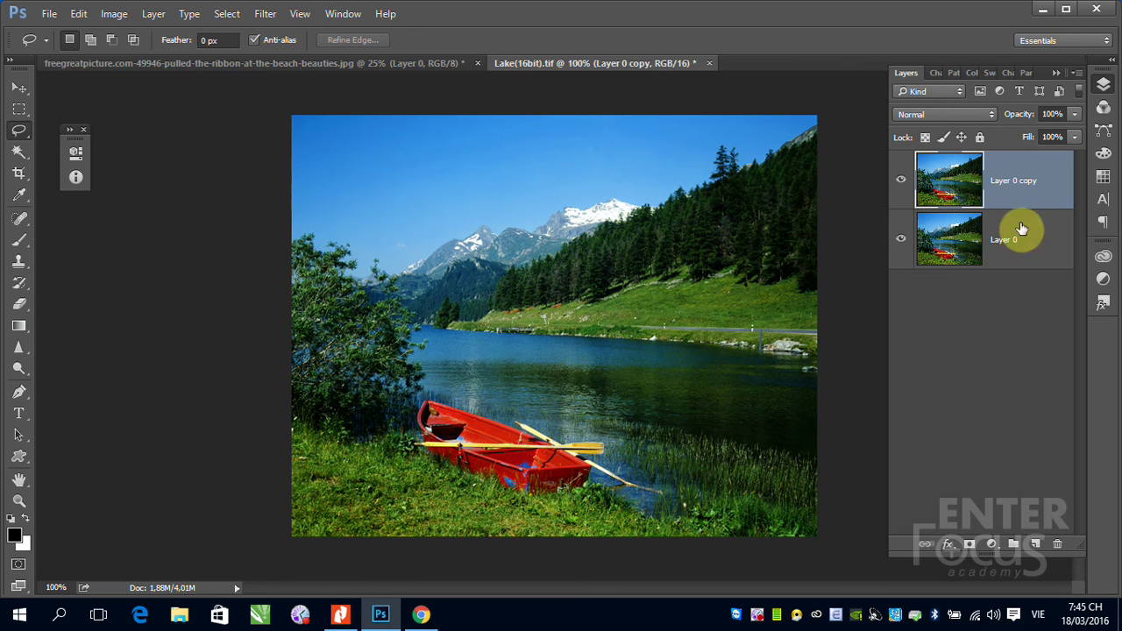
click(79, 14)
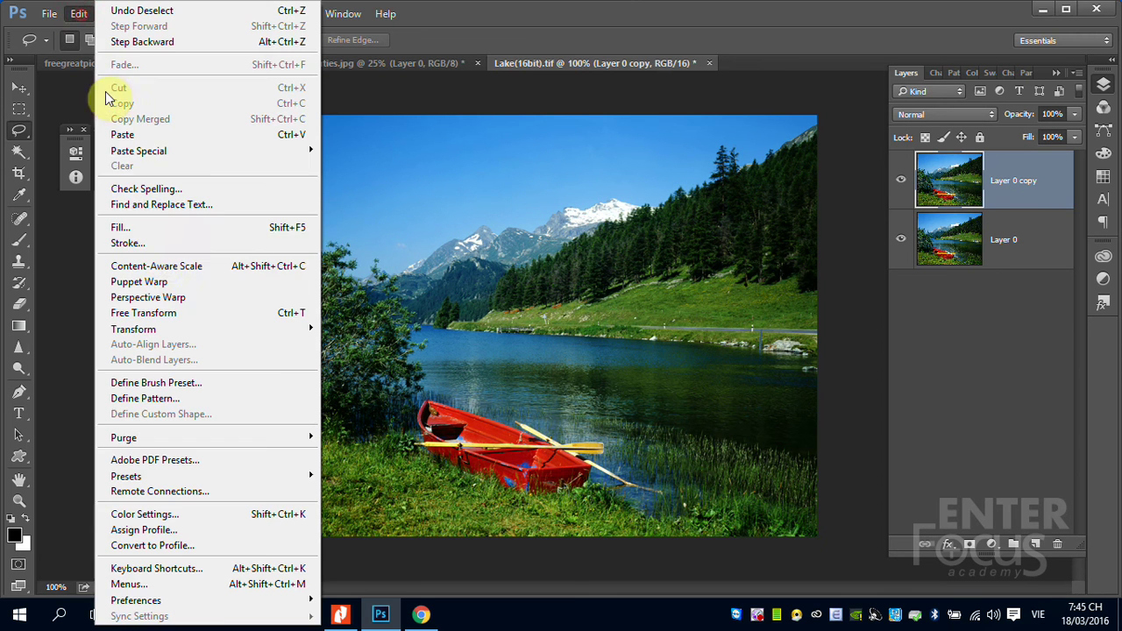
Content-Aware Scale Layer 0 copy to W 58.59%, protecting the boat with the Alpha 1 channel.
click(160, 268)
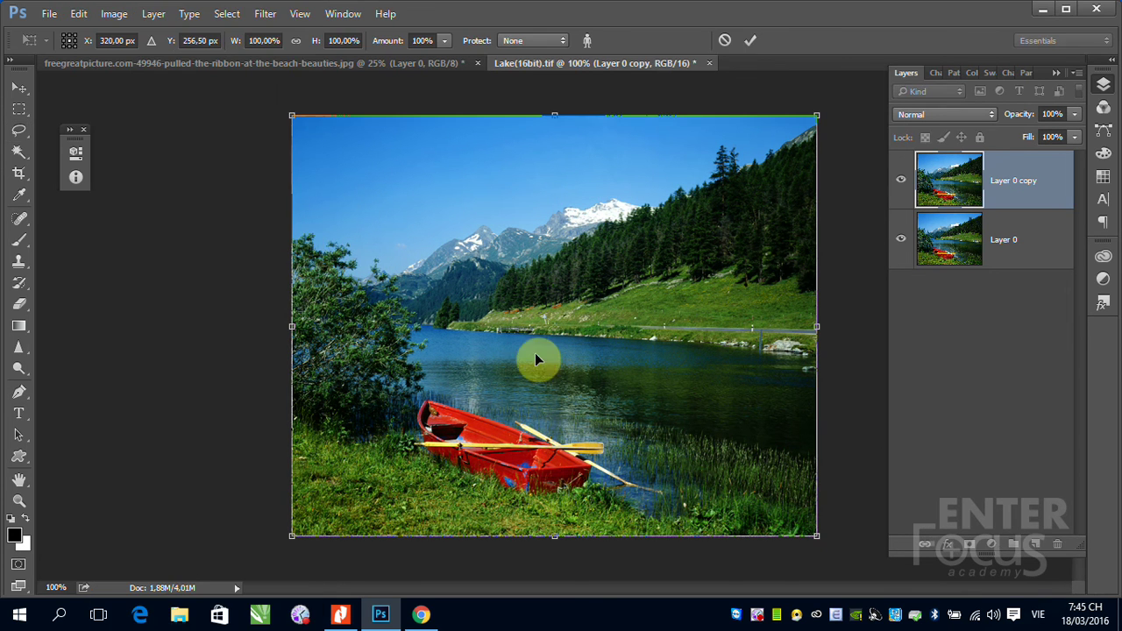
click(562, 42)
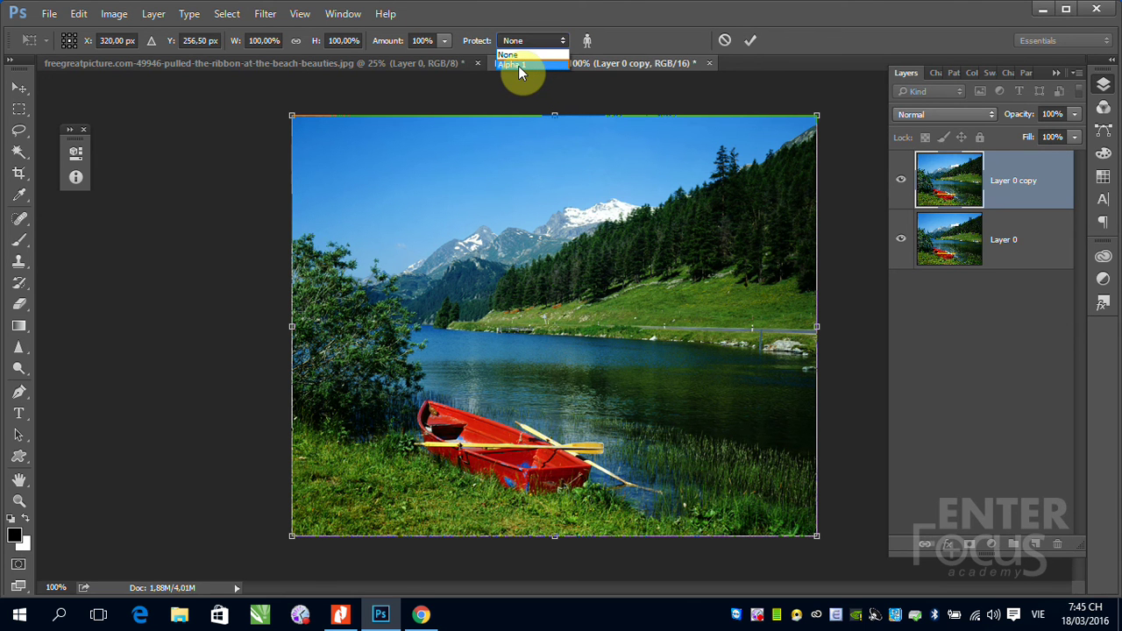
click(518, 66)
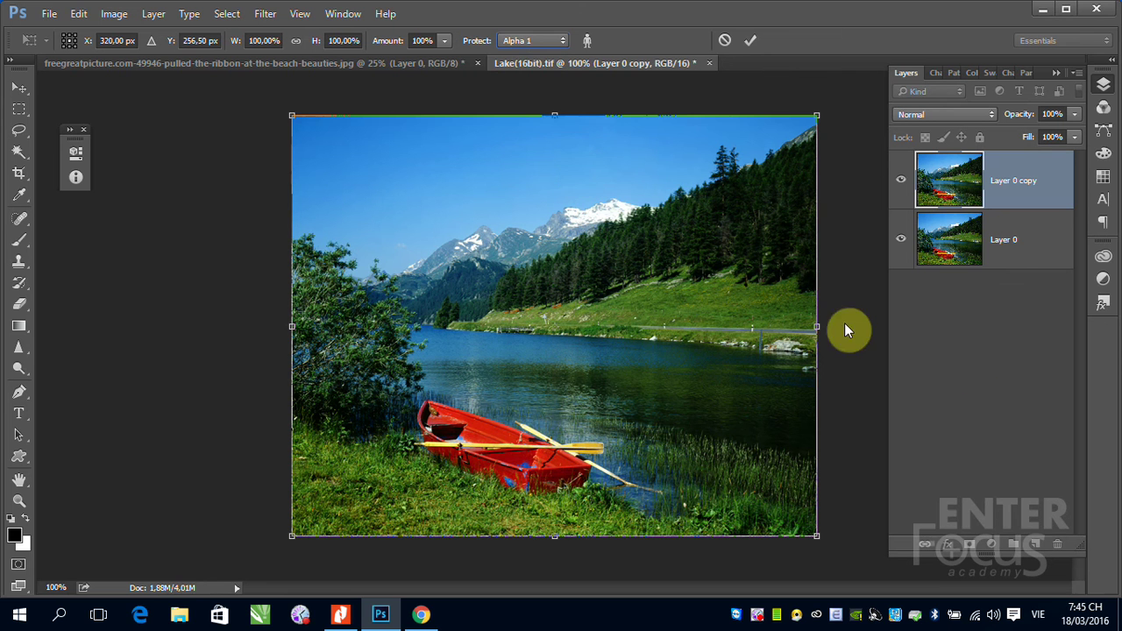
drag(816, 327, 599, 362)
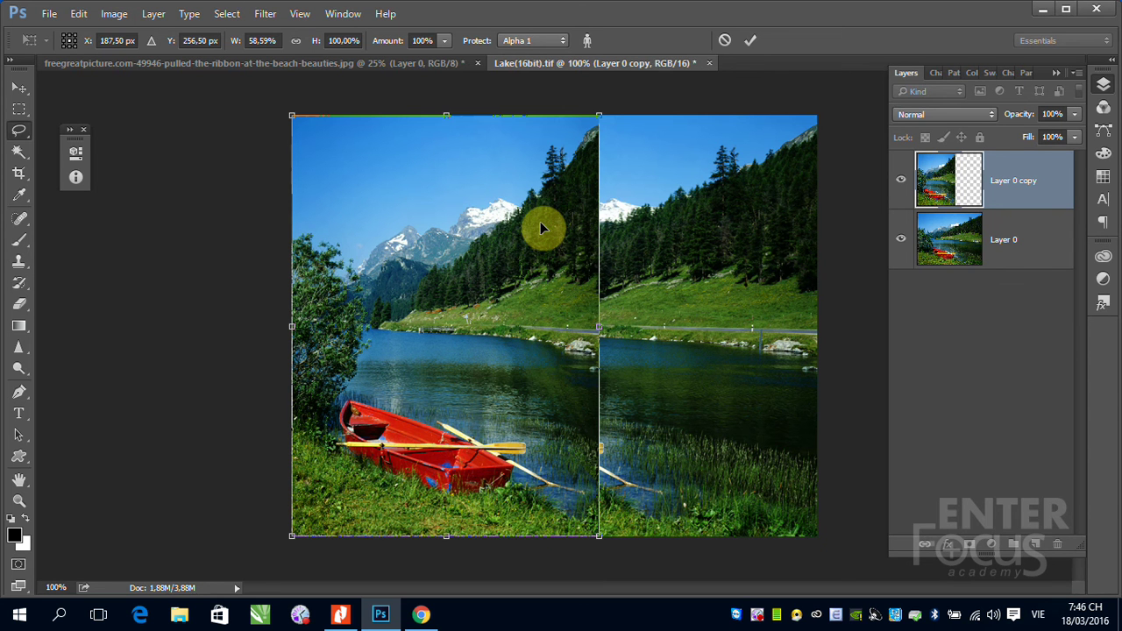
key(Return)
key(l)
mouse_move(408, 446)
mouse_down()
mouse_move(375, 439)
mouse_move(435, 472)
mouse_up()
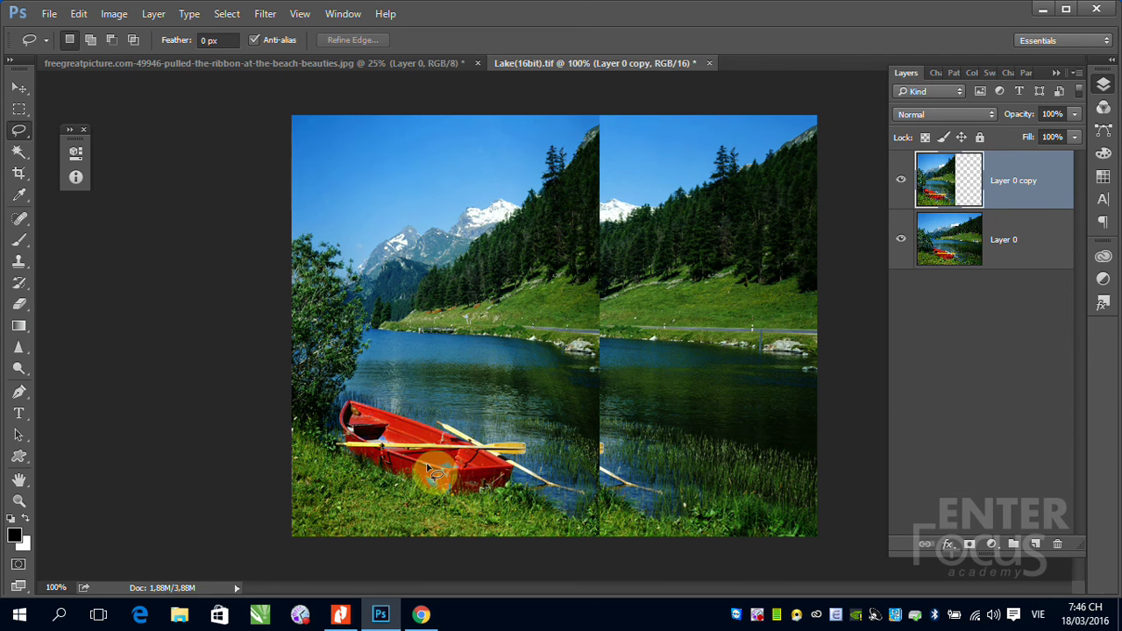
click(19, 89)
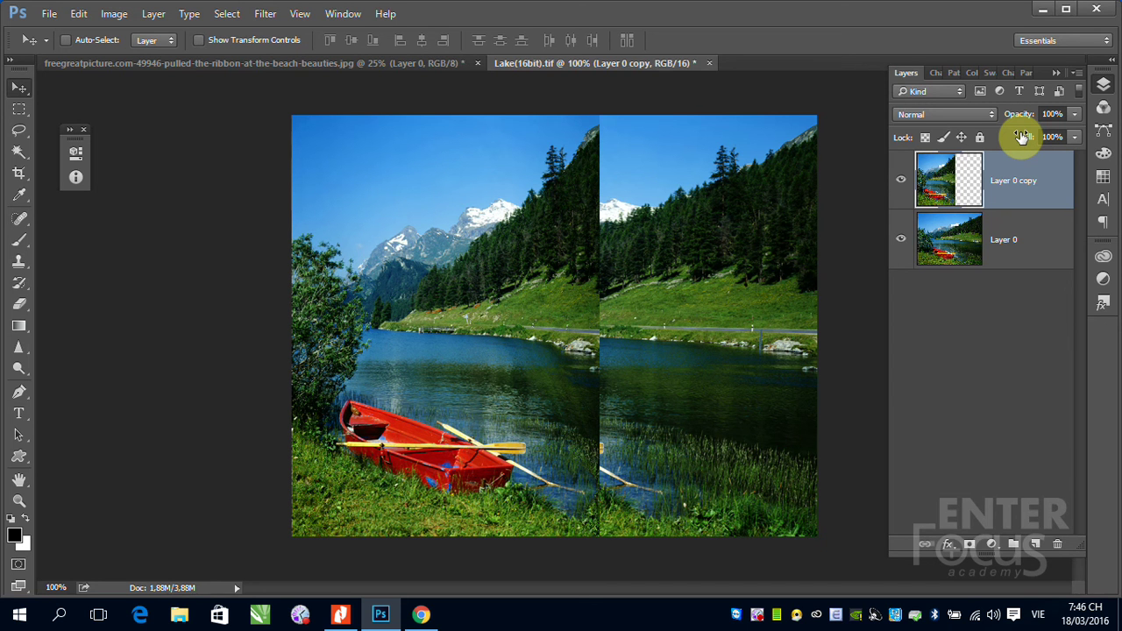
click(1075, 137)
drag(1045, 136, 1033, 135)
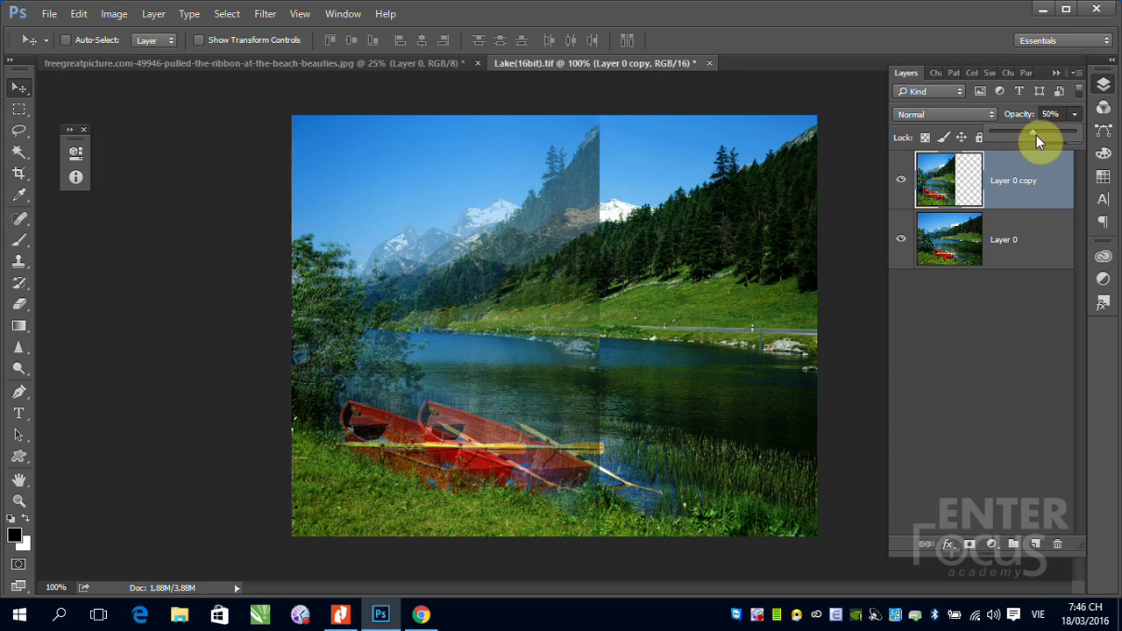
drag(1033, 133, 1076, 132)
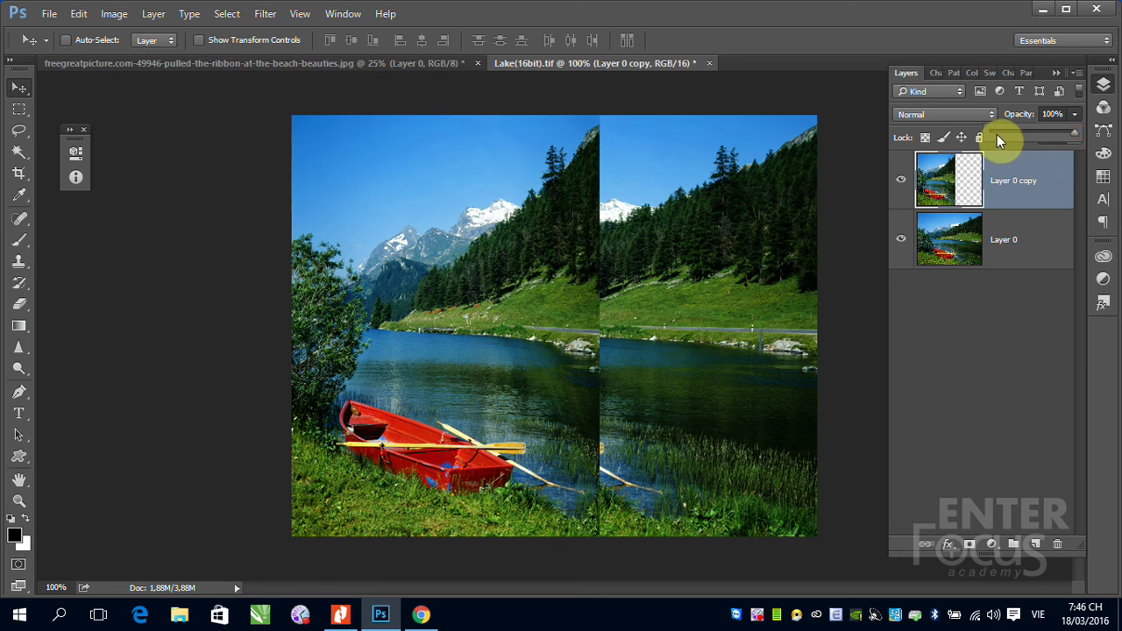
drag(1072, 132, 991, 132)
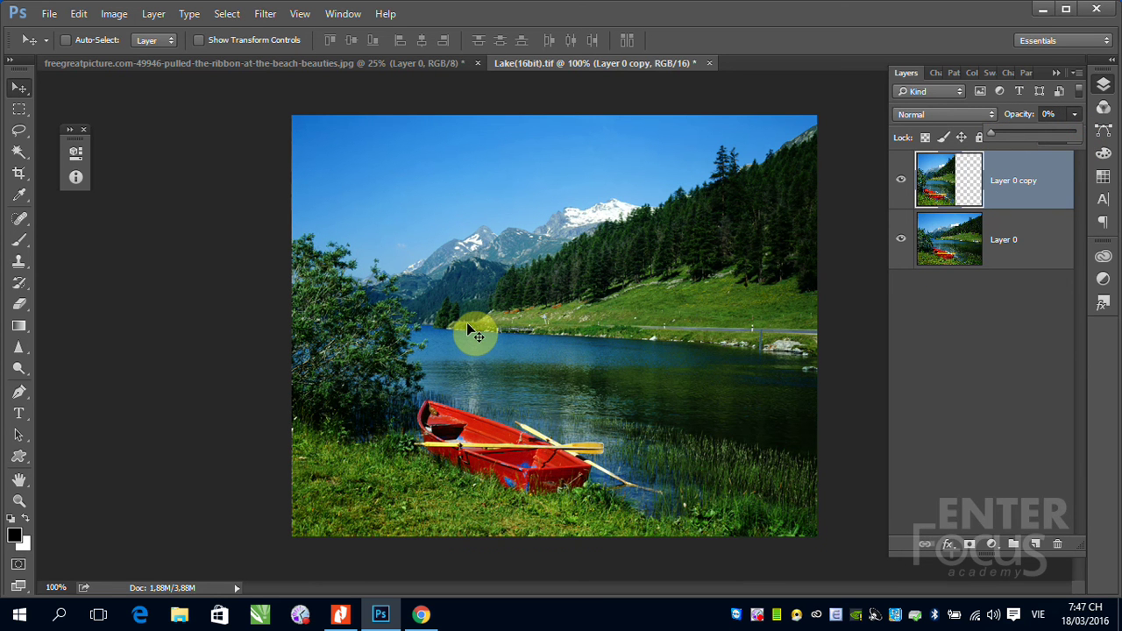
drag(993, 132, 1077, 134)
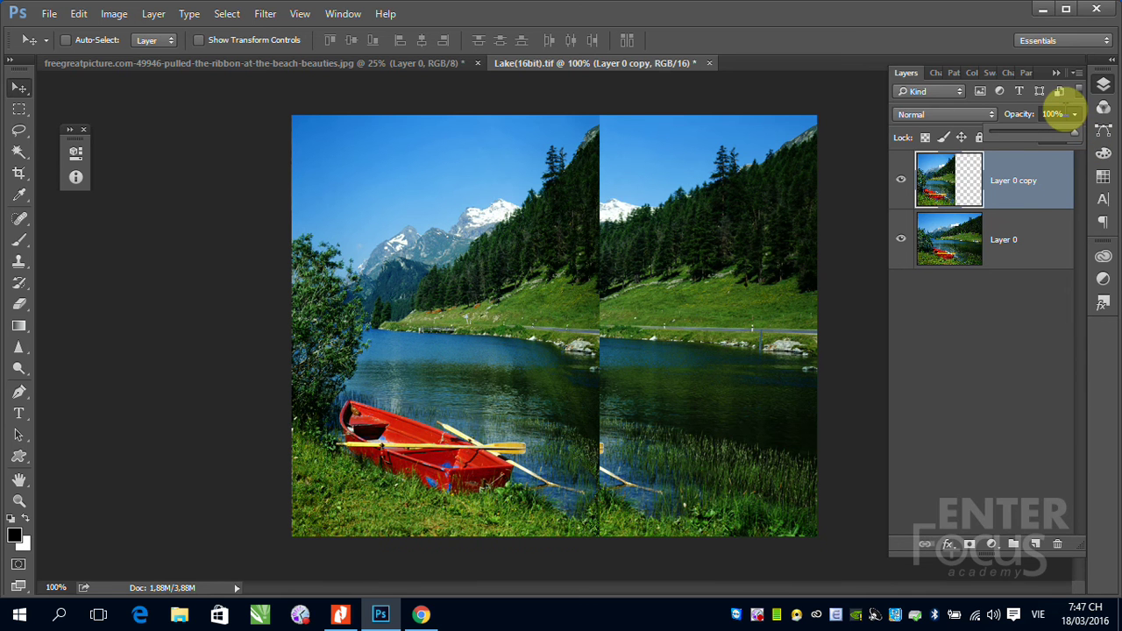
drag(1077, 134, 1065, 132)
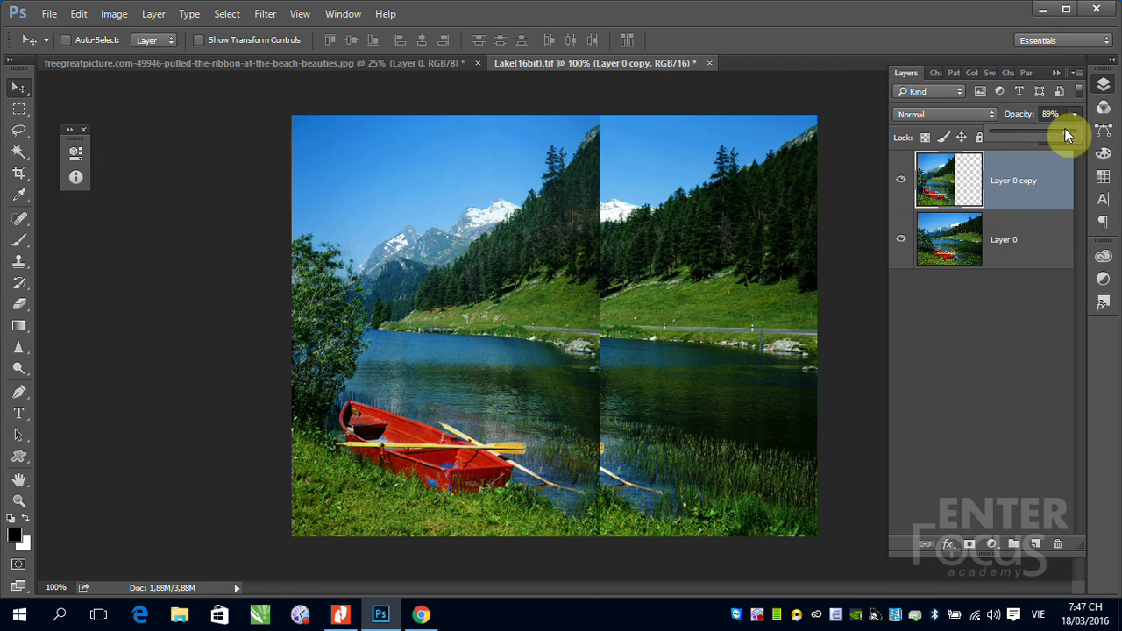
drag(1067, 131, 1080, 133)
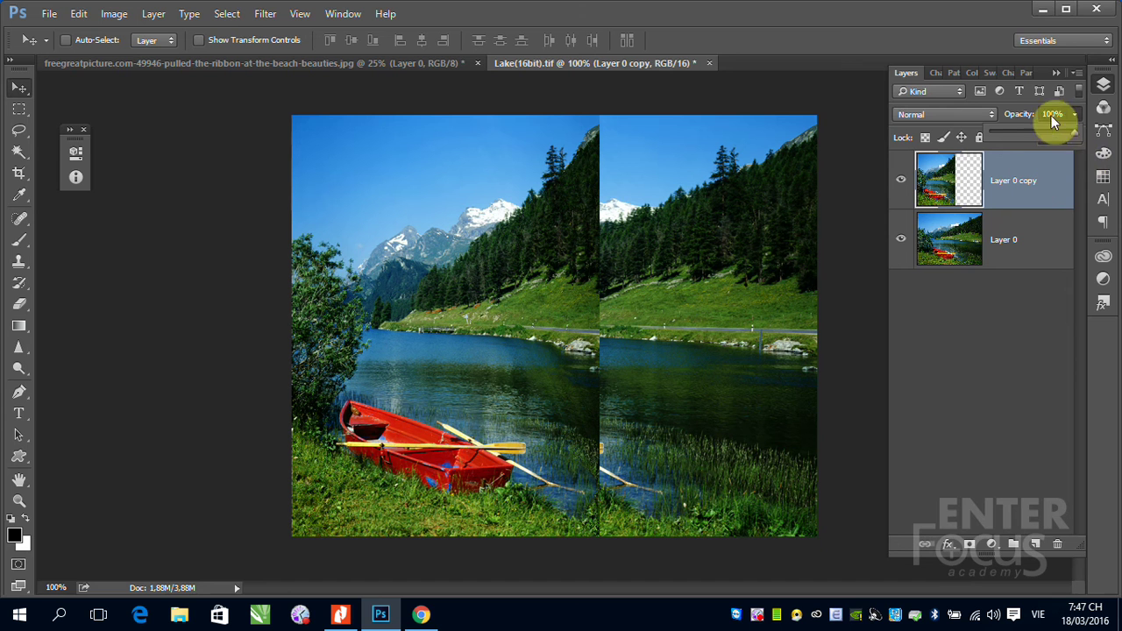
Set Layer 0 copy's opacity to 50%, then scrub it down to 44%.
click(1017, 355)
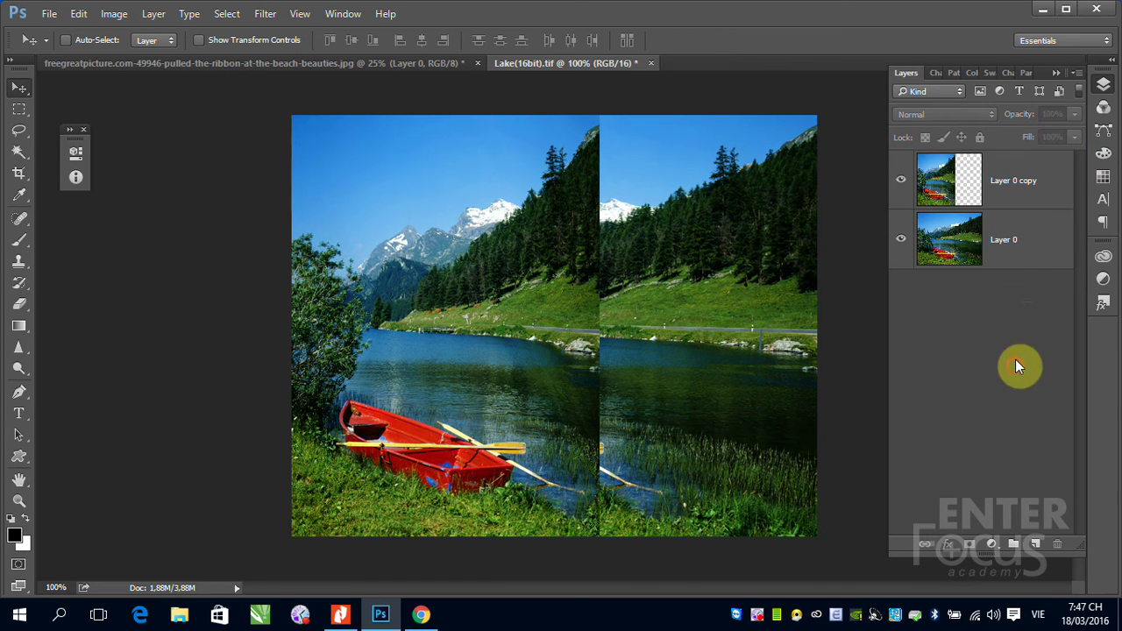
click(997, 175)
click(1052, 114)
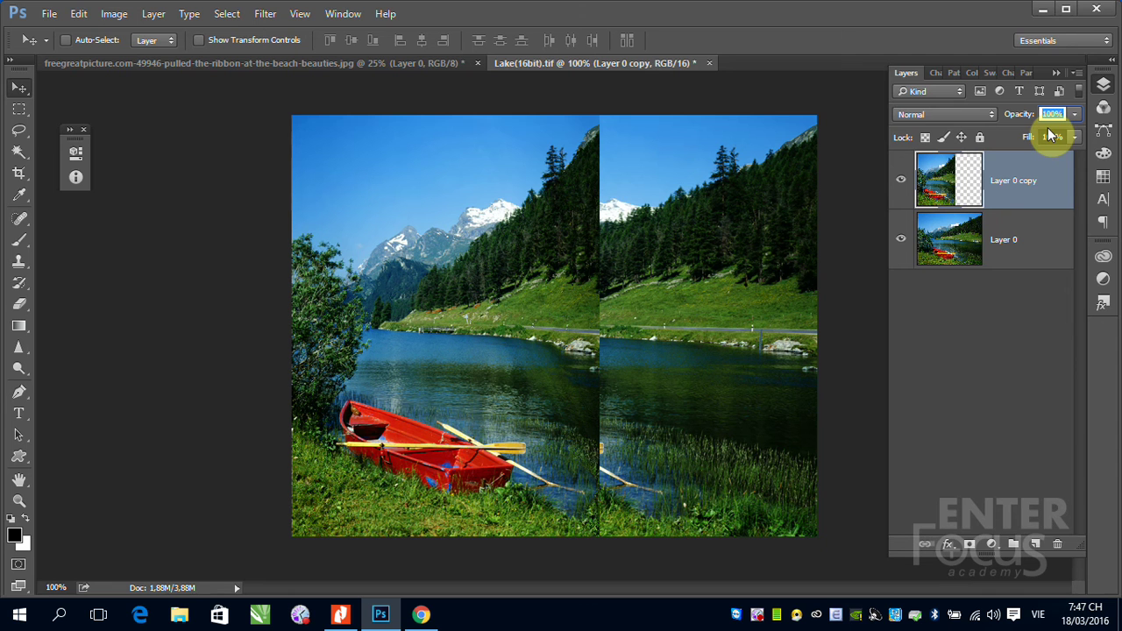
text(50)
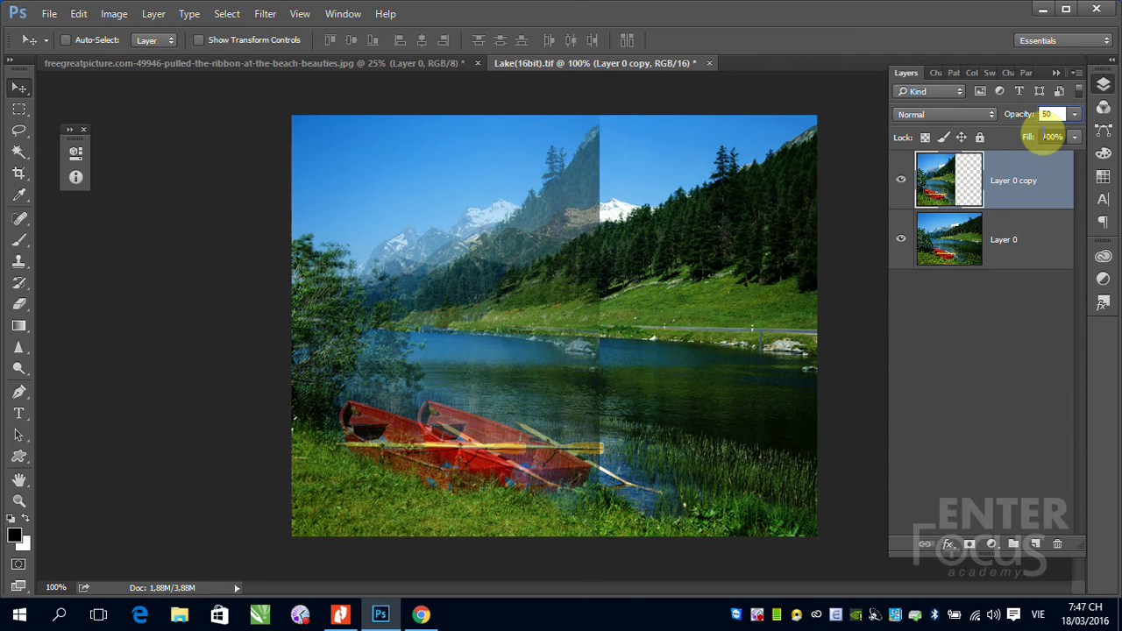
click(1003, 362)
click(986, 180)
mouse_move(1016, 120)
mouse_down()
mouse_move(1037, 119)
mouse_move(1011, 122)
mouse_up()
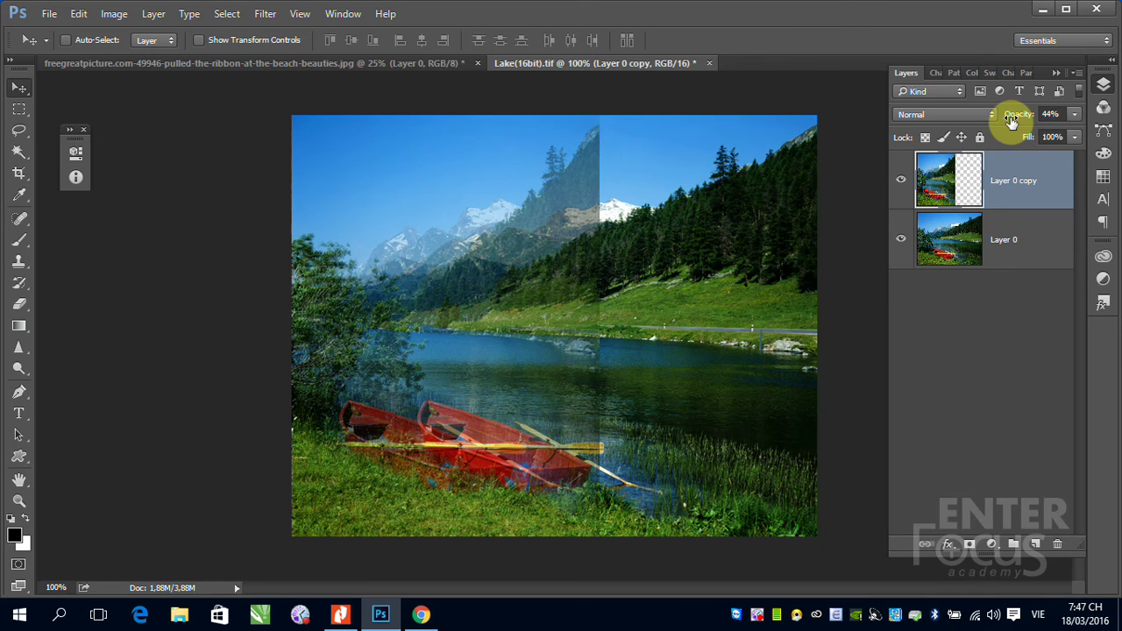
click(1019, 377)
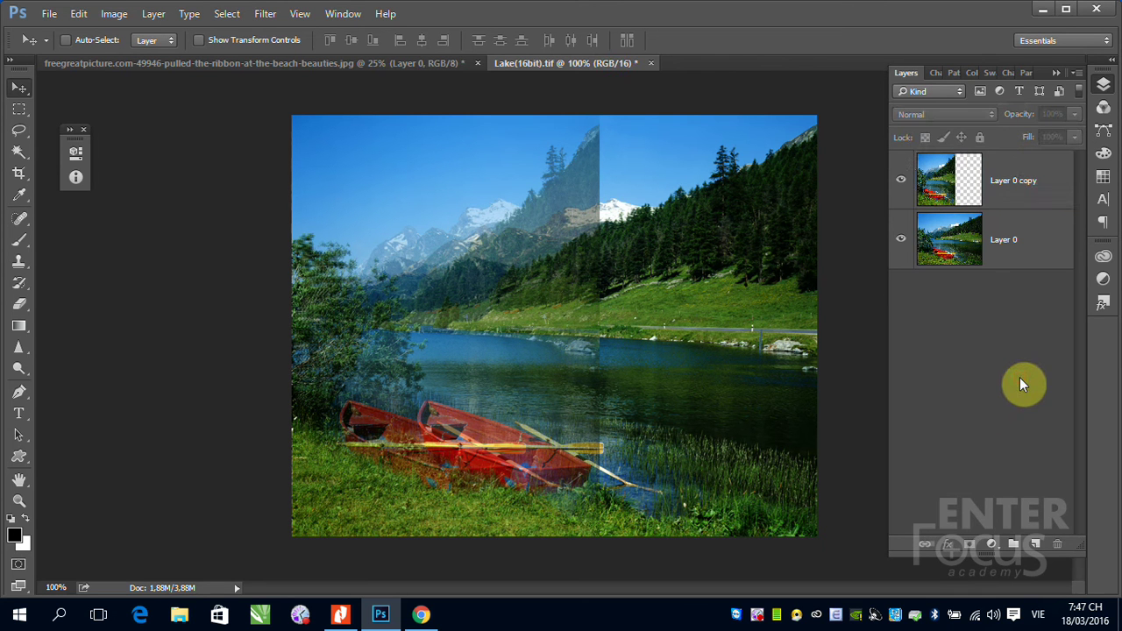
click(1030, 186)
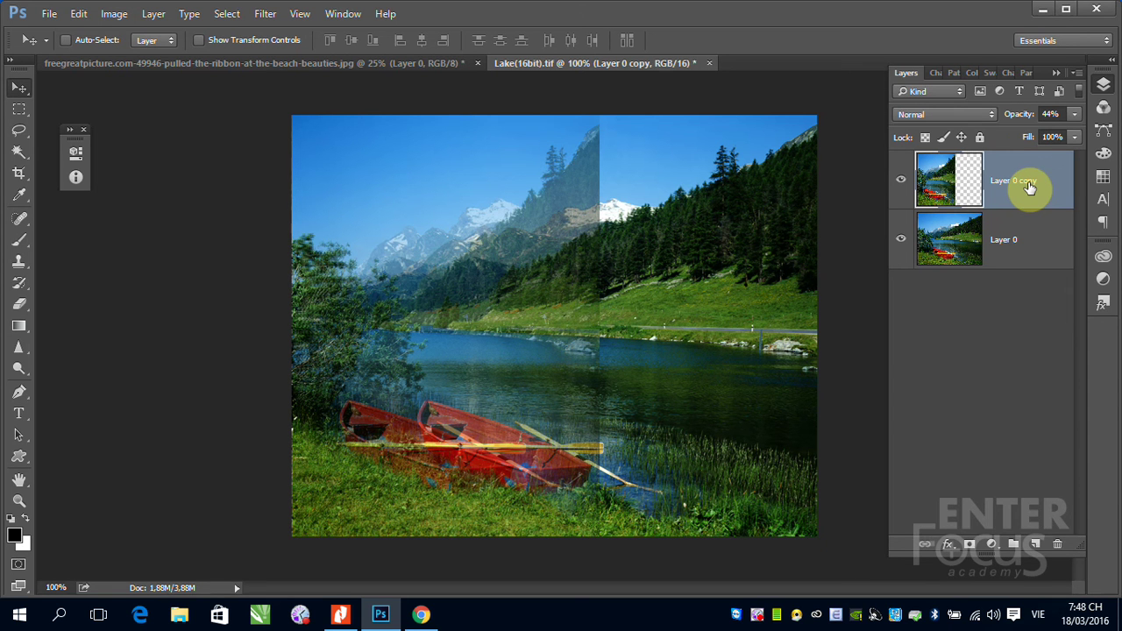
Set Layer 0 copy to 35% opacity and zoom in on the two boats.
key(3)
key(5)
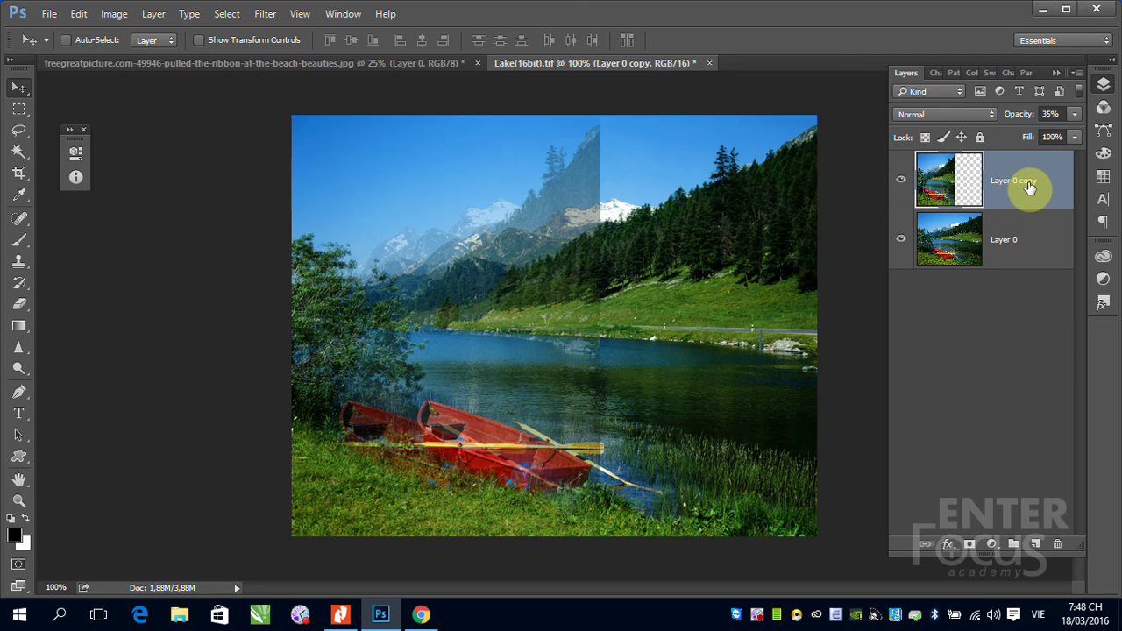
key(ctrl)
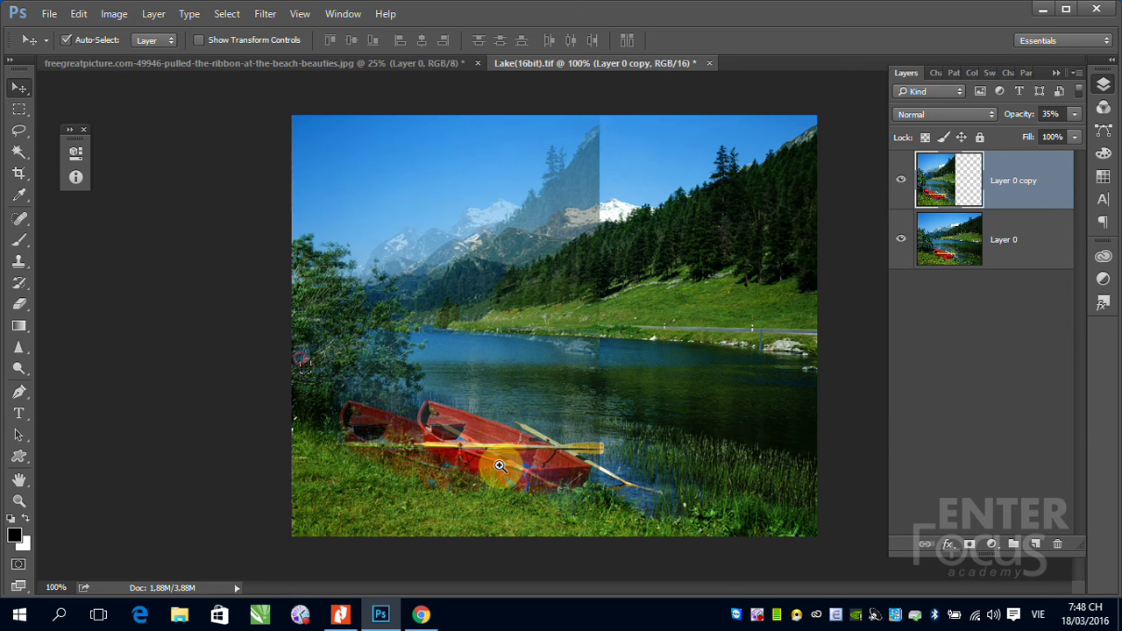
ctrl+click(664, 542)
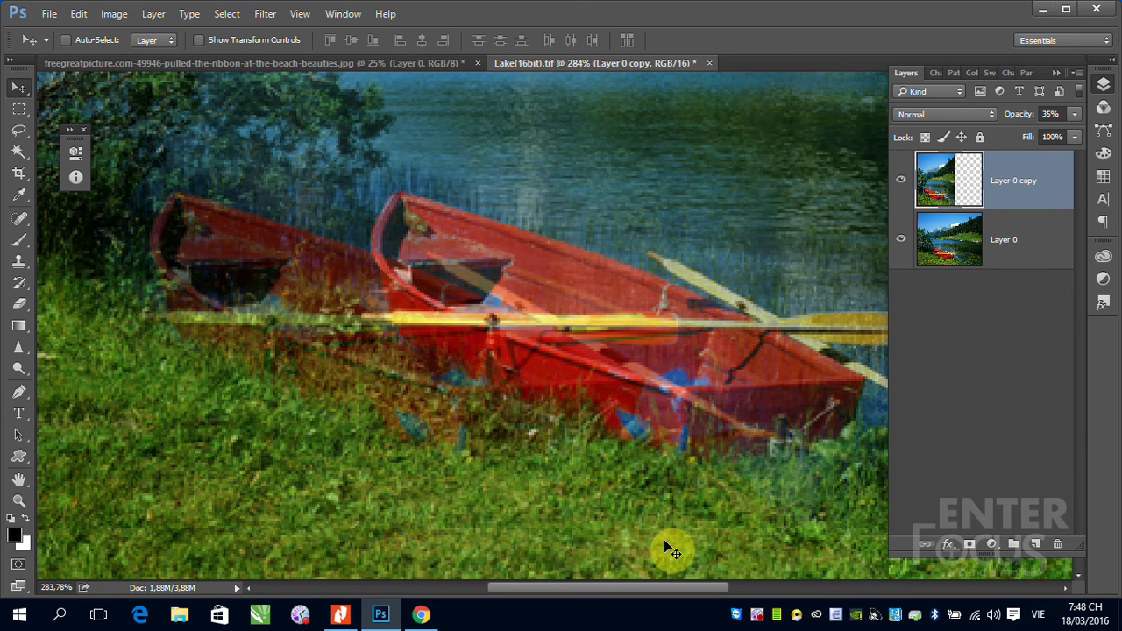
Nudge Layer 0 copy right until its boat lines up with the original boat.
key(Right)
key(Right)
key(Right)
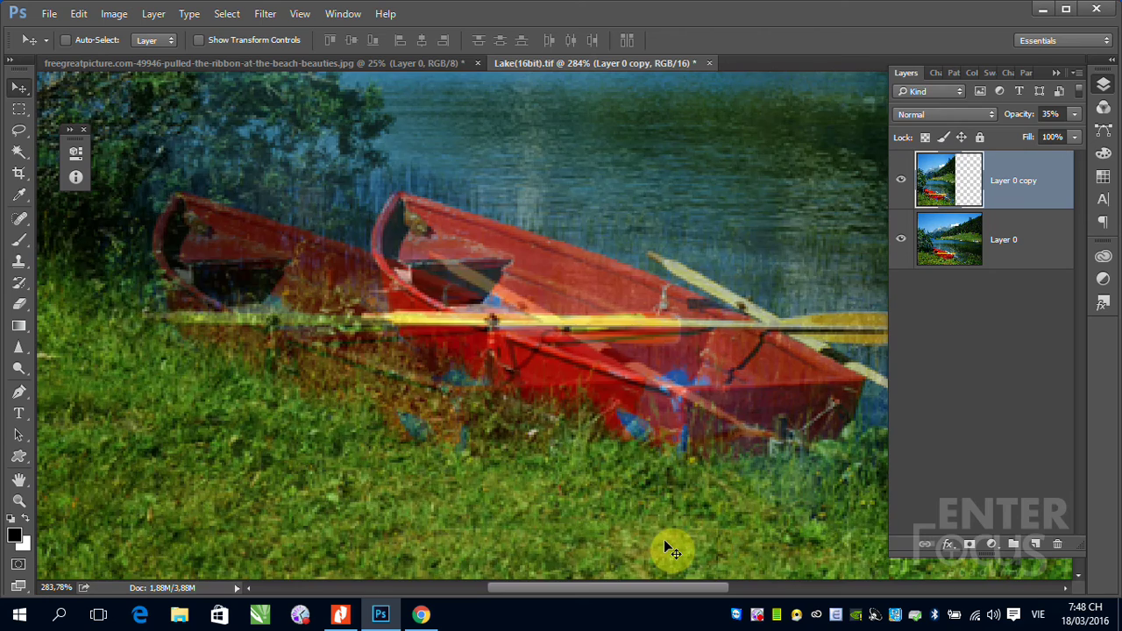
key(Right)
key(Right)
key(Right)
key(Right)
key(Right)
key(Right)
key(Right)
key(Right)
key(Right)
key(Right)
key(Right)
key(Right)
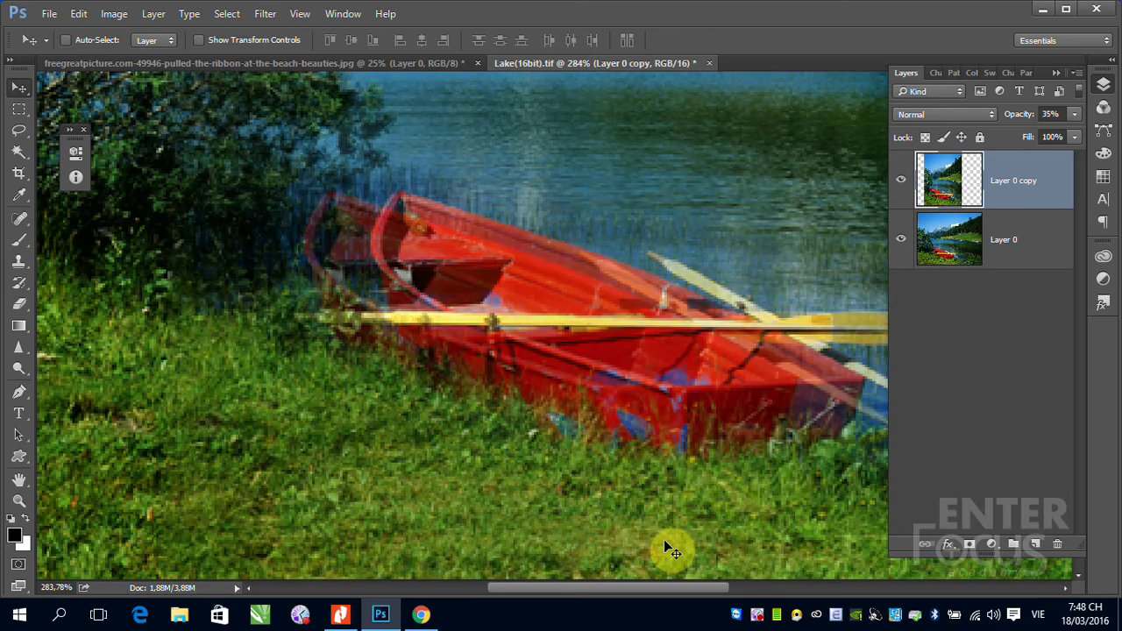
key(Right)
key(Right)
key(Right)
key(Right)
key(Right)
key(Right)
key(Right)
key(Right)
key(Right)
key(Right)
key(Right)
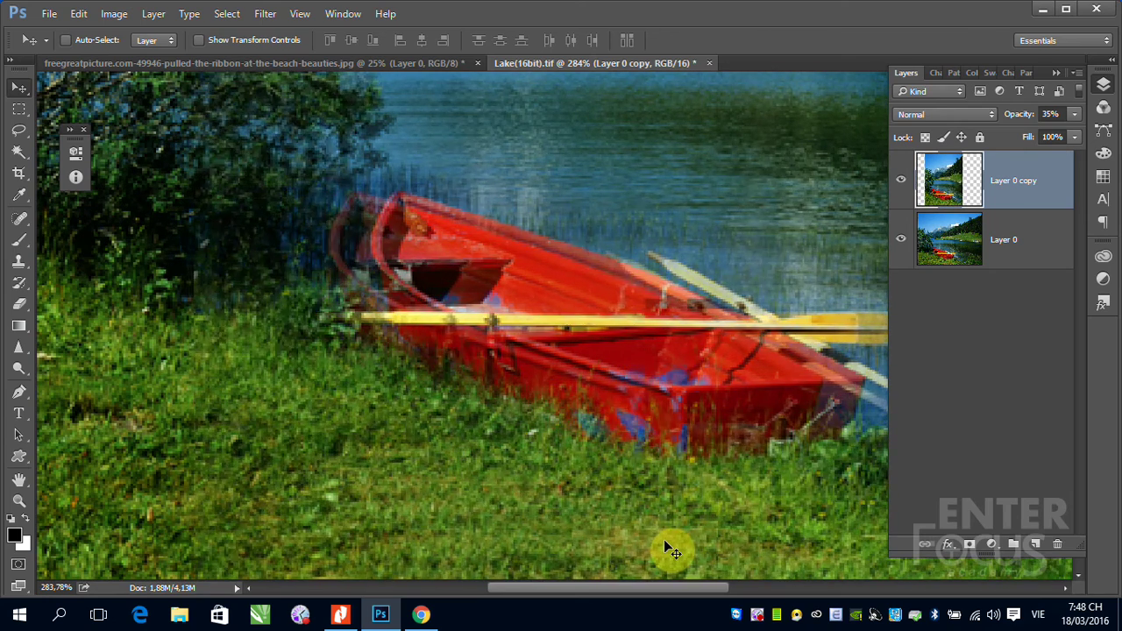
key(Right)
key(Right)
key(Right)
key(Right)
key(Right)
key(Right)
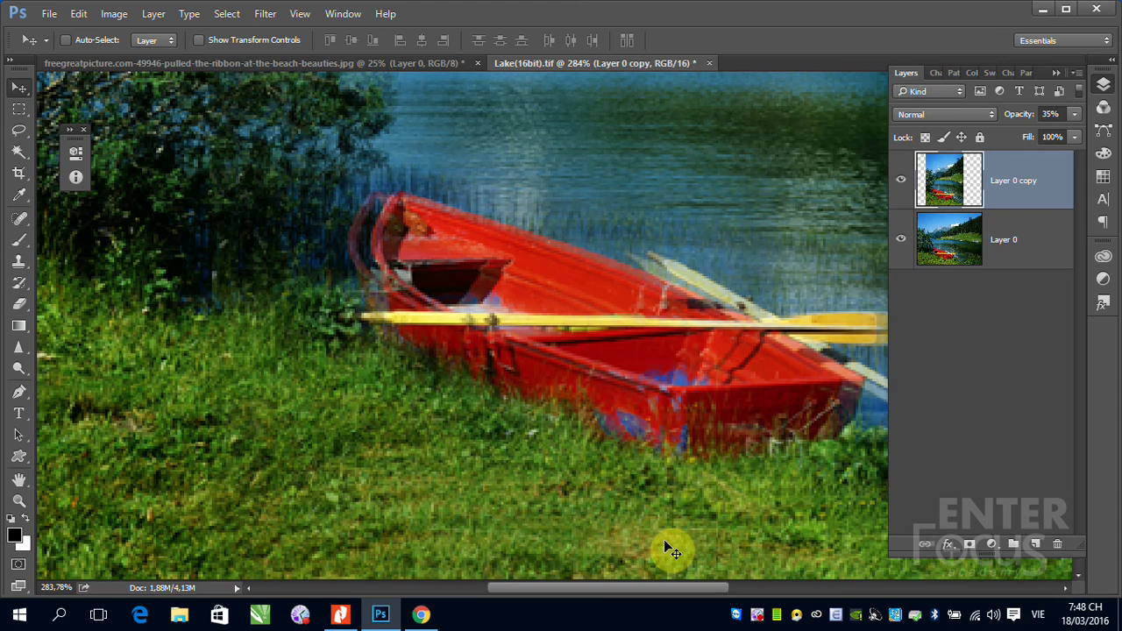
key(Right)
key(Right)
key(Right)
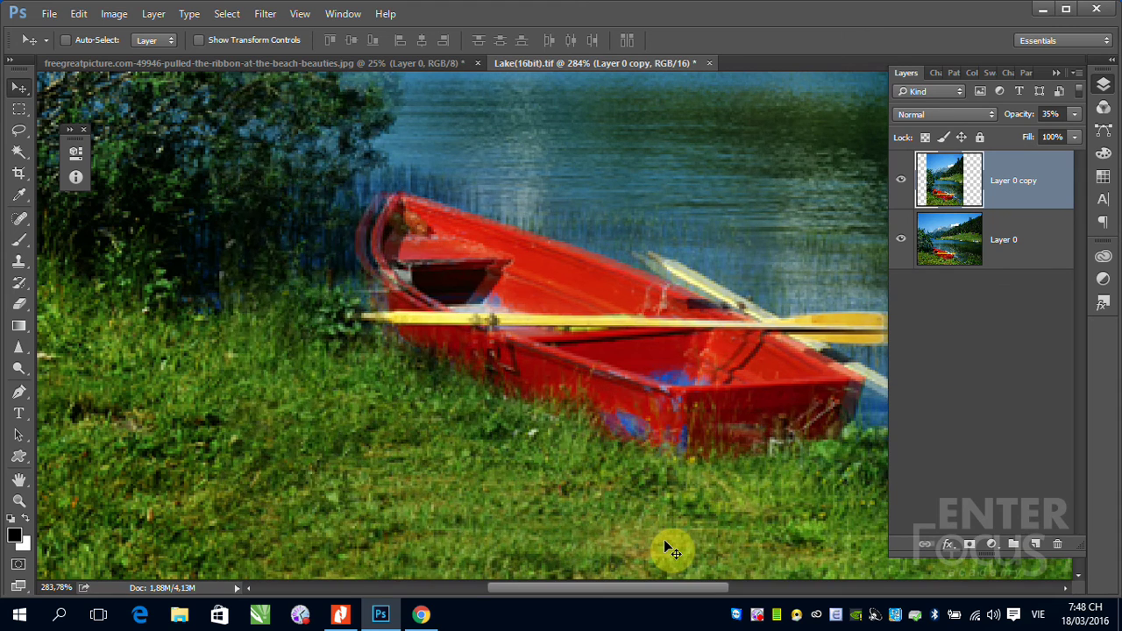
key(Right)
key(Right)
key(Right)
key(Right)
key(Right)
key(Right)
key(Right)
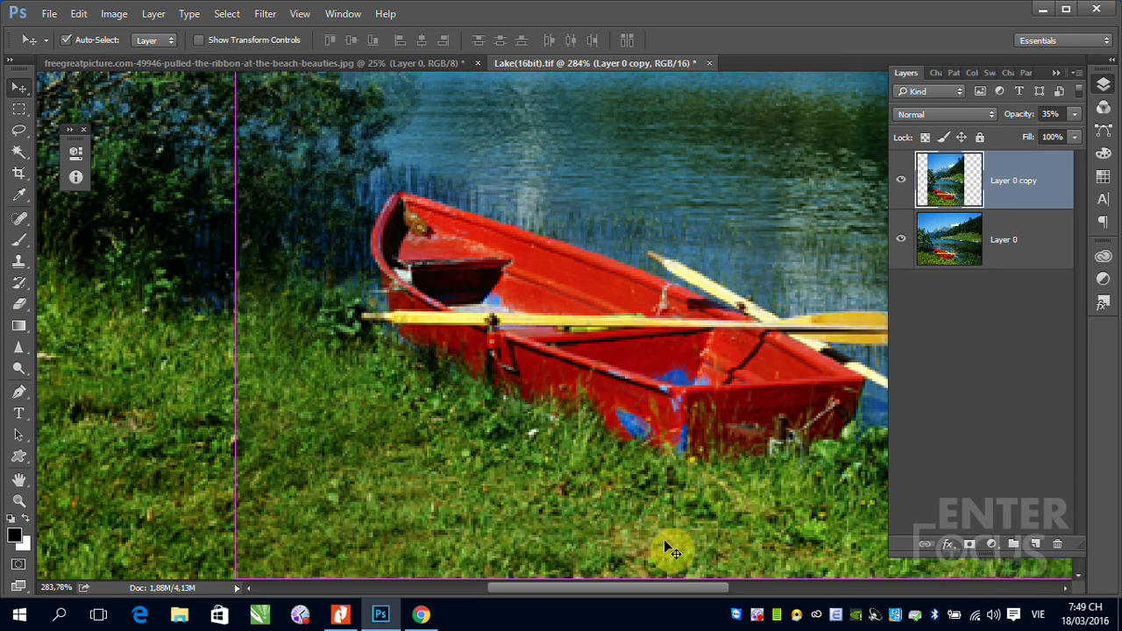
Zoom out to show the whole lake photo and review the aligned boats.
key(ctrl+minus)
key(ctrl+minus)
key(ctrl+minus)
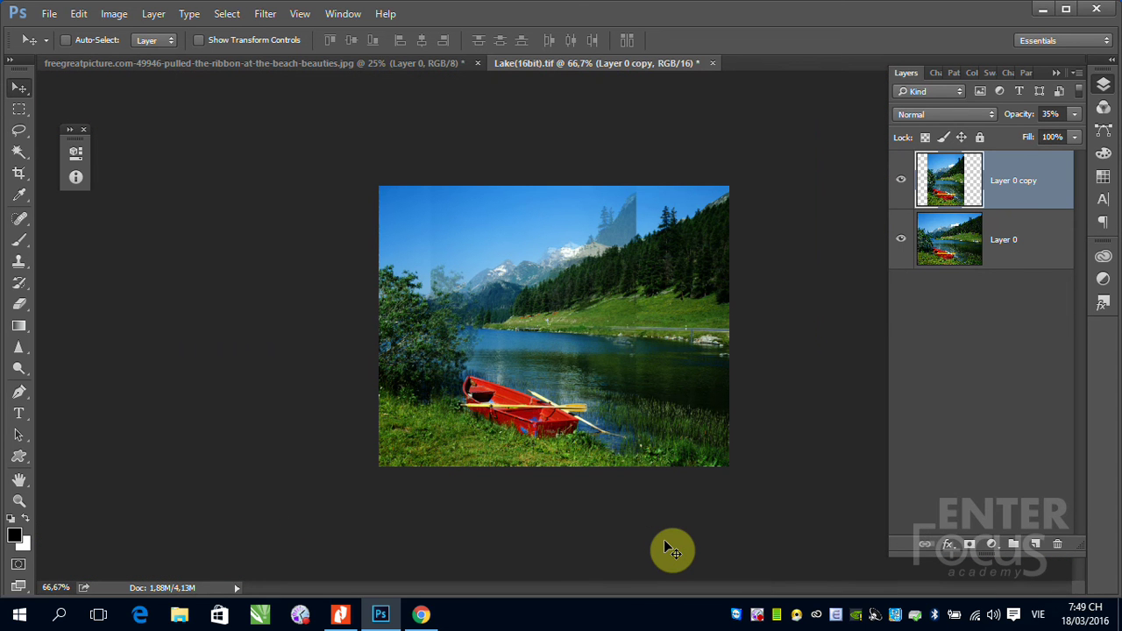